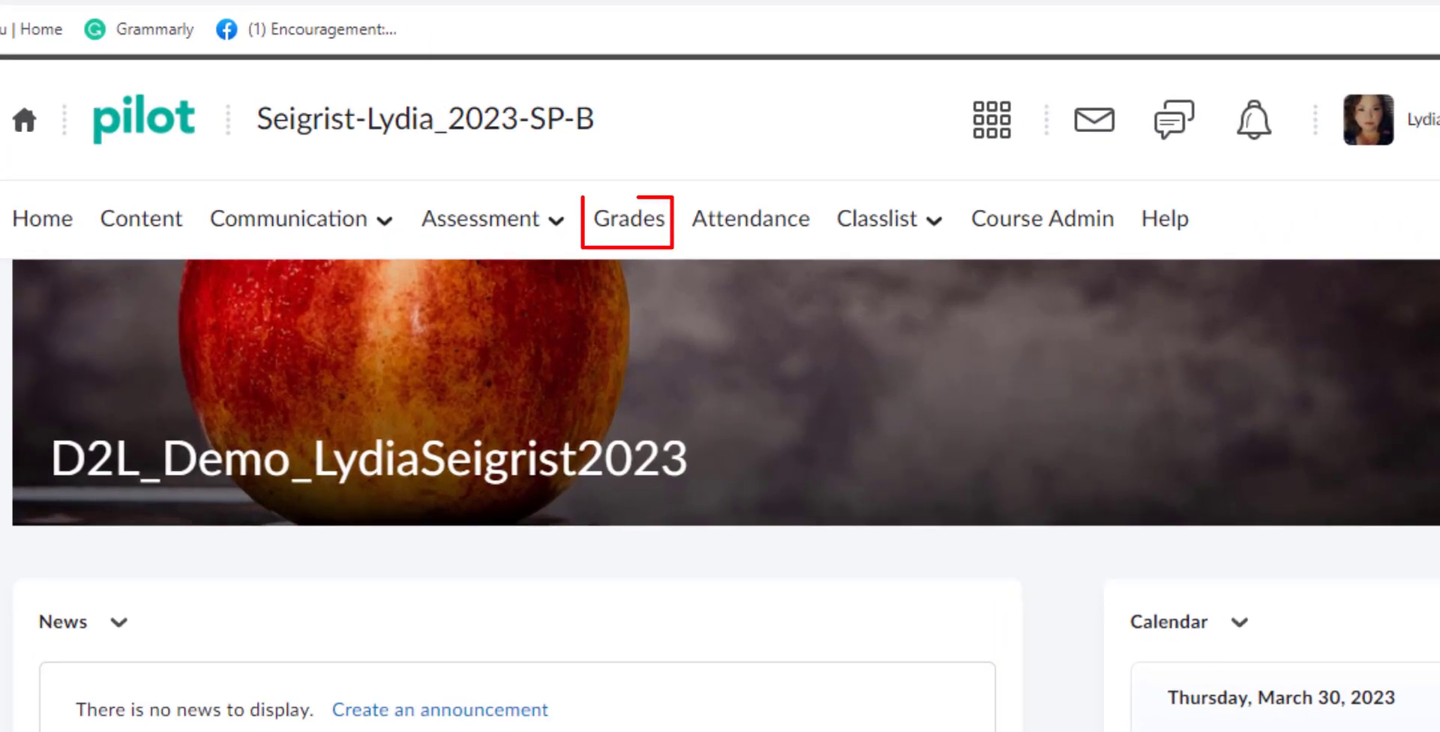
- Open Grades and review the Week 1–5 grade items totalling 125 points
{"action": "left_click", "coordinate": [637, 225]}
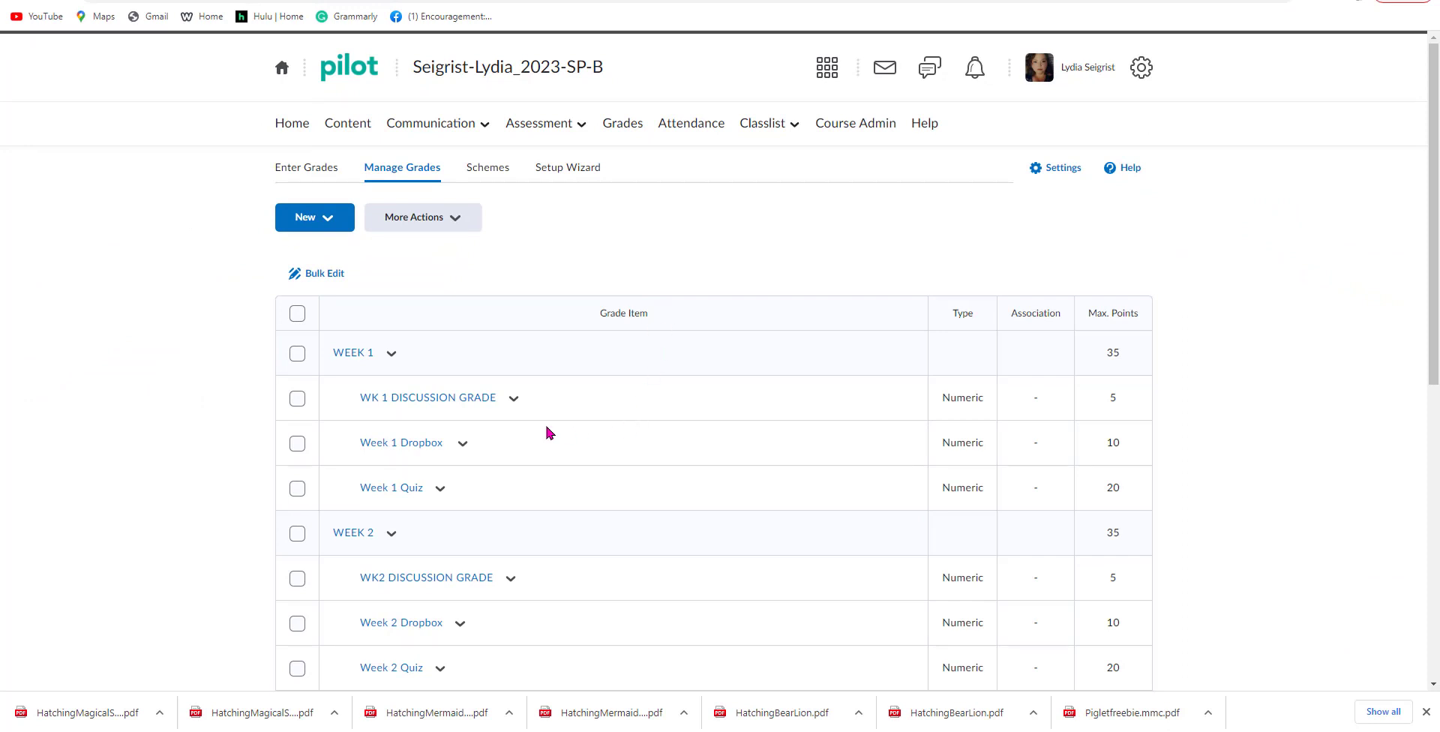
{"action": "scroll", "coordinate": [552, 424], "scroll_direction": "down", "scroll_amount": 2}
{"action": "scroll", "coordinate": [602, 427], "scroll_direction": "down", "scroll_amount": 5}
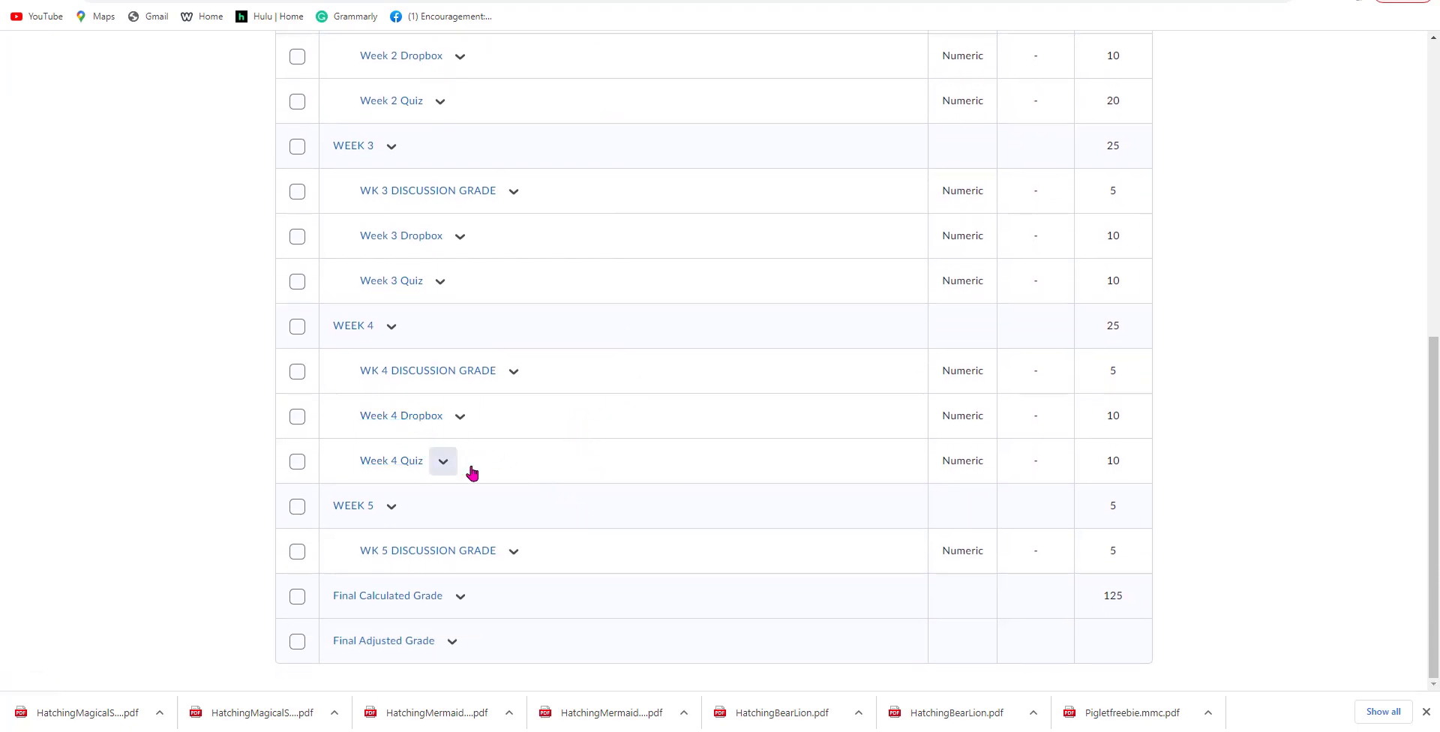
{"action": "scroll", "coordinate": [700, 473], "scroll_direction": "up", "scroll_amount": 9}
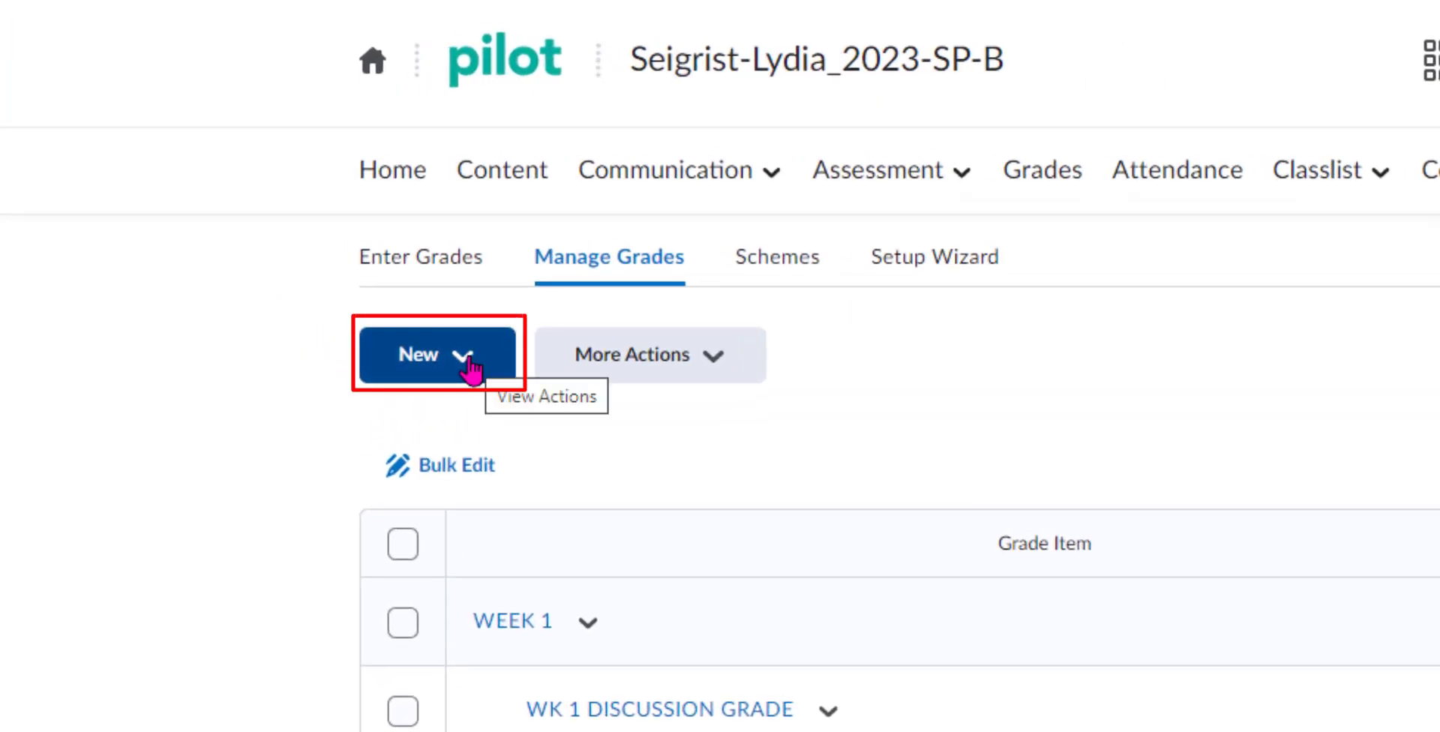
- Add a numeric item 'Week 5 Dropbox' in WEEK 5 at 10 points, using Save and New
{"action": "left_click", "coordinate": [469, 365]}
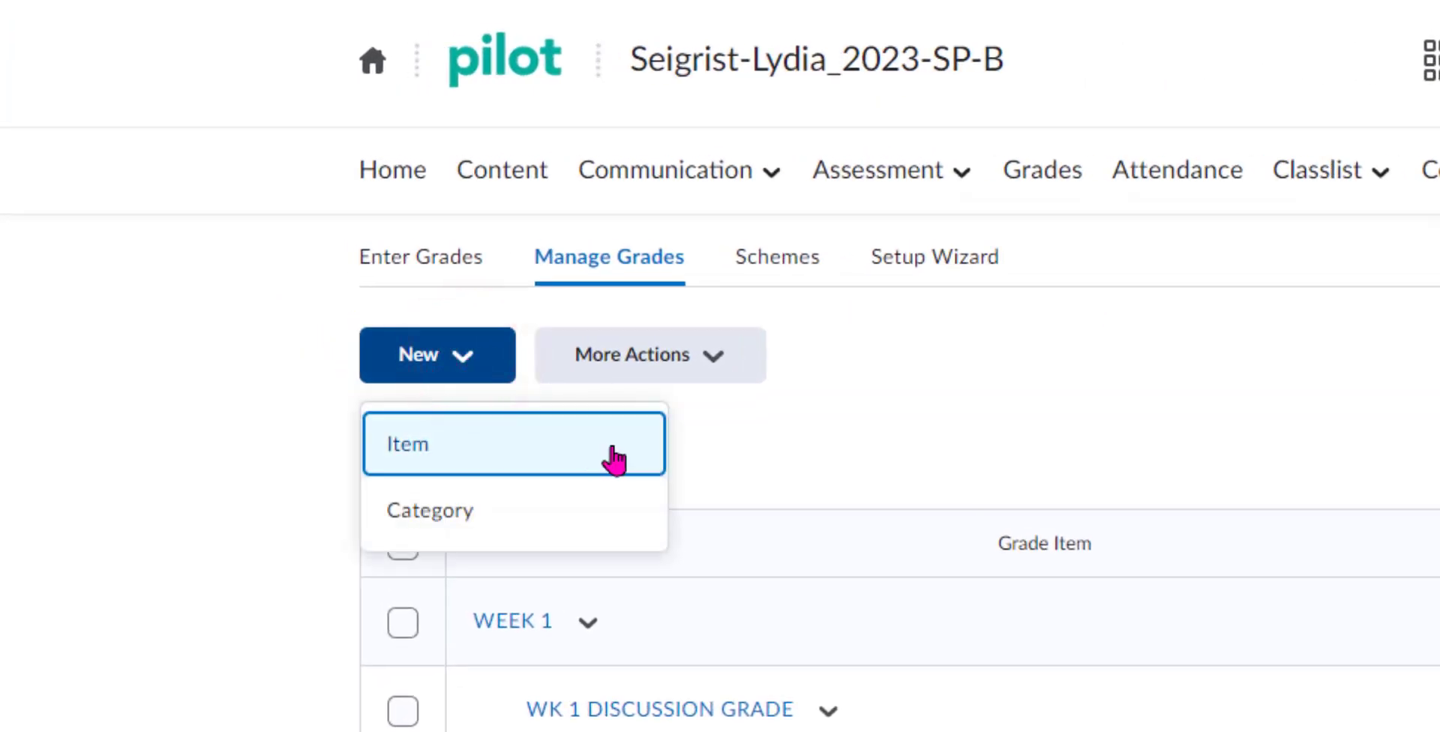
{"action": "left_click", "coordinate": [634, 456]}
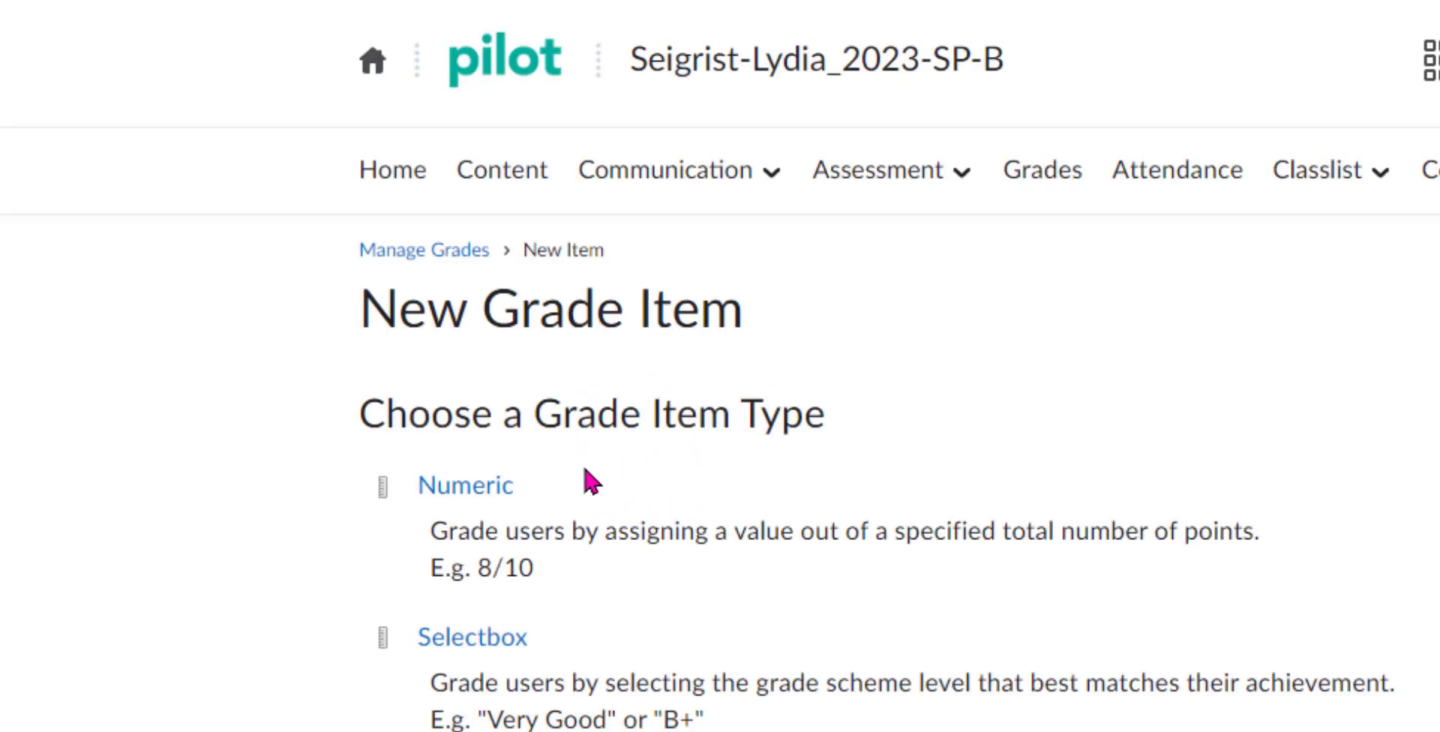
{"action": "left_click", "coordinate": [480, 487]}
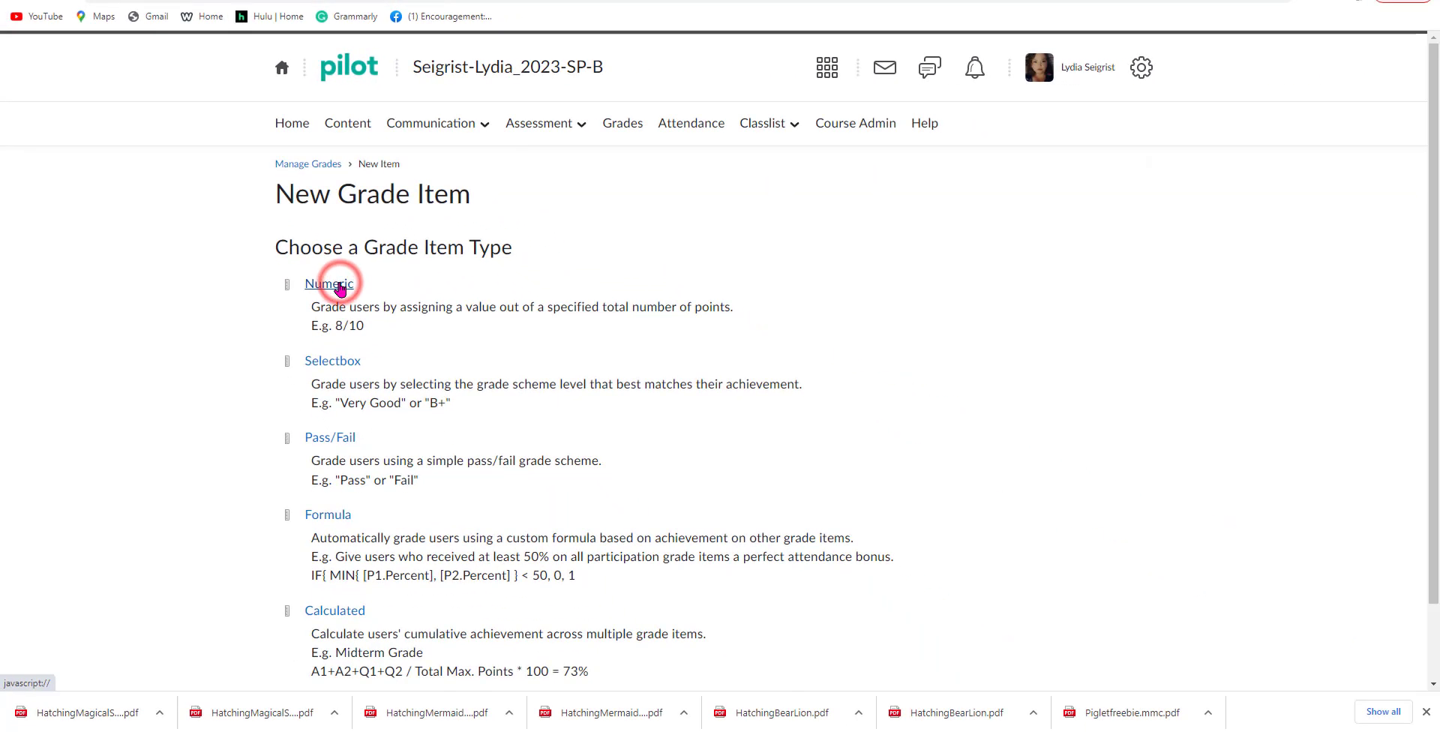
{"action": "left_click", "coordinate": [456, 426]}
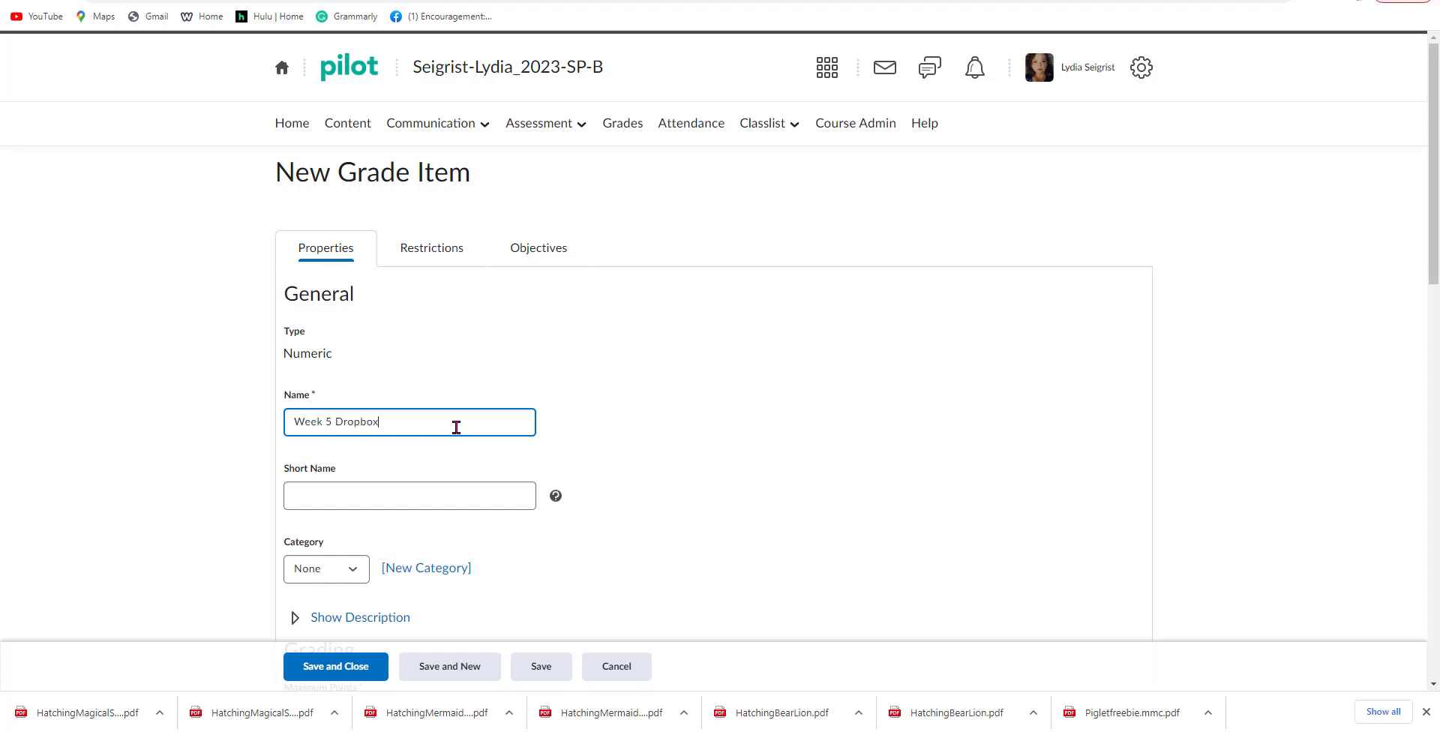
{"action": "left_click", "coordinate": [356, 574]}
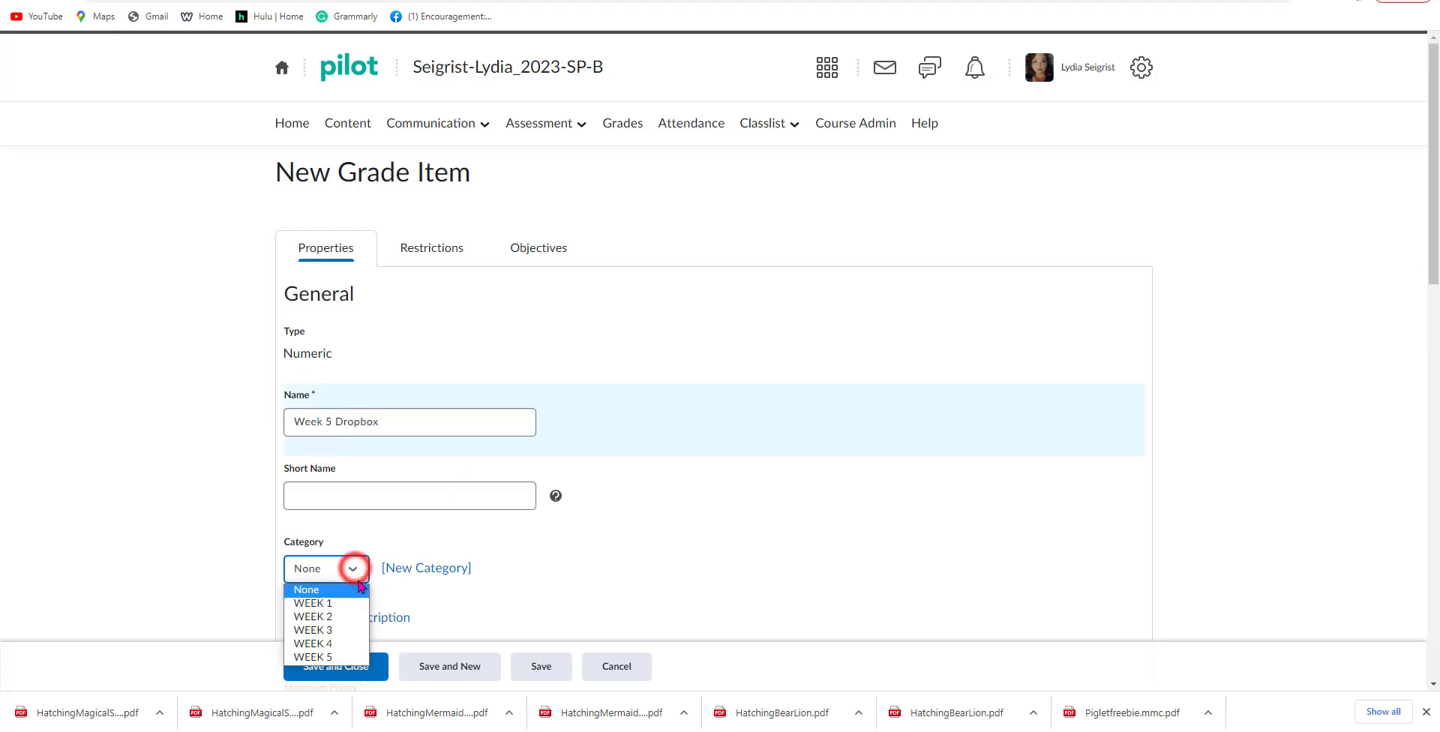
{"action": "left_click", "coordinate": [355, 653]}
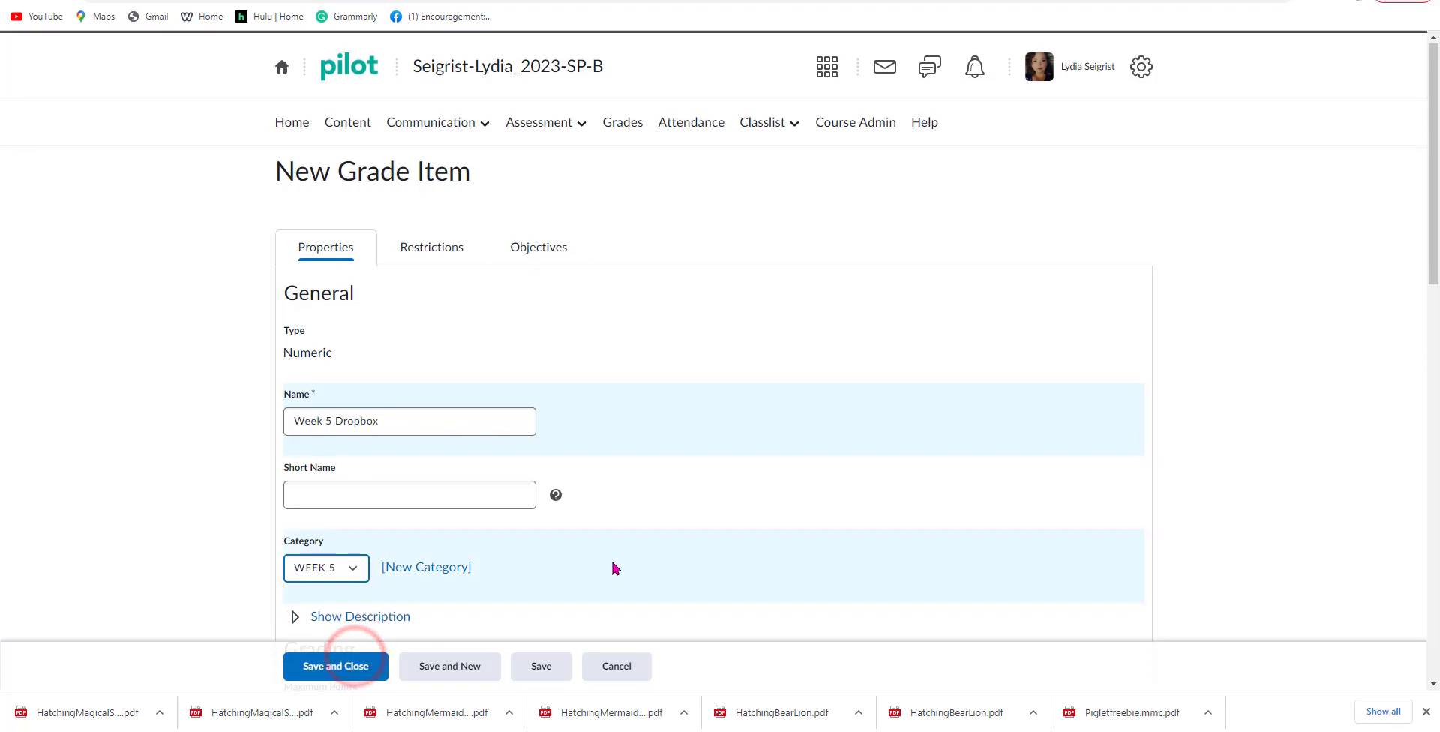
{"action": "scroll", "coordinate": [619, 557], "scroll_direction": "down", "scroll_amount": 4}
{"action": "left_click", "coordinate": [355, 418]}
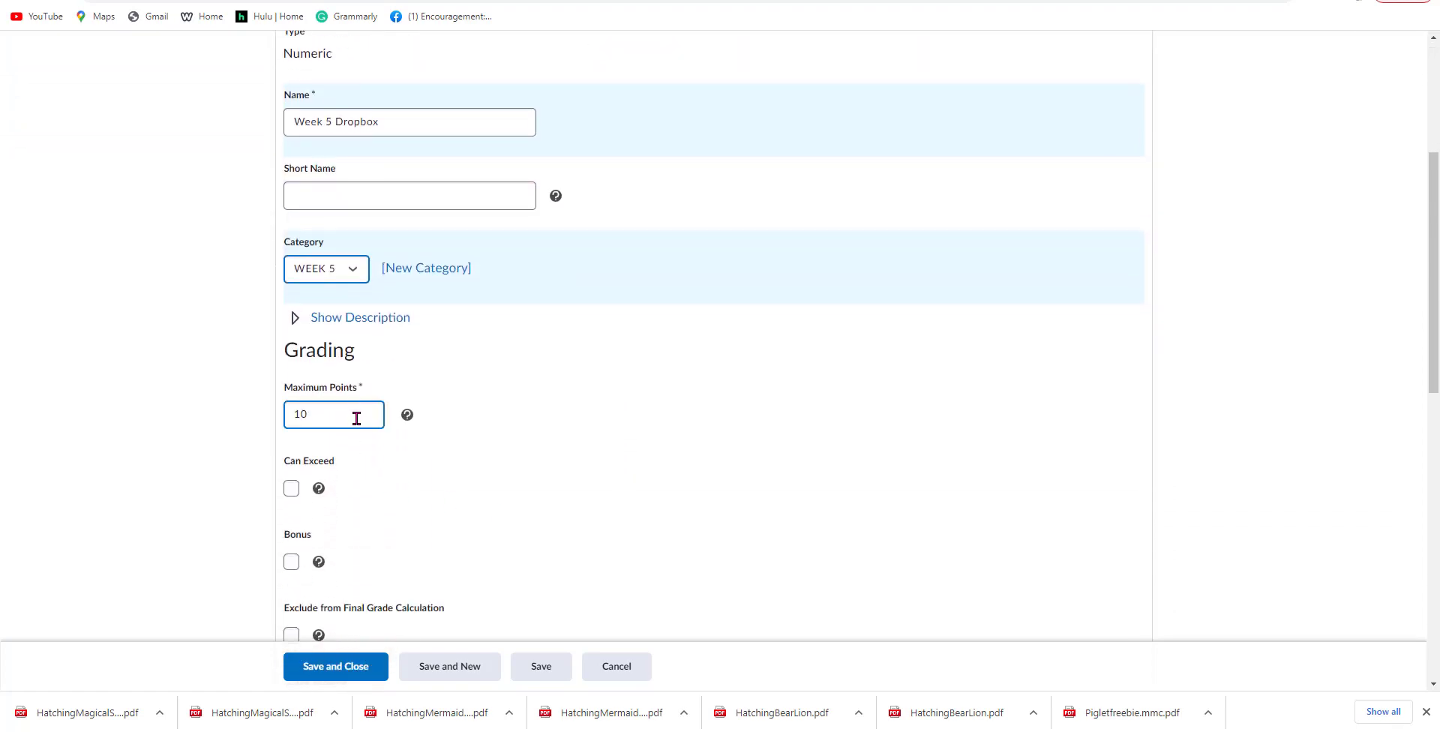
{"action": "left_click", "coordinate": [459, 597]}
{"action": "left_click", "coordinate": [491, 675]}
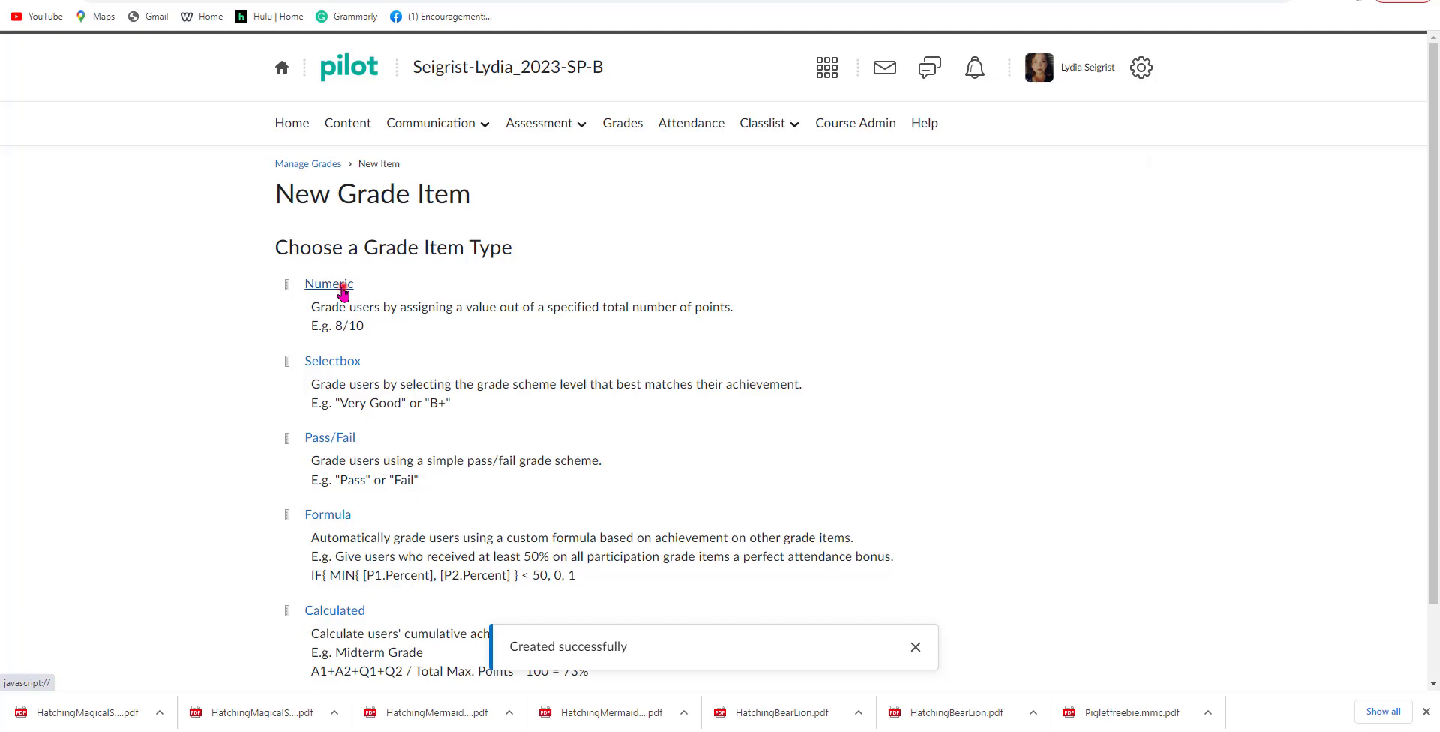
- Add a numeric item 'Week 5 Quiz' in WEEK 5 with 20 maximum points and save it
{"action": "left_click", "coordinate": [341, 287]}
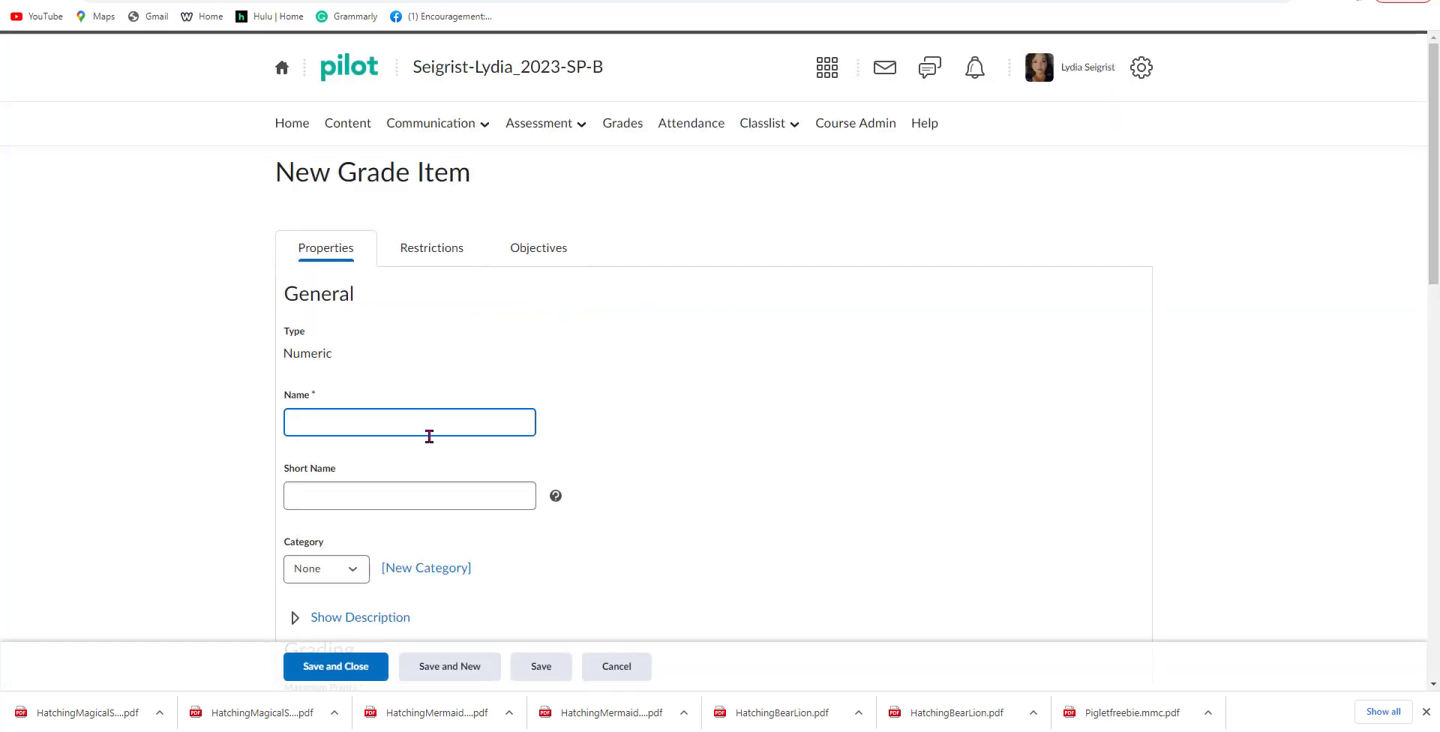
{"action": "left_click", "coordinate": [432, 425]}
{"action": "type", "text": "Week 5 Quiz"}
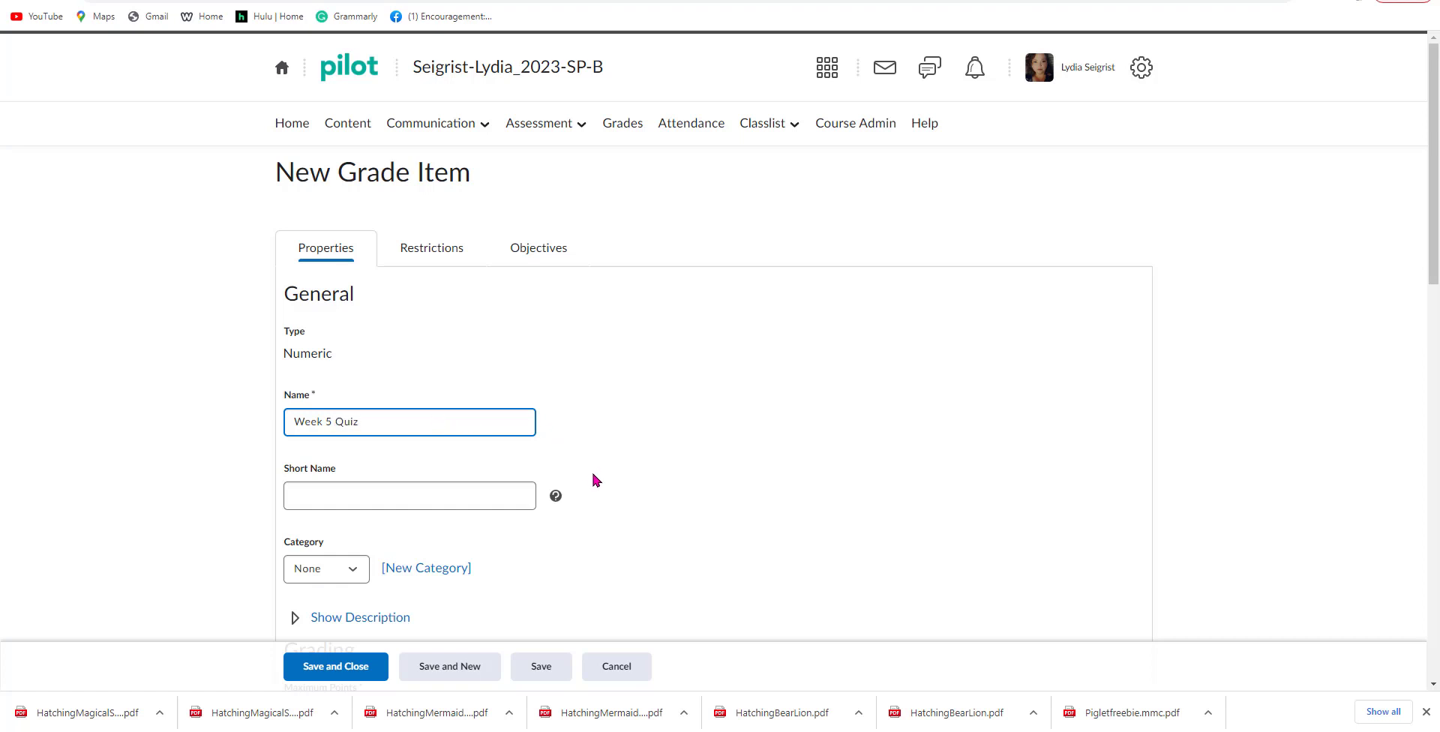
{"action": "scroll", "coordinate": [592, 477], "scroll_direction": "down", "scroll_amount": 2}
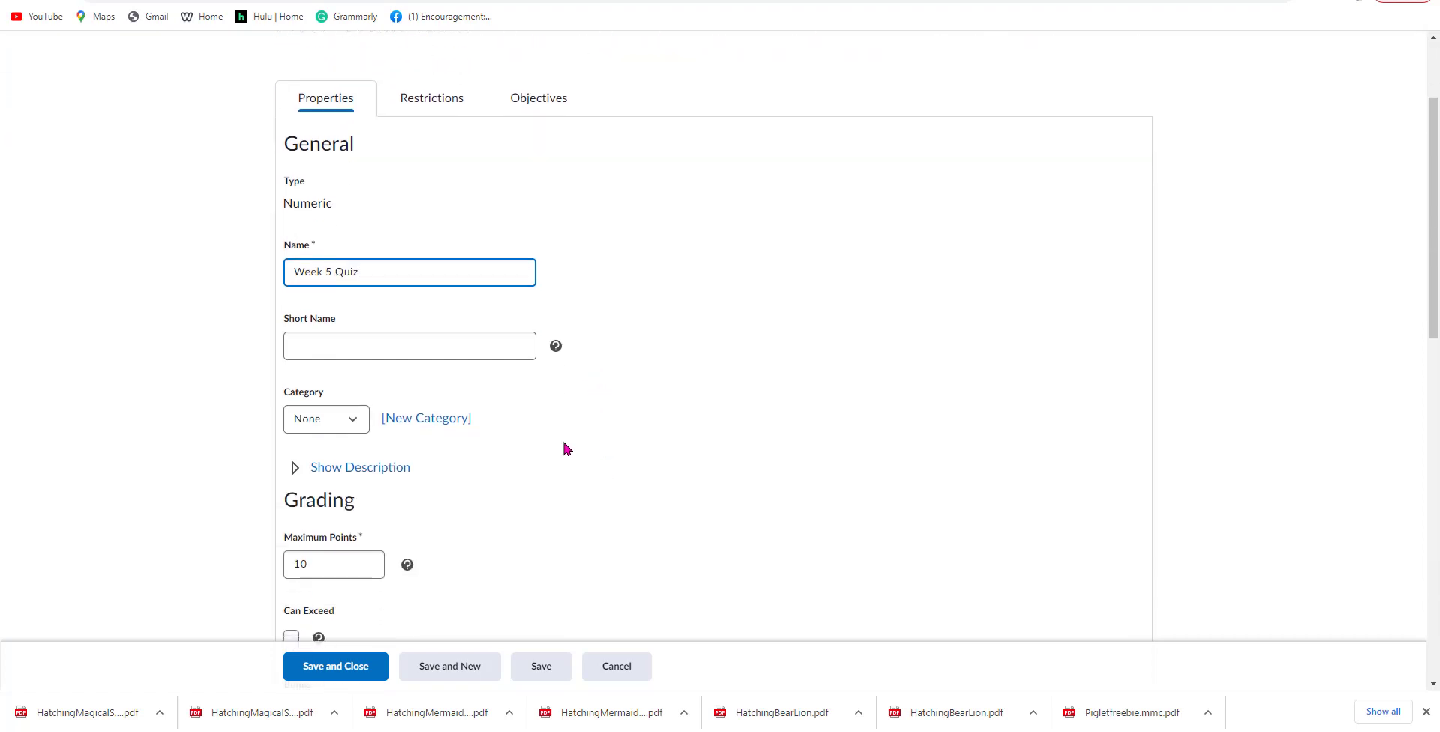
{"action": "left_click", "coordinate": [356, 427]}
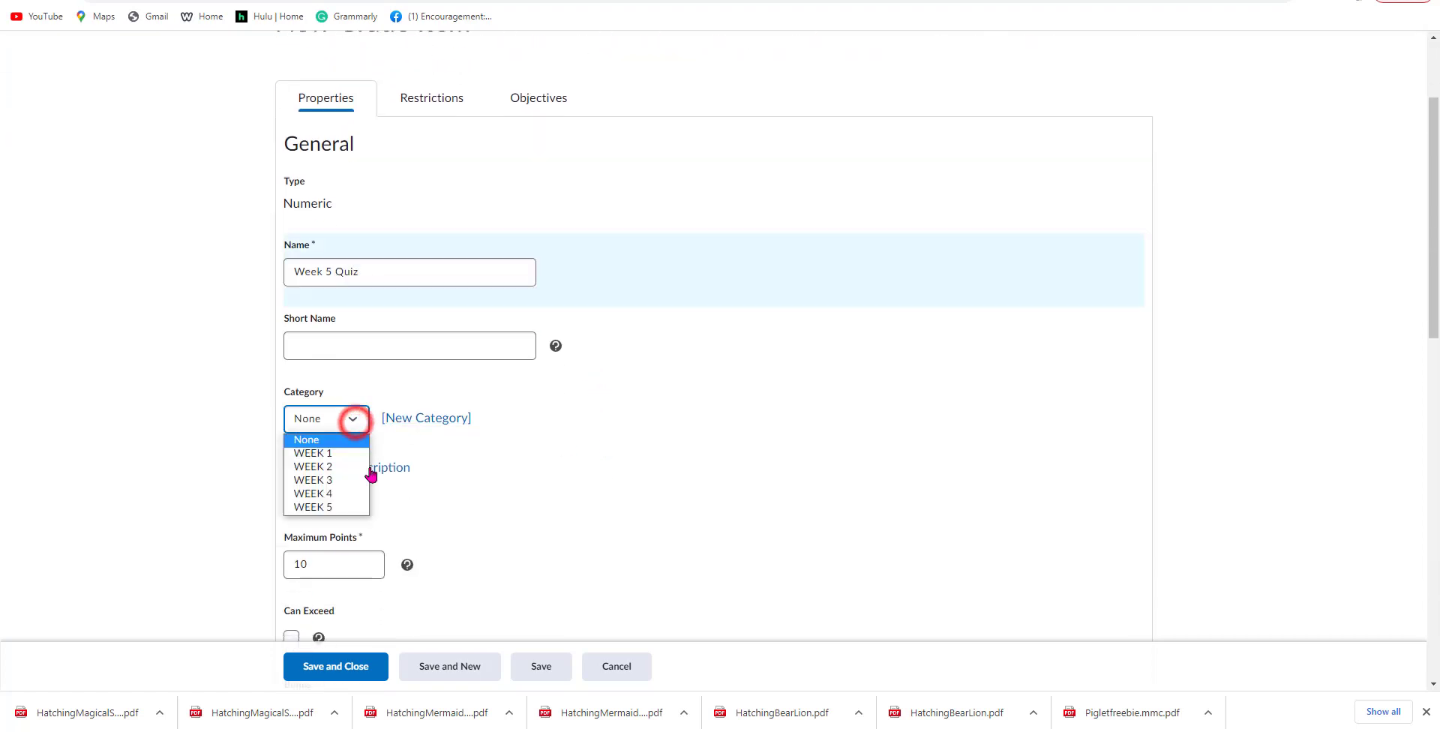
{"action": "left_click", "coordinate": [363, 510]}
{"action": "left_click", "coordinate": [337, 563]}
{"action": "key", "text": "BackSpace"}
{"action": "key", "text": "BackSpace"}
{"action": "type", "text": "20"}
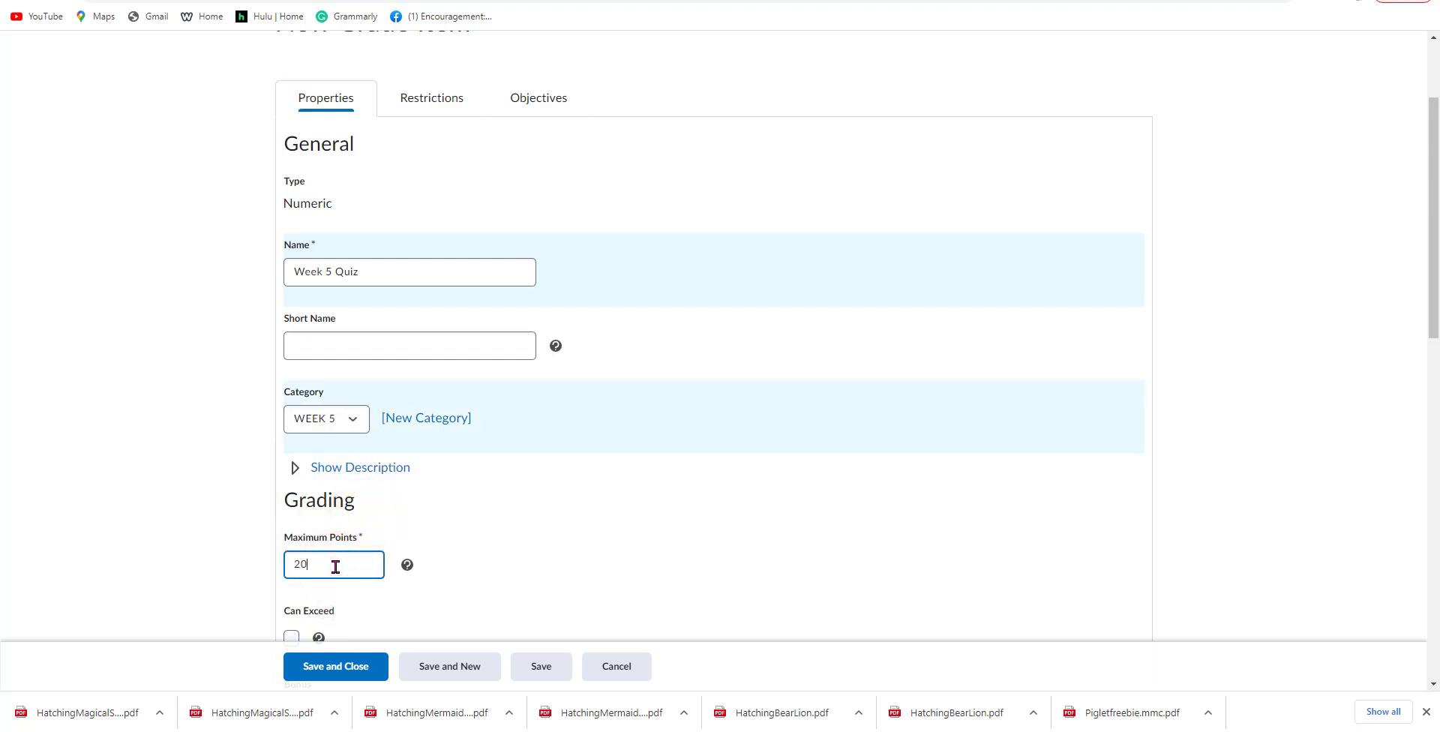
{"action": "left_click", "coordinate": [381, 672]}
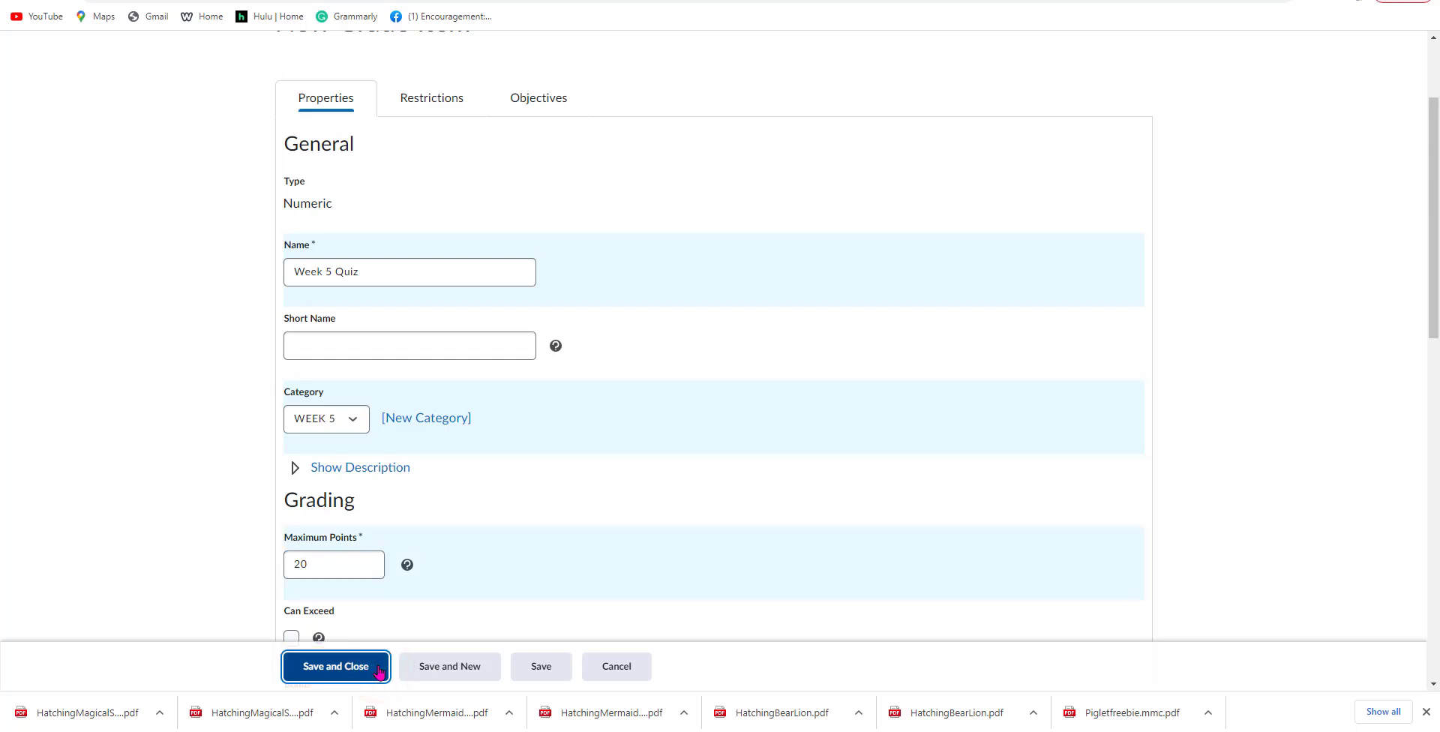
- Scroll the Manage Grades list to confirm both Week 5 items, with WEEK 5 totalling 35
{"action": "scroll", "coordinate": [680, 458], "scroll_direction": "down", "scroll_amount": 3}
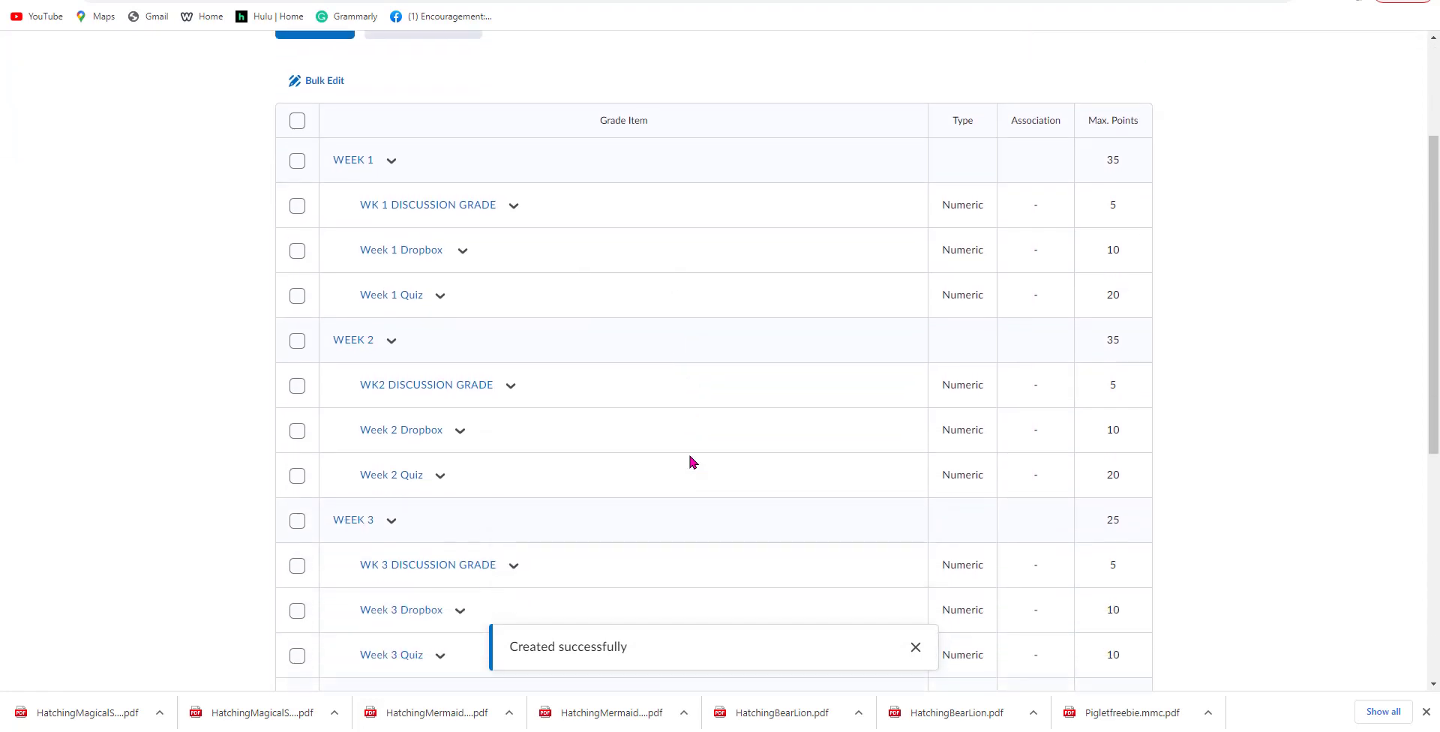
{"action": "scroll", "coordinate": [695, 455], "scroll_direction": "down", "scroll_amount": 4}
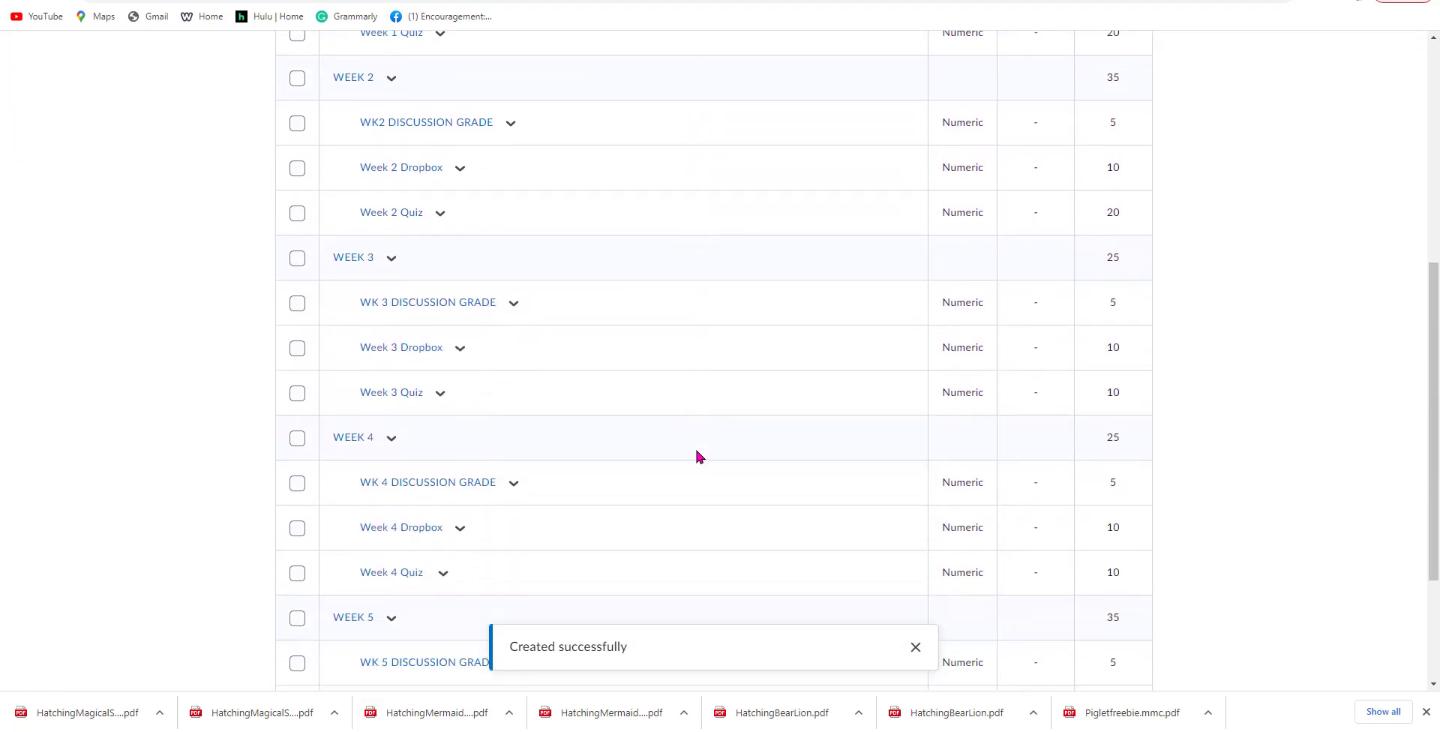
{"action": "scroll", "coordinate": [696, 451], "scroll_direction": "down", "scroll_amount": 2}
{"action": "scroll", "coordinate": [696, 451], "scroll_direction": "up", "scroll_amount": 5}
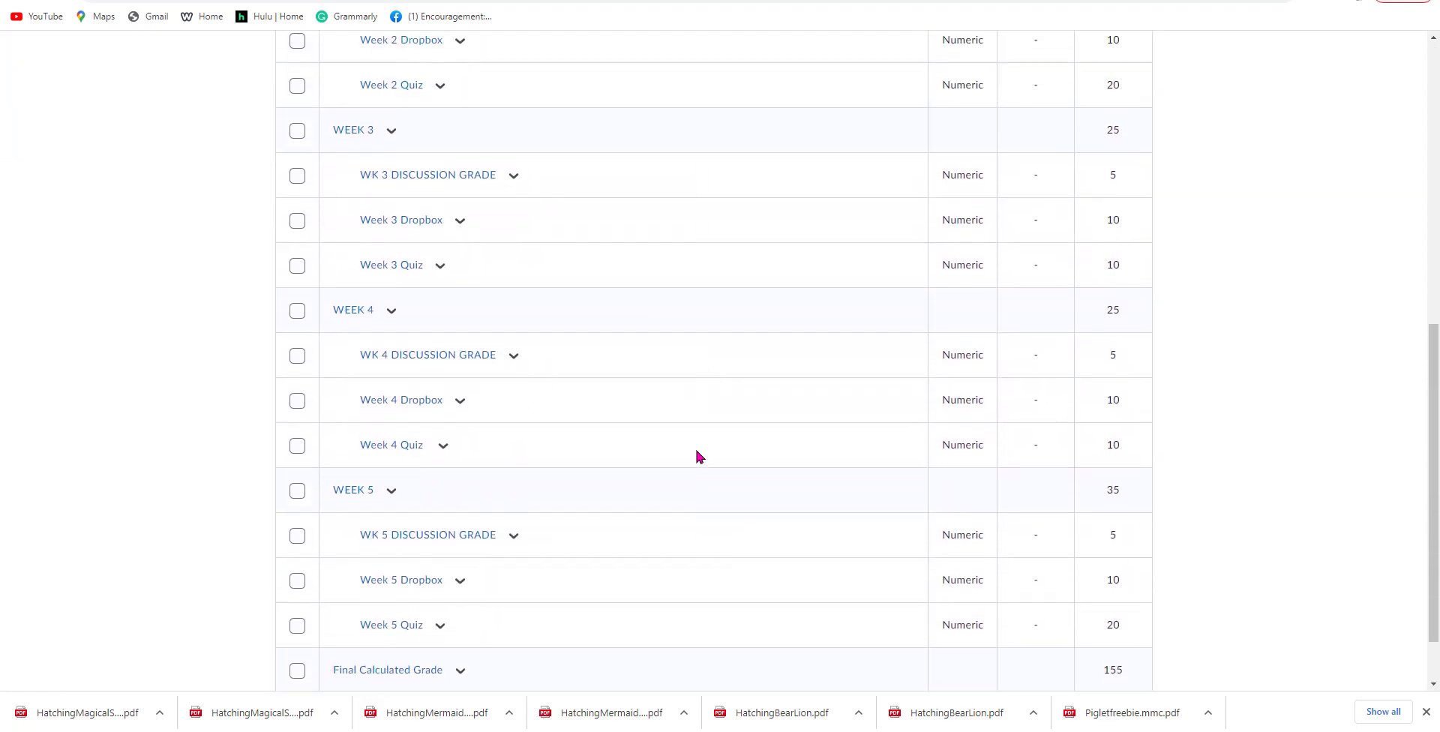
{"action": "scroll", "coordinate": [695, 456], "scroll_direction": "up", "scroll_amount": 4}
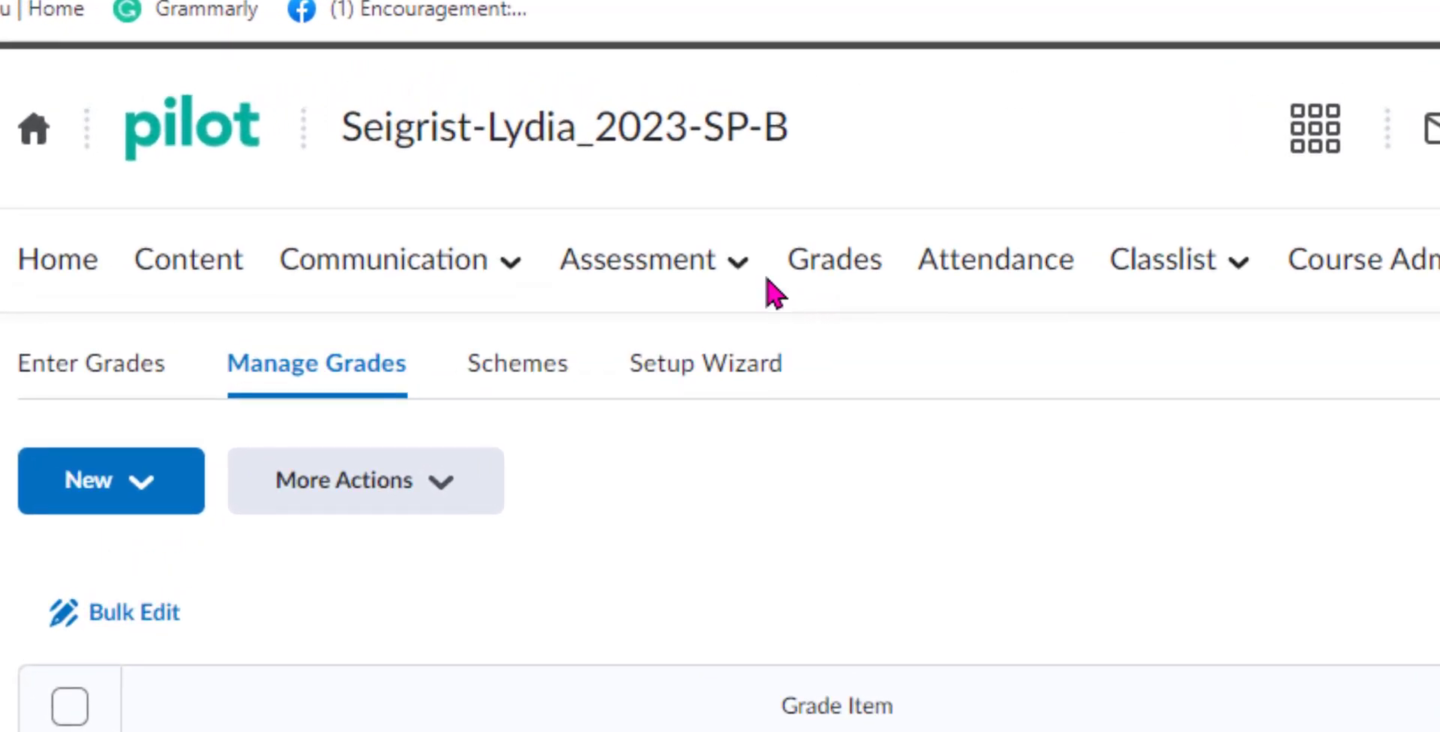
- In Dropbox, start a new folder and replace 'Untitled' with the name WEEK 1 DROPBOX
{"action": "left_click", "coordinate": [737, 270]}
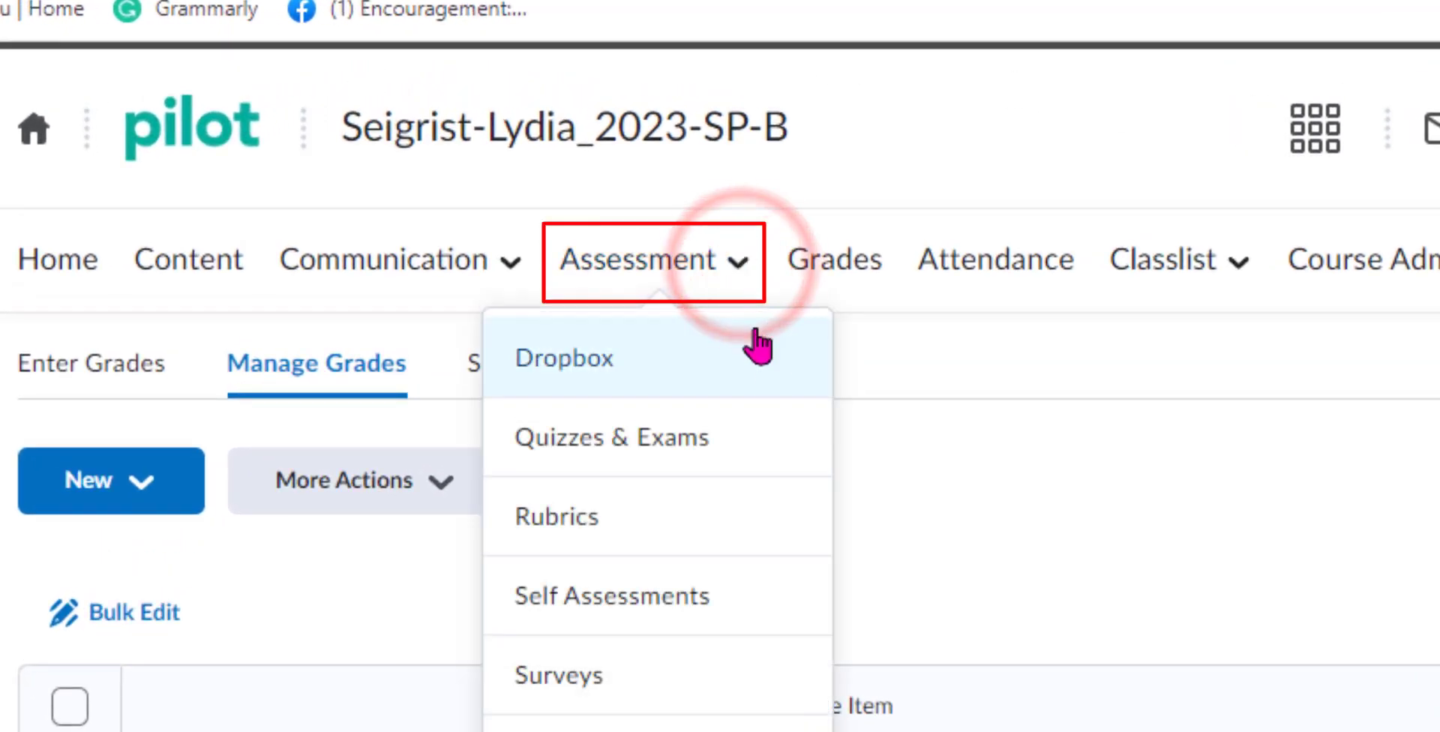
{"action": "left_click", "coordinate": [771, 362]}
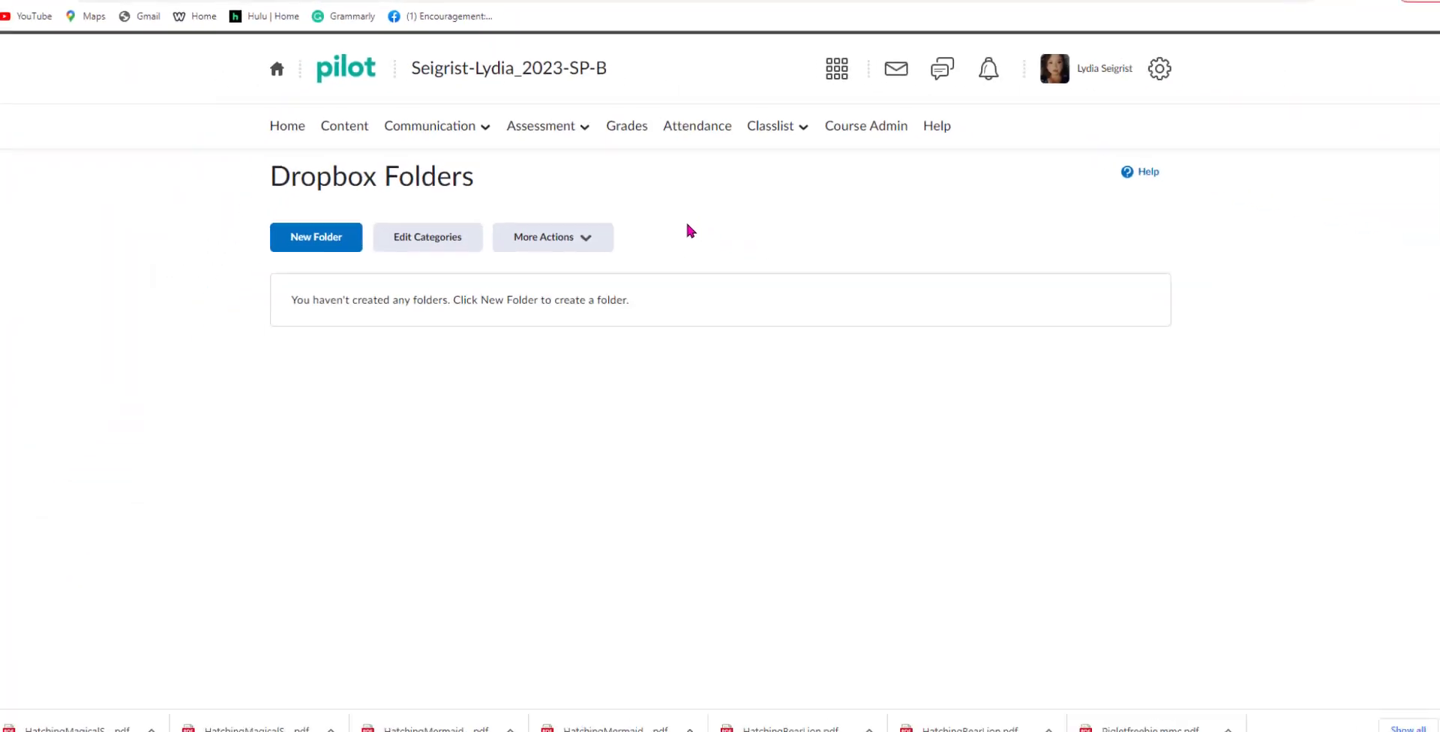
{"action": "left_click", "coordinate": [346, 241]}
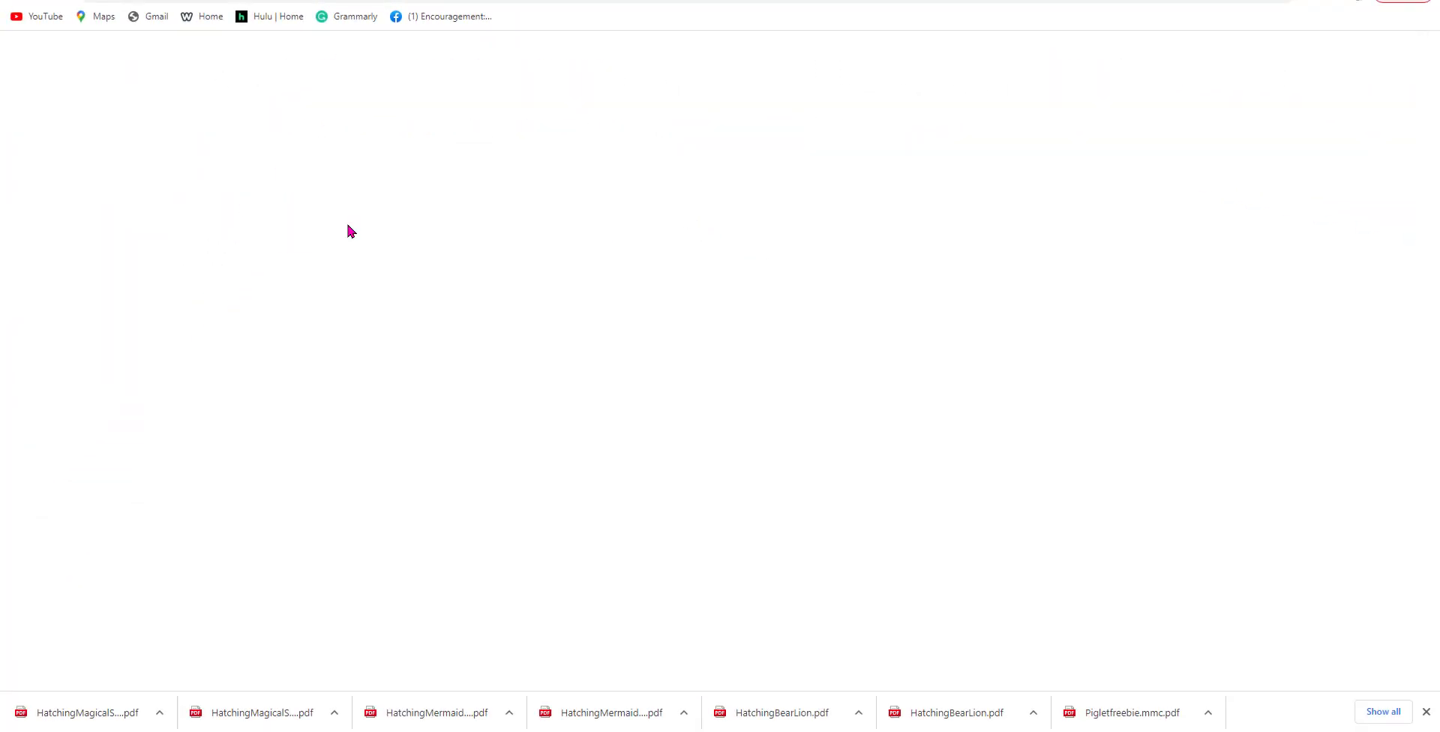
{"action": "left_click", "coordinate": [342, 124]}
{"action": "left_click", "coordinate": [335, 122]}
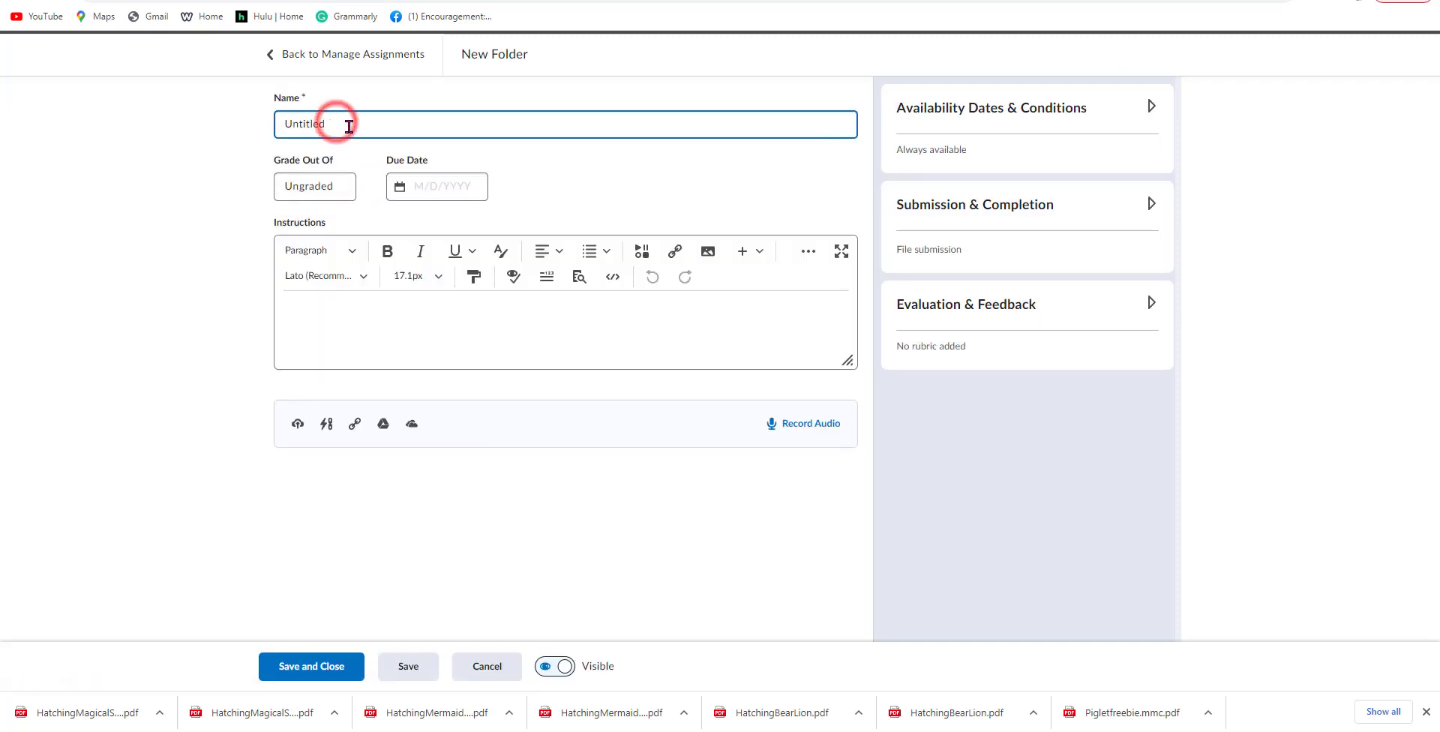
{"action": "key", "text": "BackSpace"}
{"action": "key", "text": "BackSpace"}
{"action": "key", "text": "BackSpace"}
{"action": "key", "text": "BackSpace"}
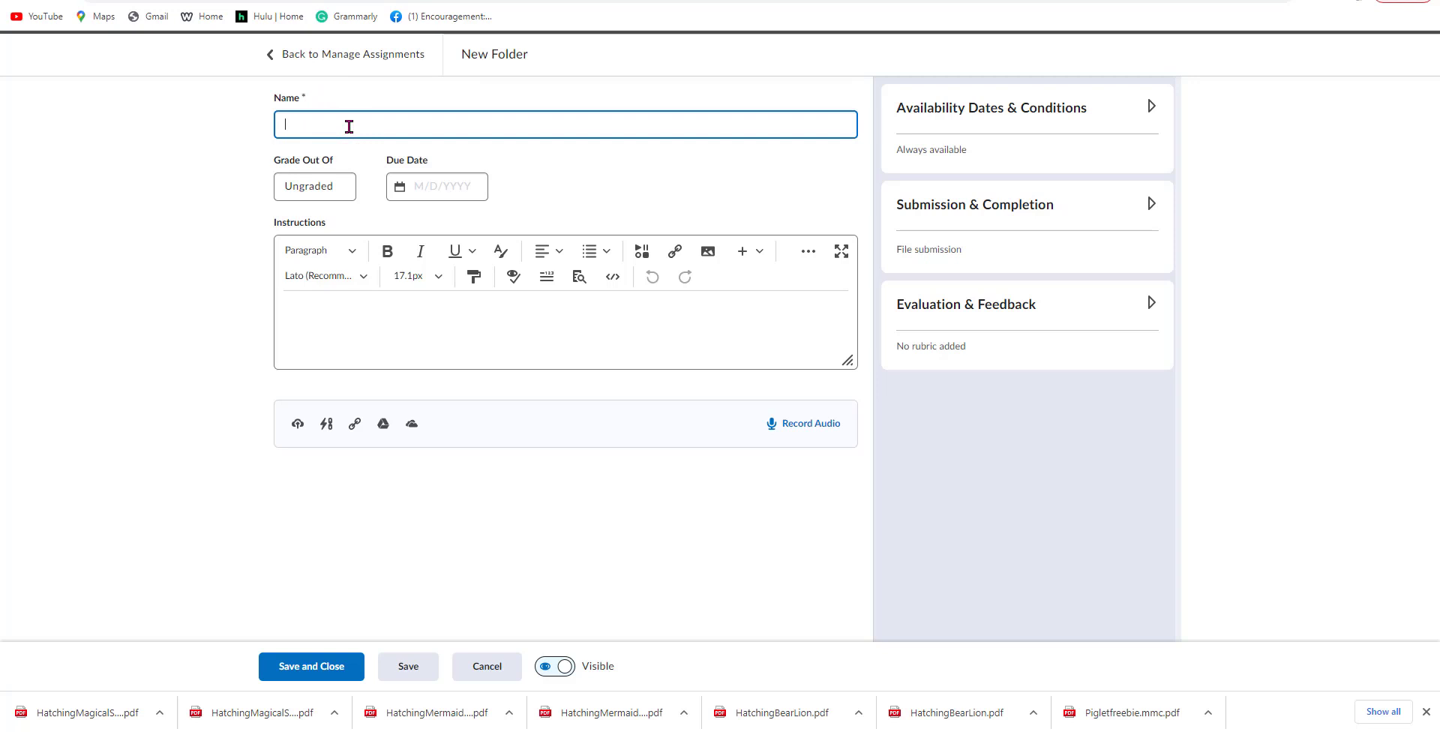
{"action": "type", "text": "WWEVK"}
{"action": "type", "text": " DROPBOX"}
- Grade the folder out of 10 points, linked to the existing Week 1 Dropbox grade item
{"action": "left_click", "coordinate": [341, 184]}
{"action": "type", "text": "10"}
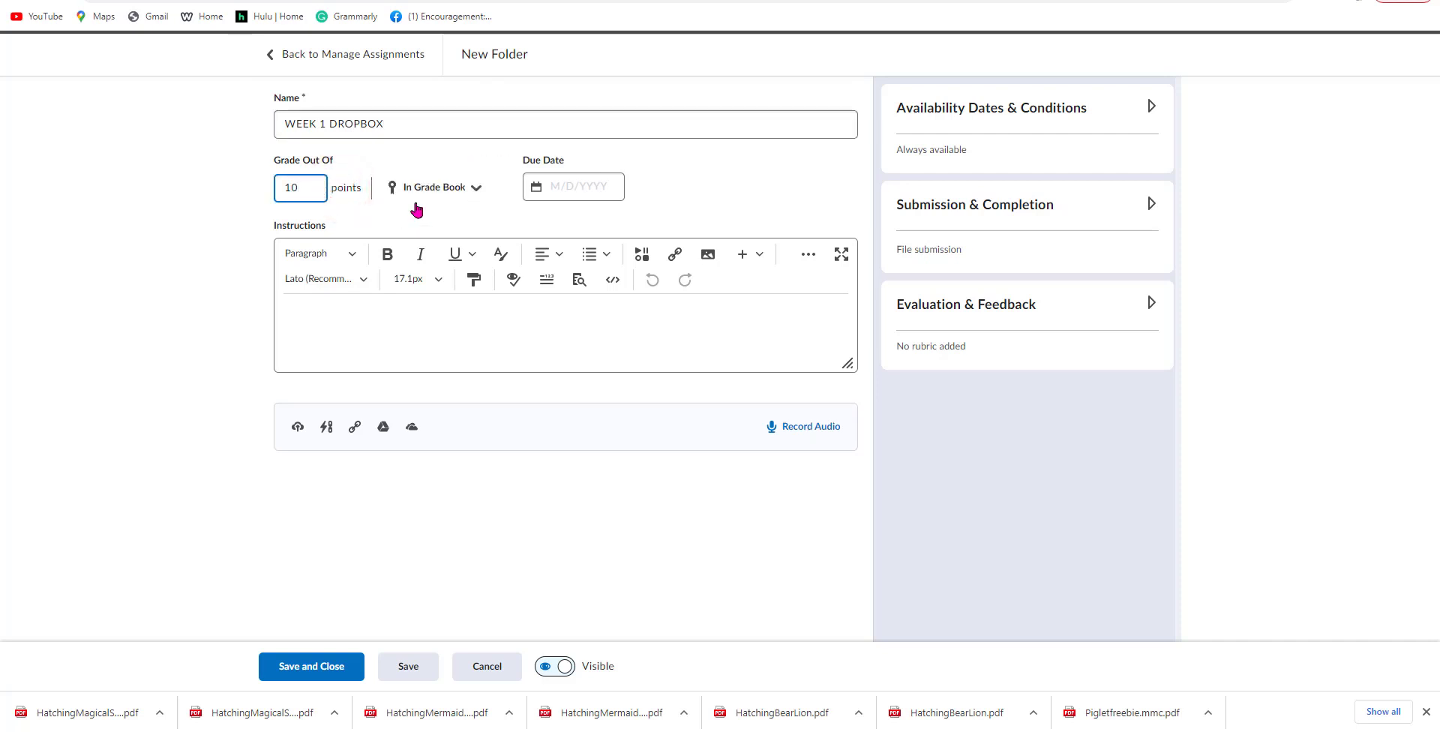
{"action": "left_click", "coordinate": [477, 190]}
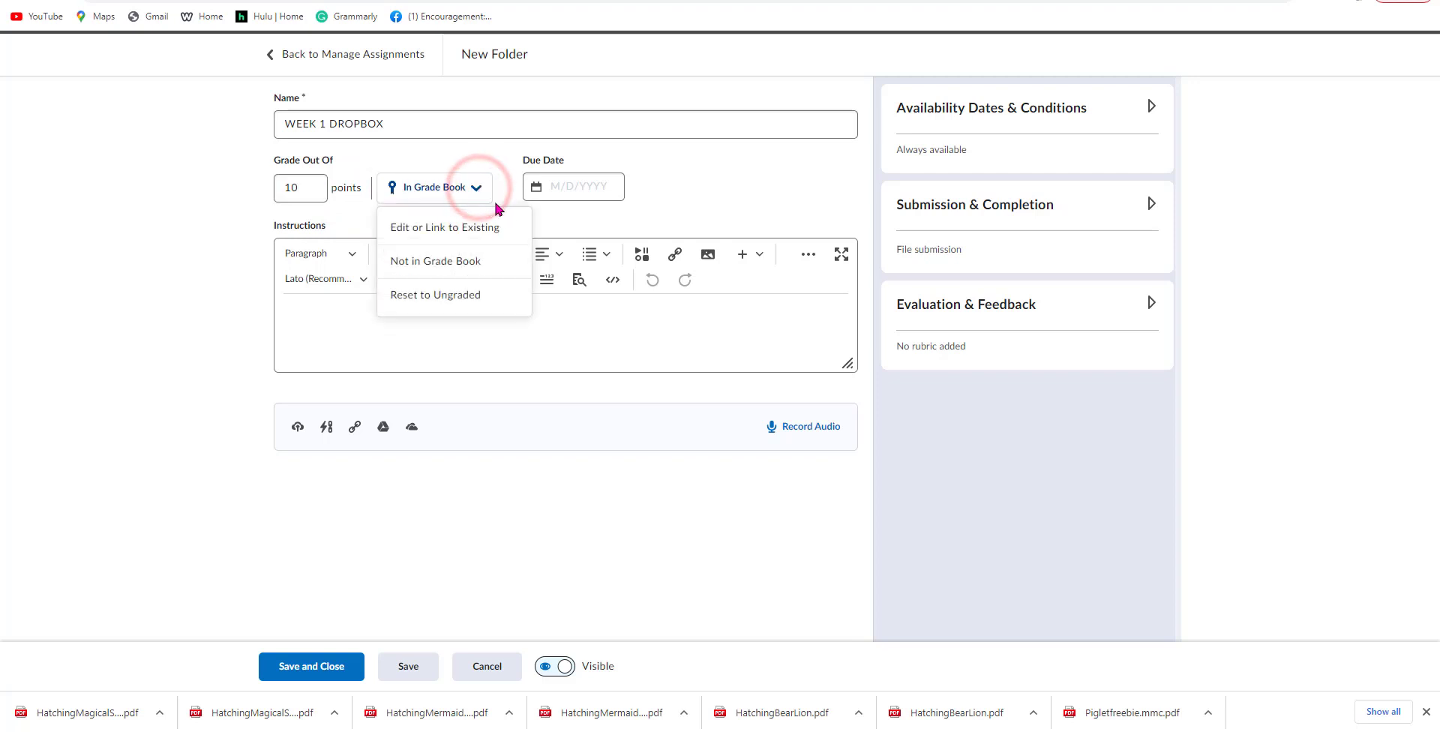
{"action": "left_click", "coordinate": [514, 233]}
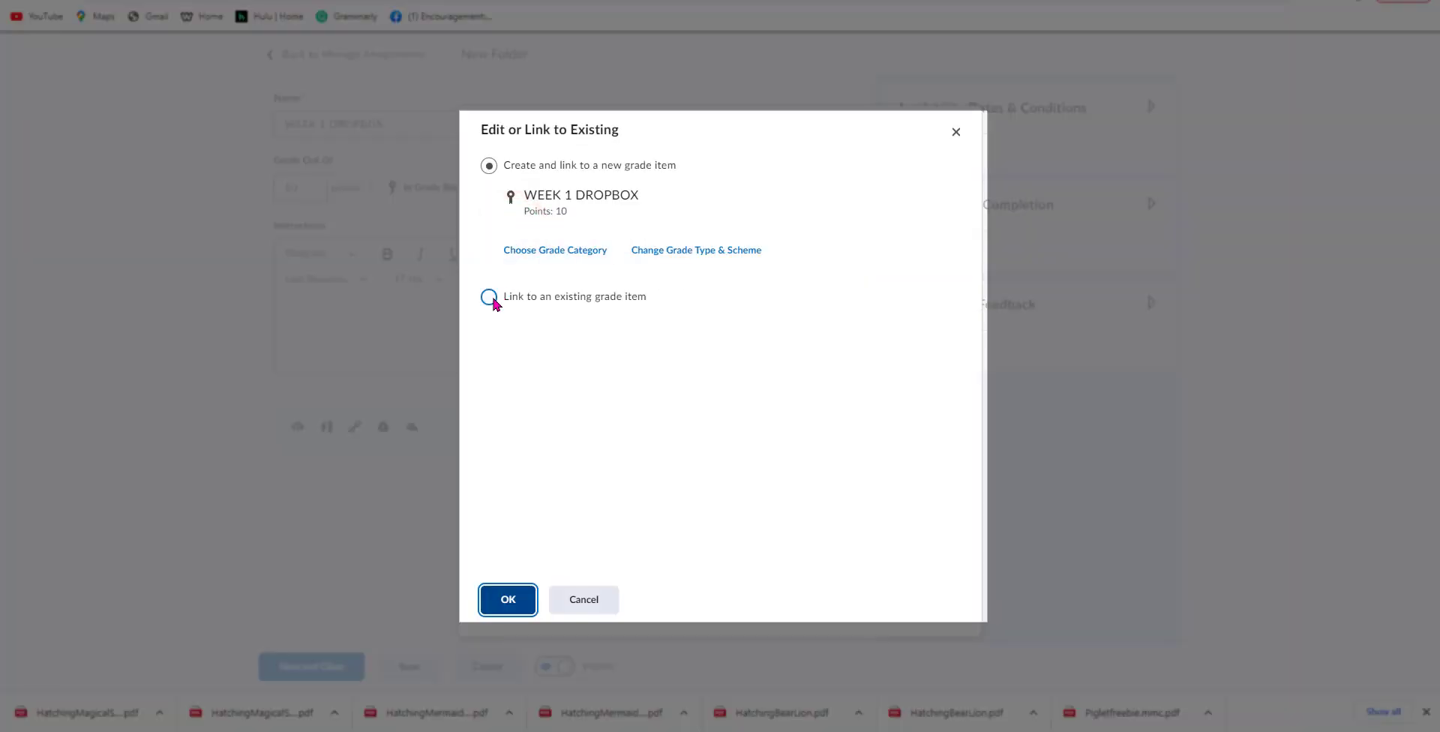
{"action": "left_click", "coordinate": [492, 300]}
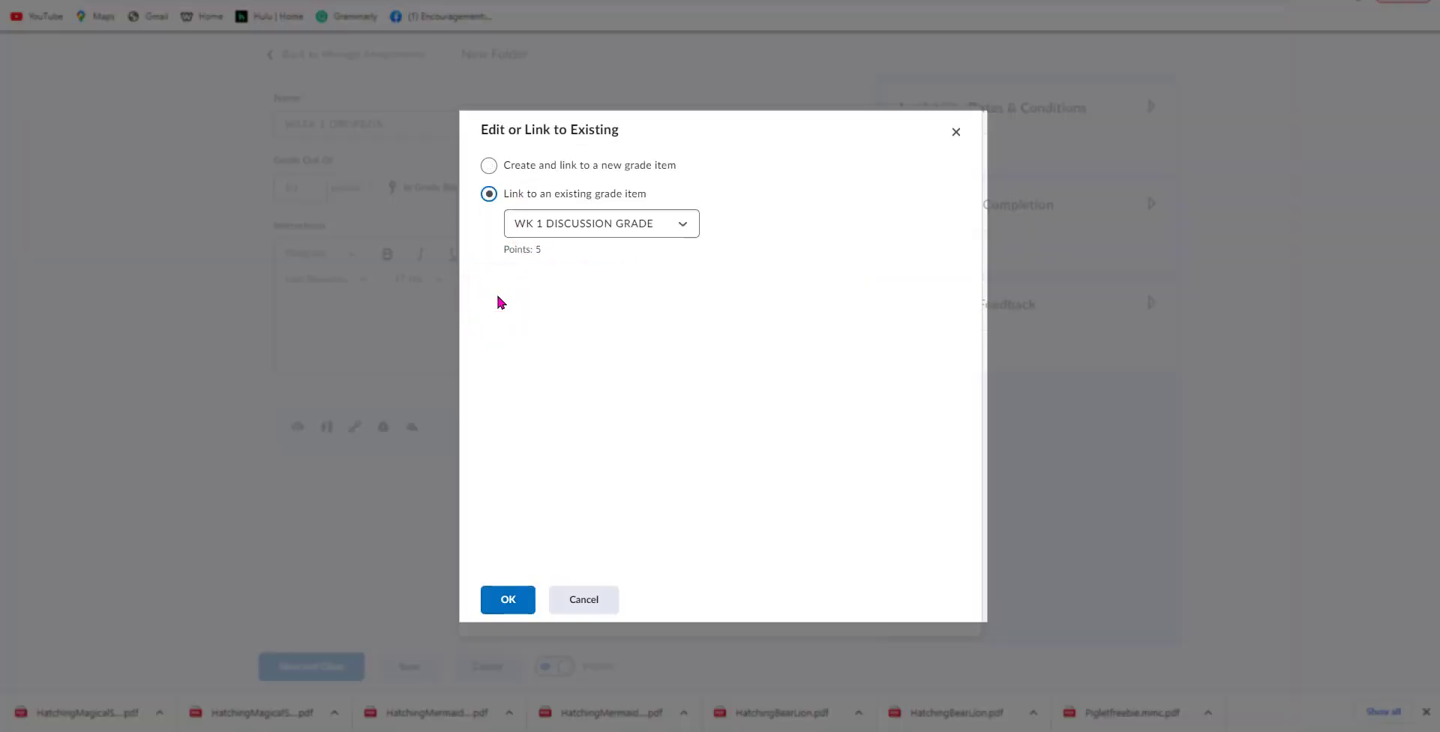
{"action": "left_click", "coordinate": [683, 226]}
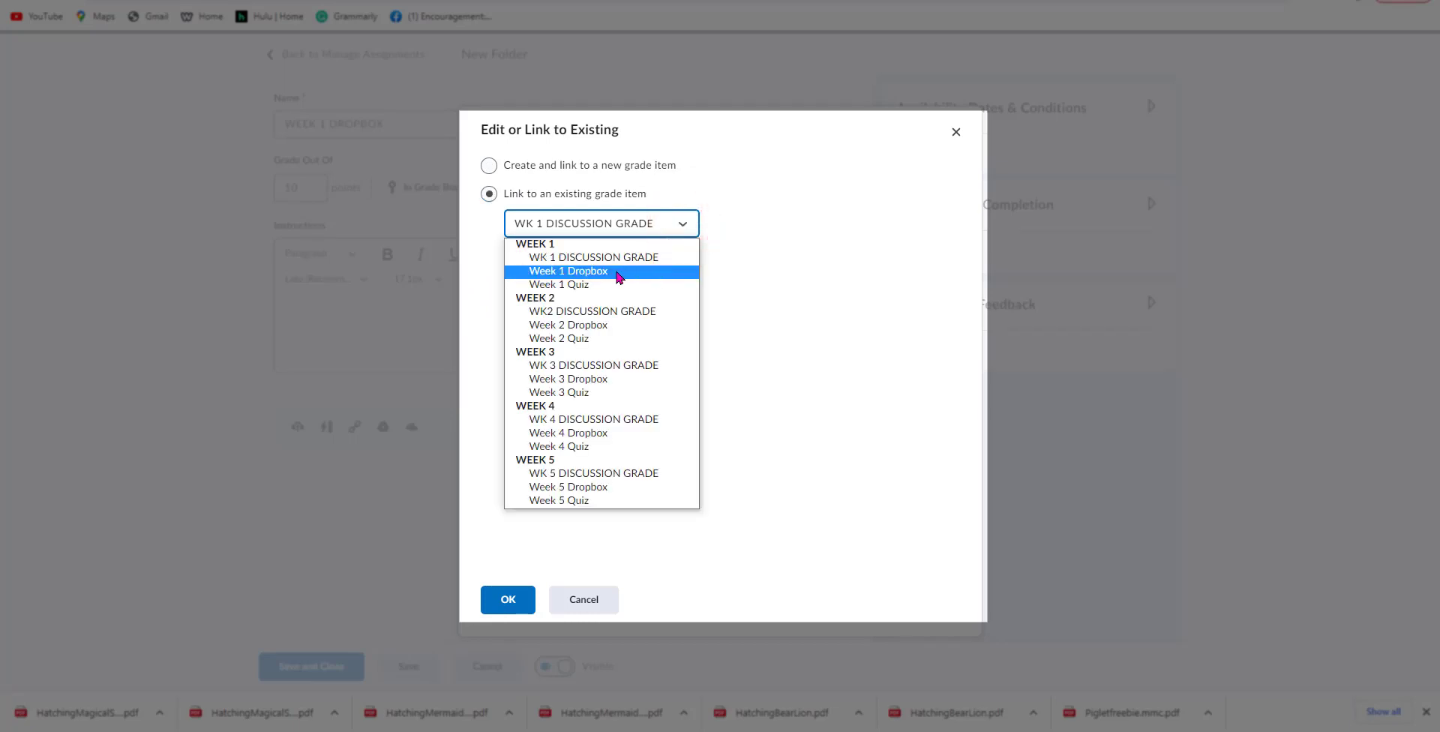
{"action": "left_click", "coordinate": [617, 272]}
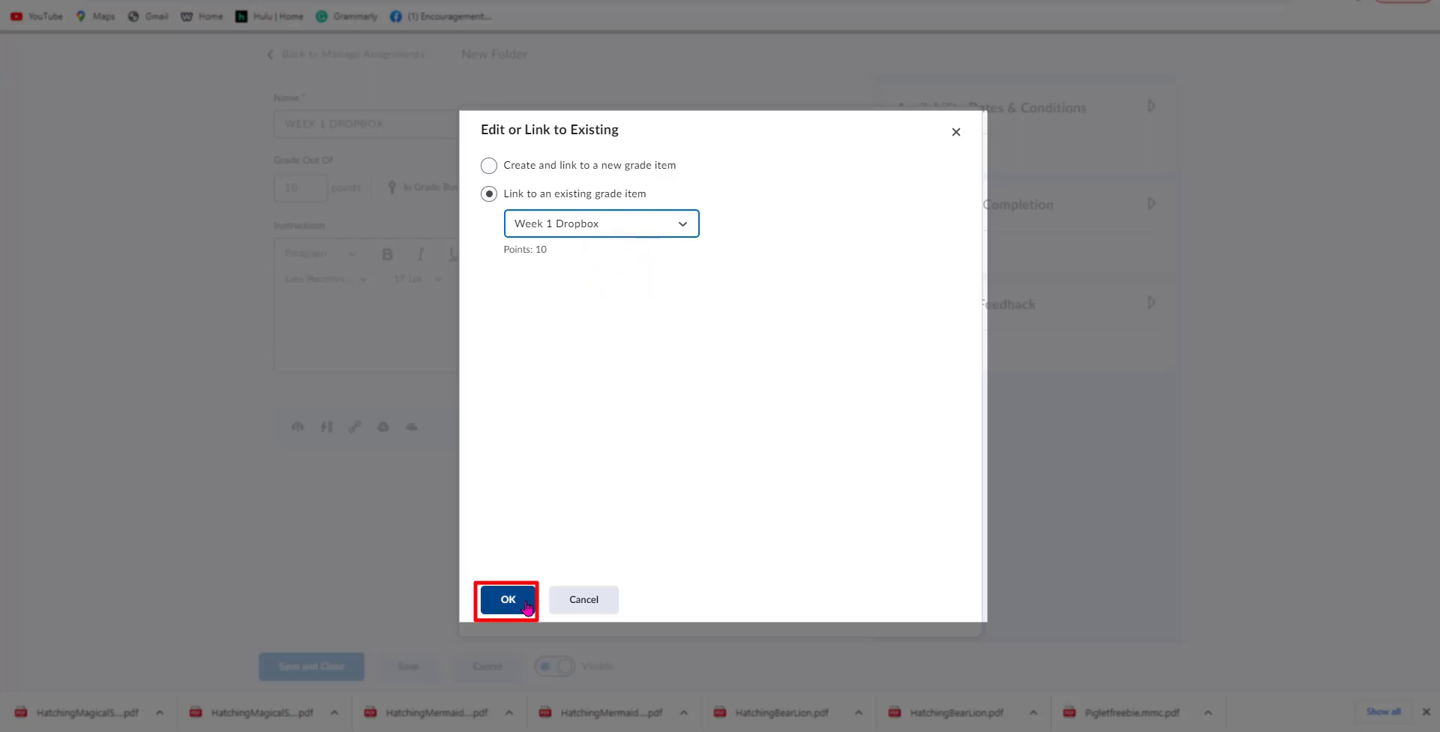
{"action": "left_click", "coordinate": [528, 606]}
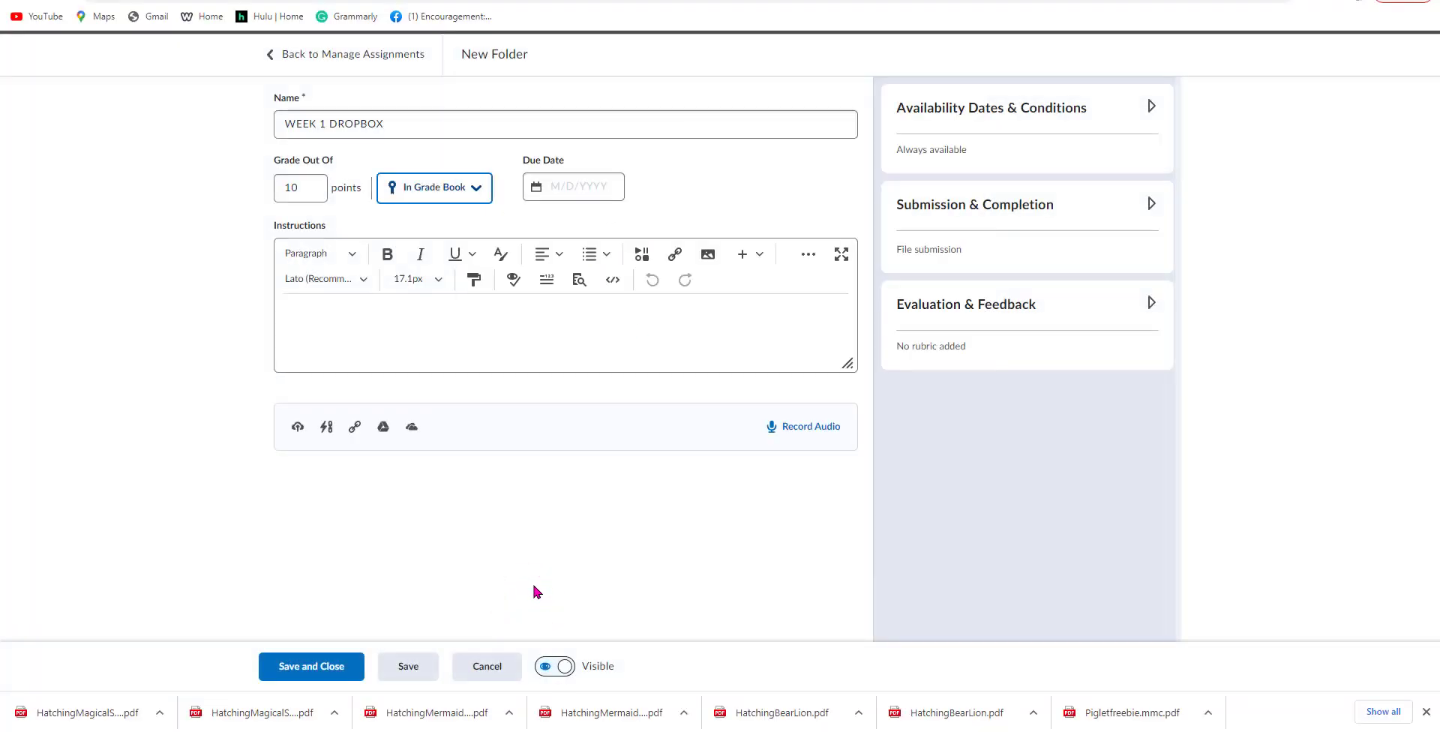
- Attach the existing Demo Rubric to WEEK 1 DROPBOX and save the folder
{"action": "left_click", "coordinate": [1151, 305]}
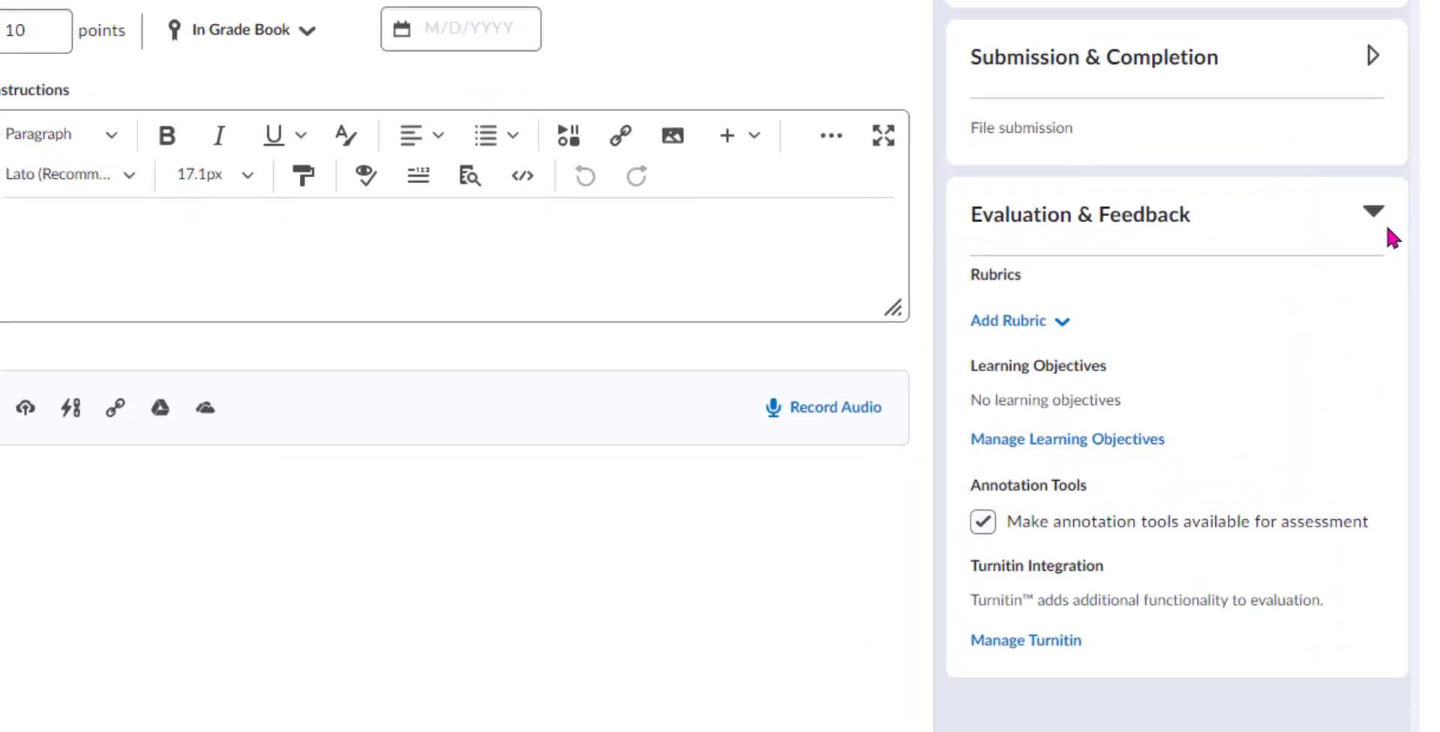
{"action": "left_click", "coordinate": [1062, 328]}
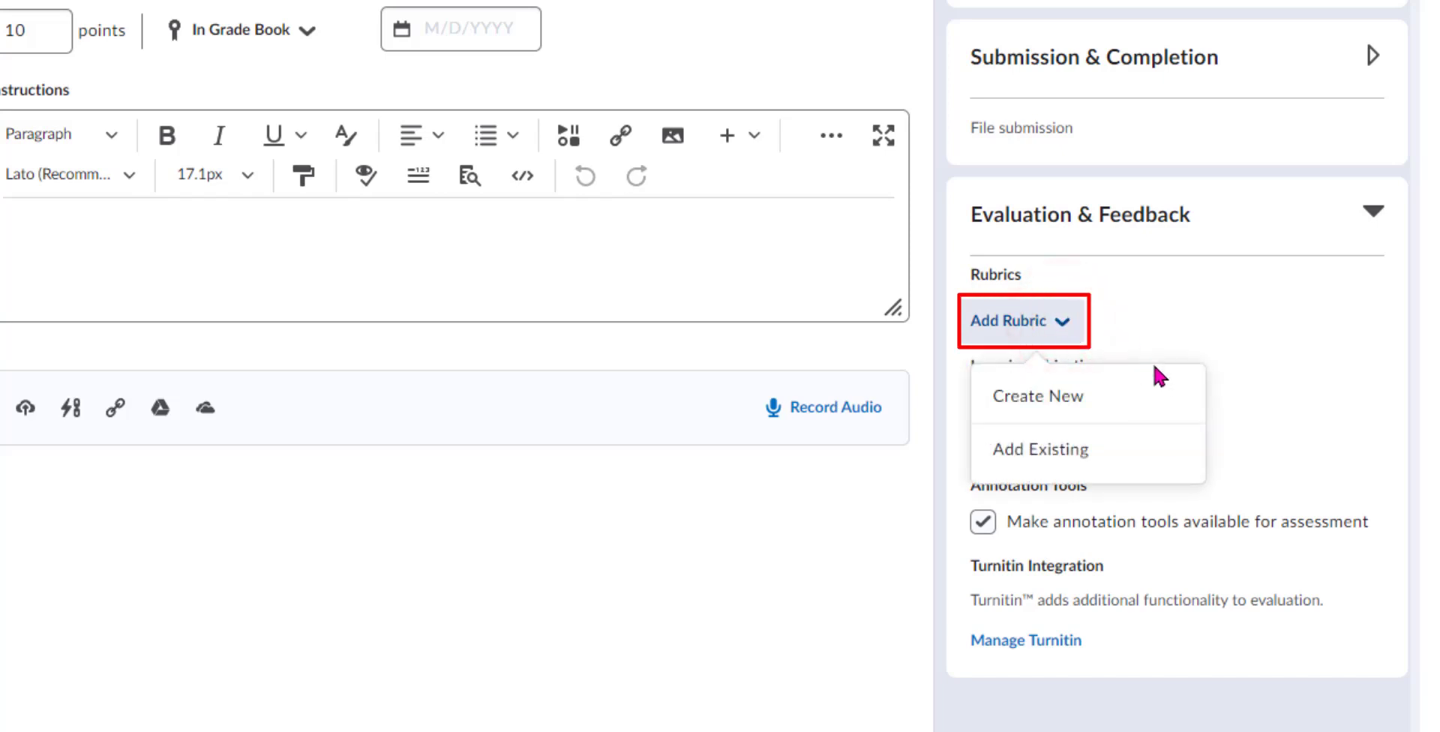
{"action": "left_click", "coordinate": [1189, 461]}
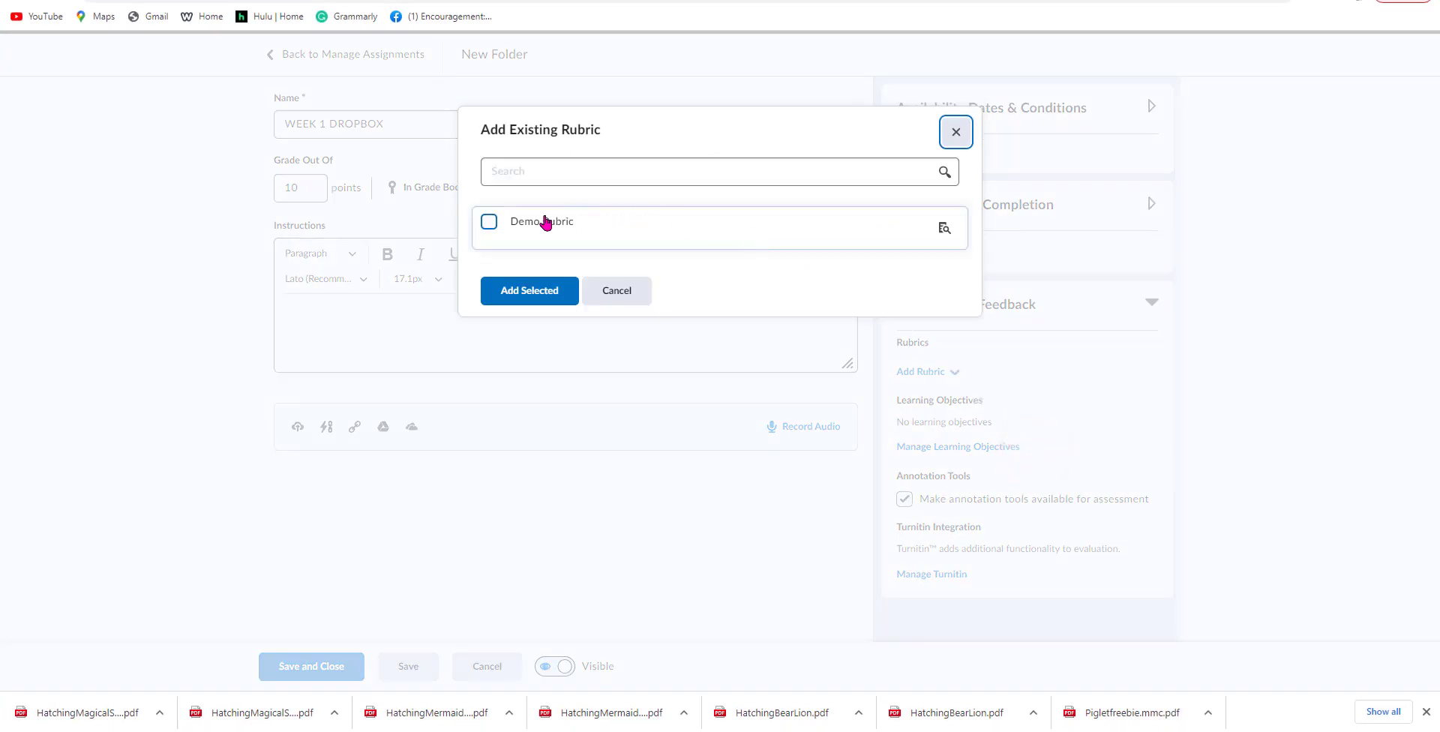
{"action": "left_click", "coordinate": [490, 223]}
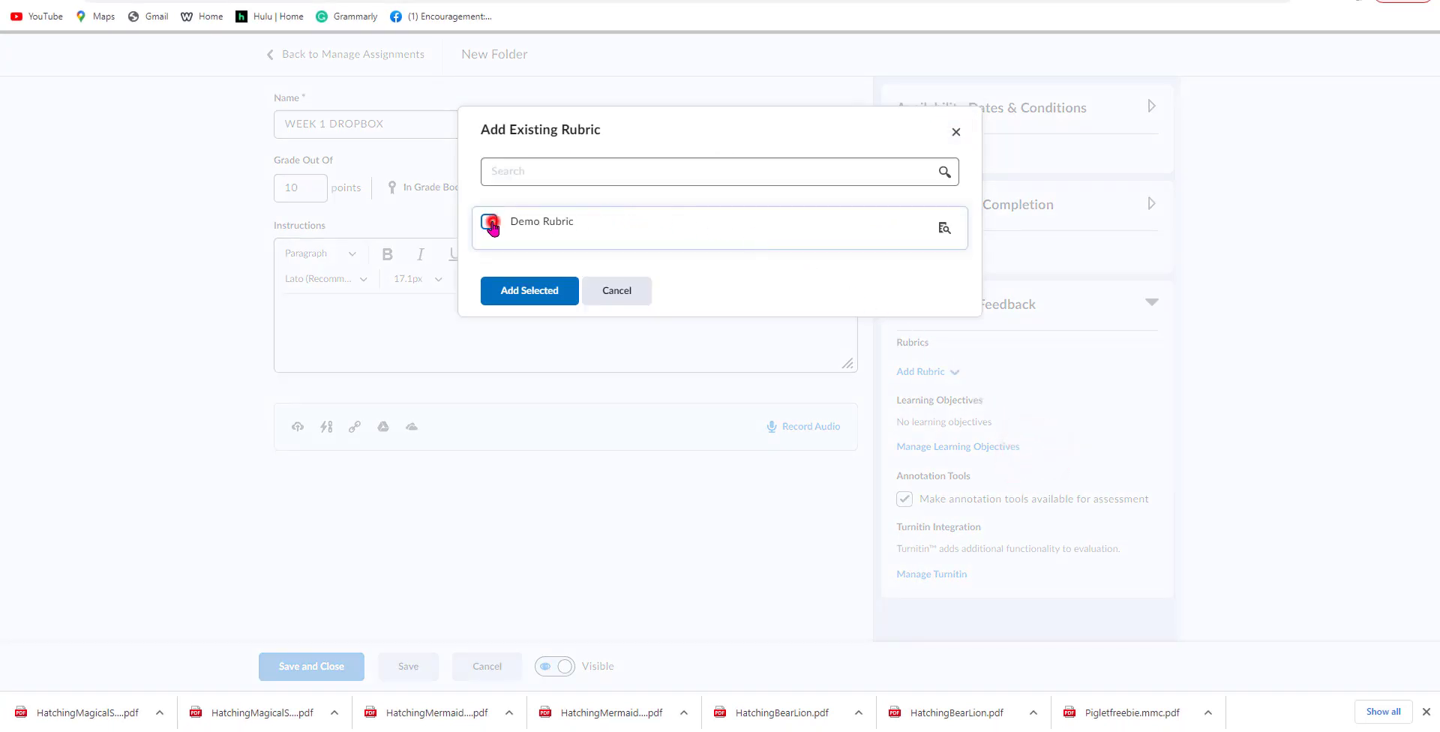
{"action": "left_click", "coordinate": [544, 293]}
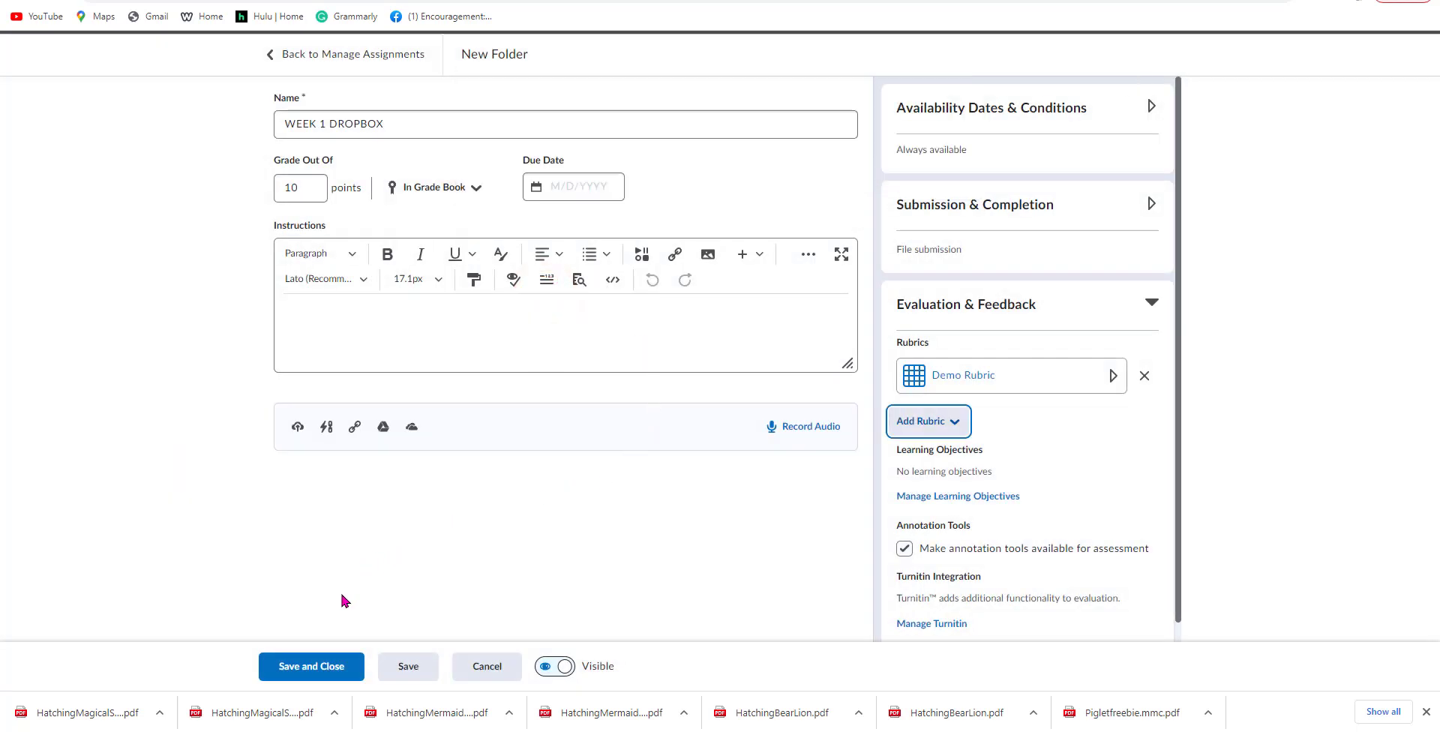
{"action": "left_click", "coordinate": [339, 654]}
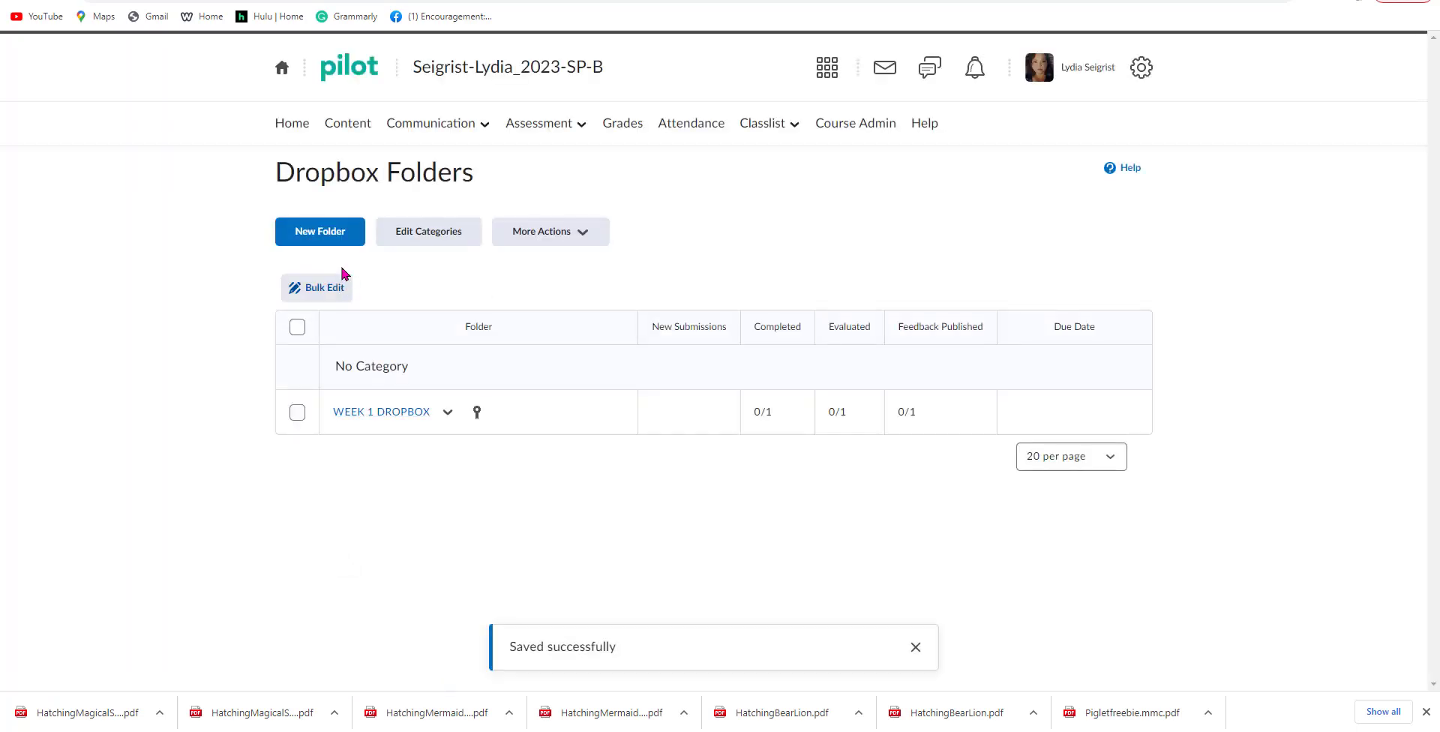
- Create folder WEEK 2 DROPBOX out of 10 points, linked to the Week 2 Dropbox grade item
{"action": "left_click", "coordinate": [351, 232]}
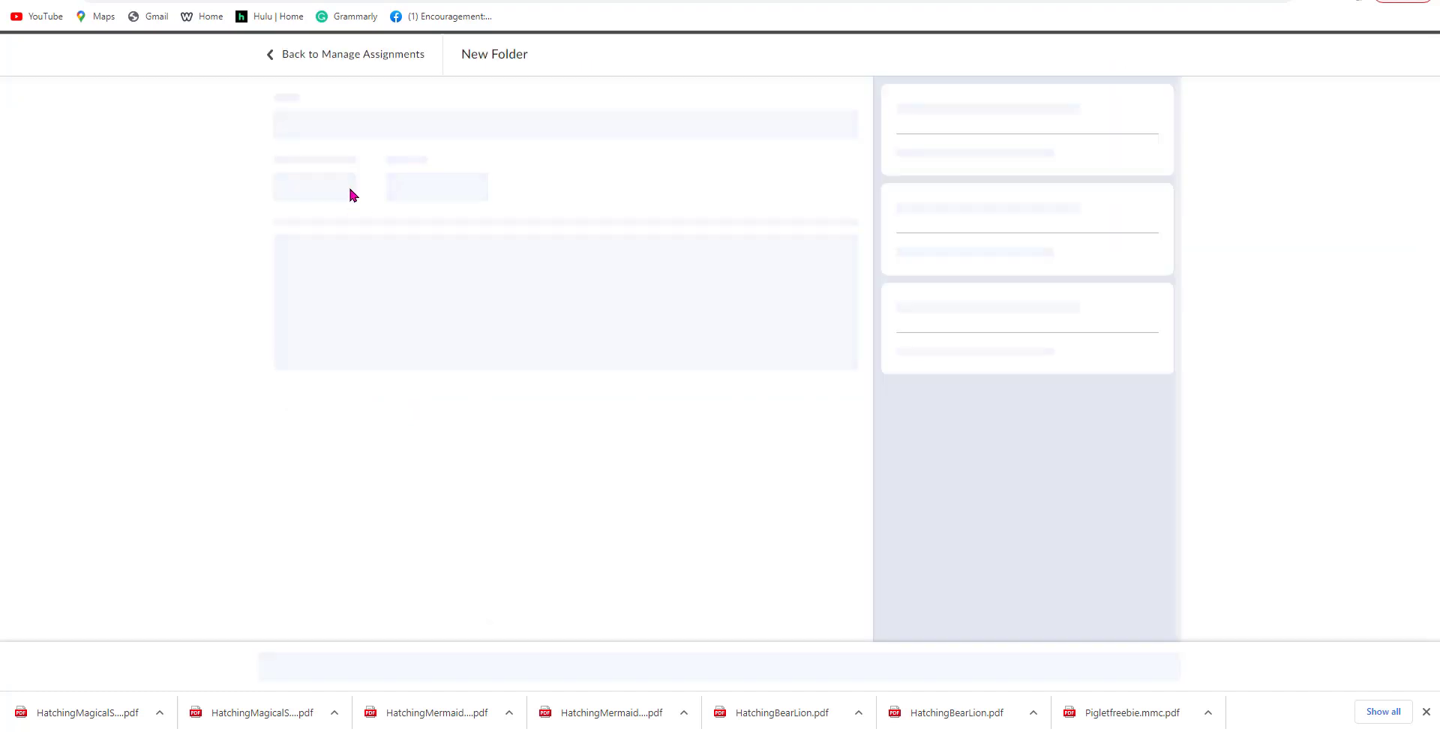
{"action": "left_click", "coordinate": [345, 124]}
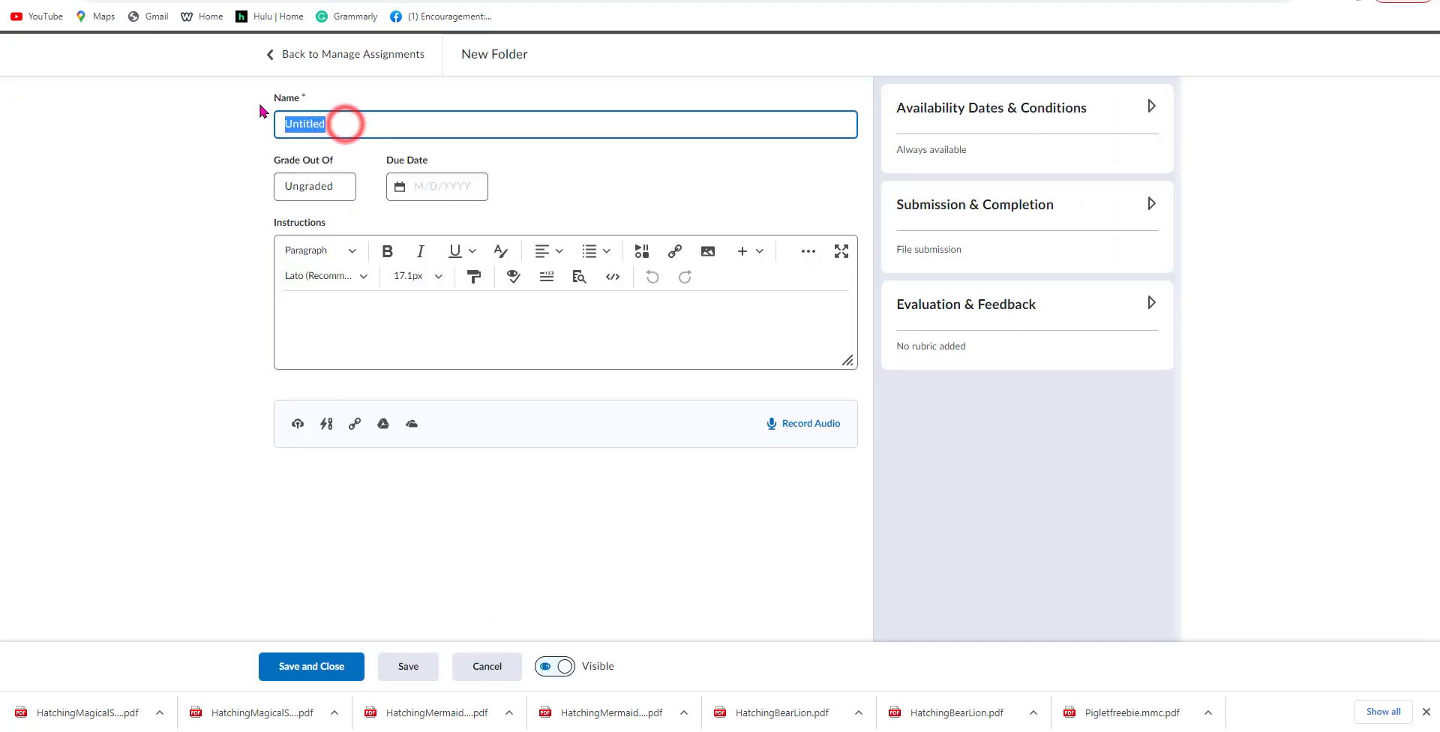
{"action": "type", "text": "WEEK 2 DROPBOX"}
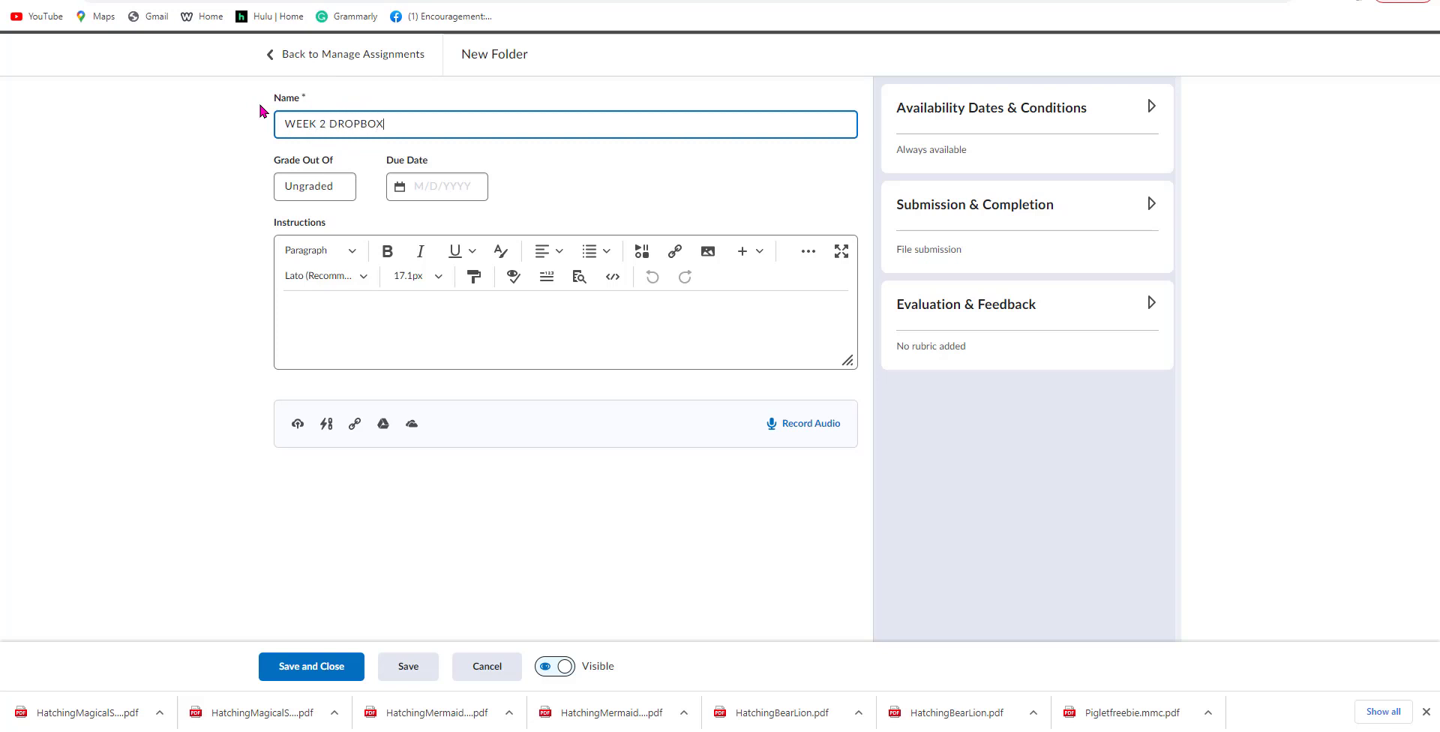
{"action": "left_click", "coordinate": [324, 189]}
{"action": "type", "text": "10"}
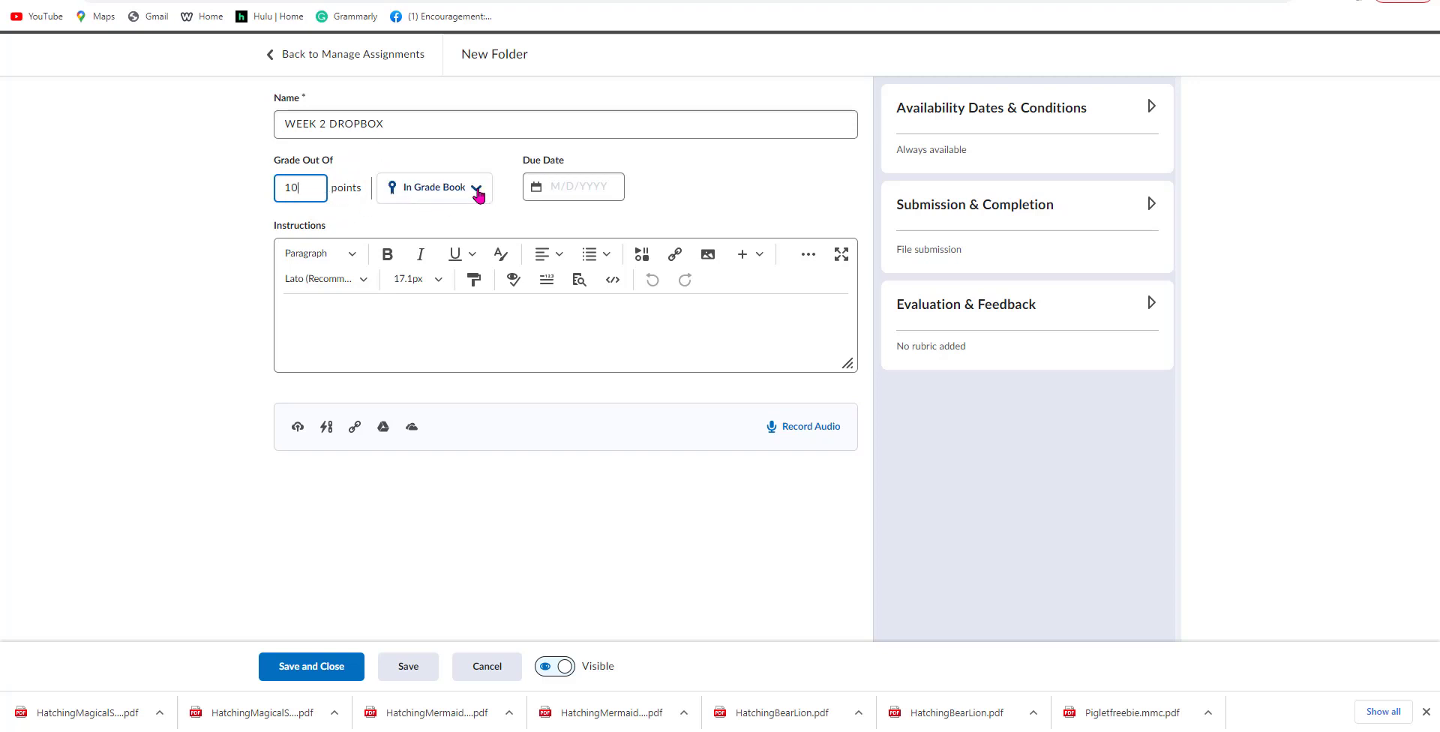
{"action": "left_click", "coordinate": [477, 191]}
{"action": "left_click", "coordinate": [513, 231]}
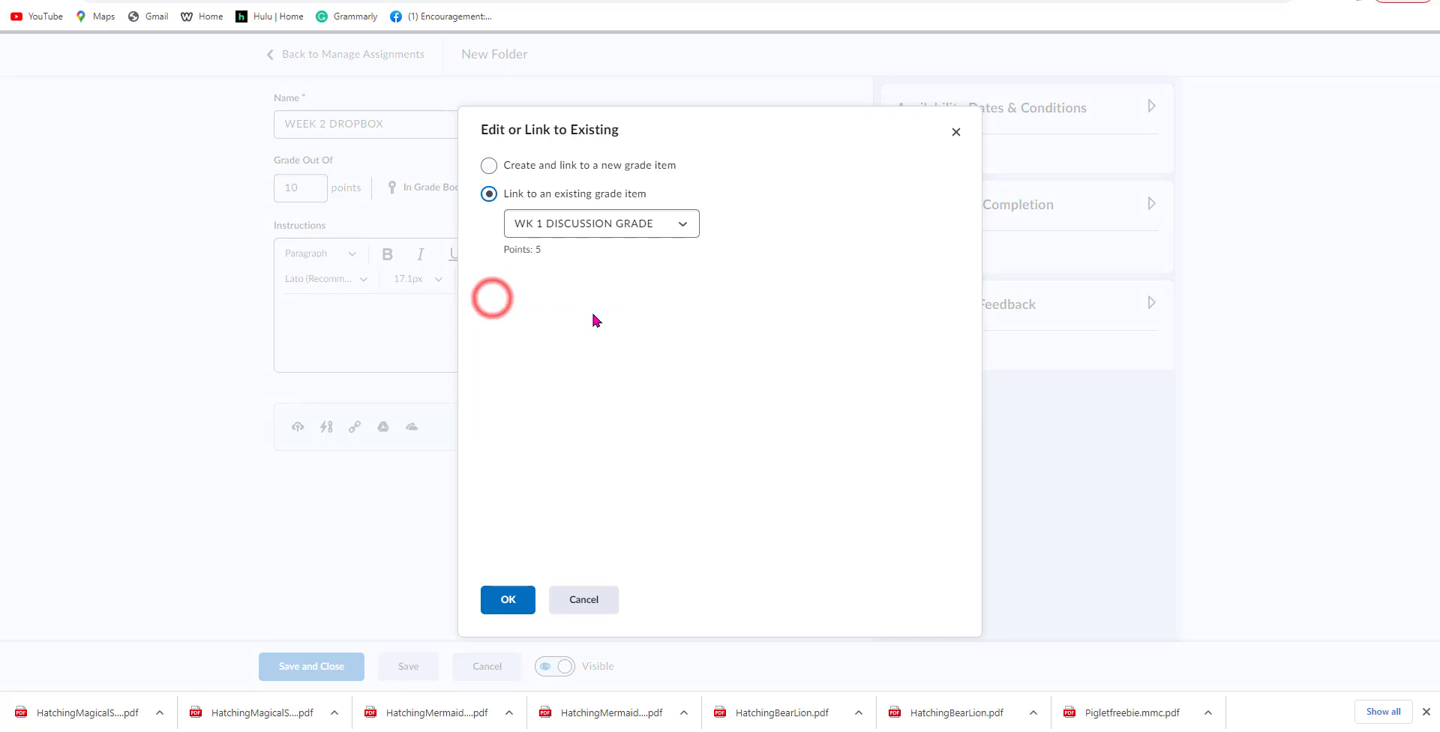
{"action": "left_click", "coordinate": [684, 224]}
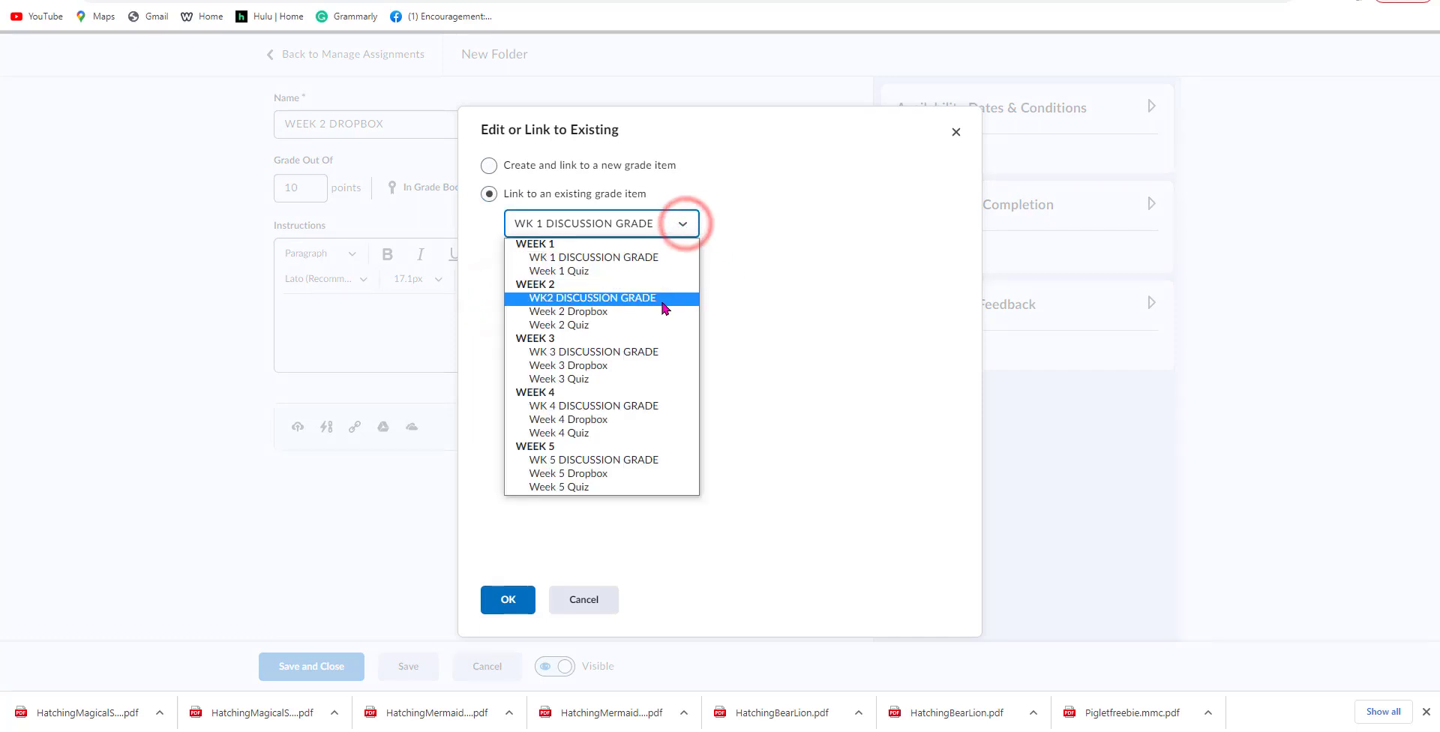
{"action": "left_click", "coordinate": [621, 312]}
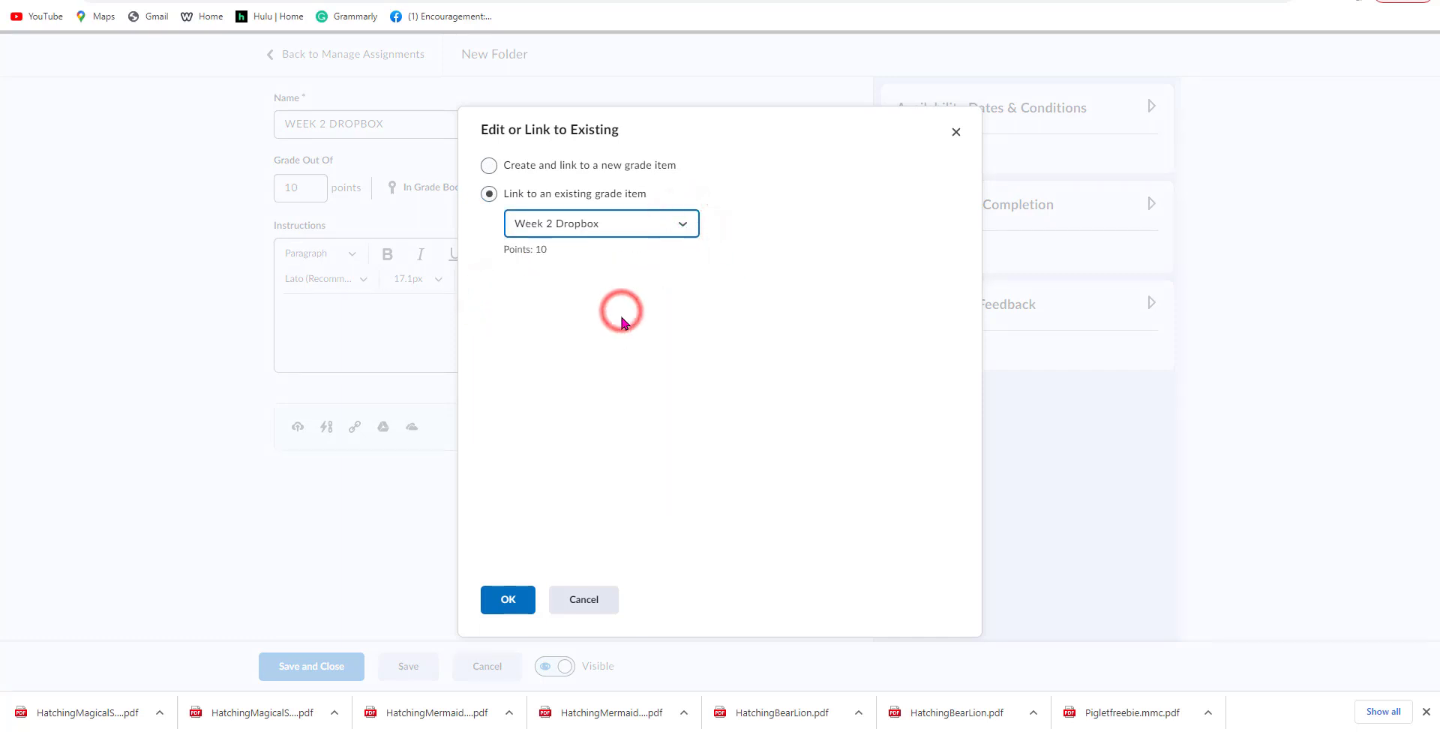
{"action": "left_click", "coordinate": [525, 602]}
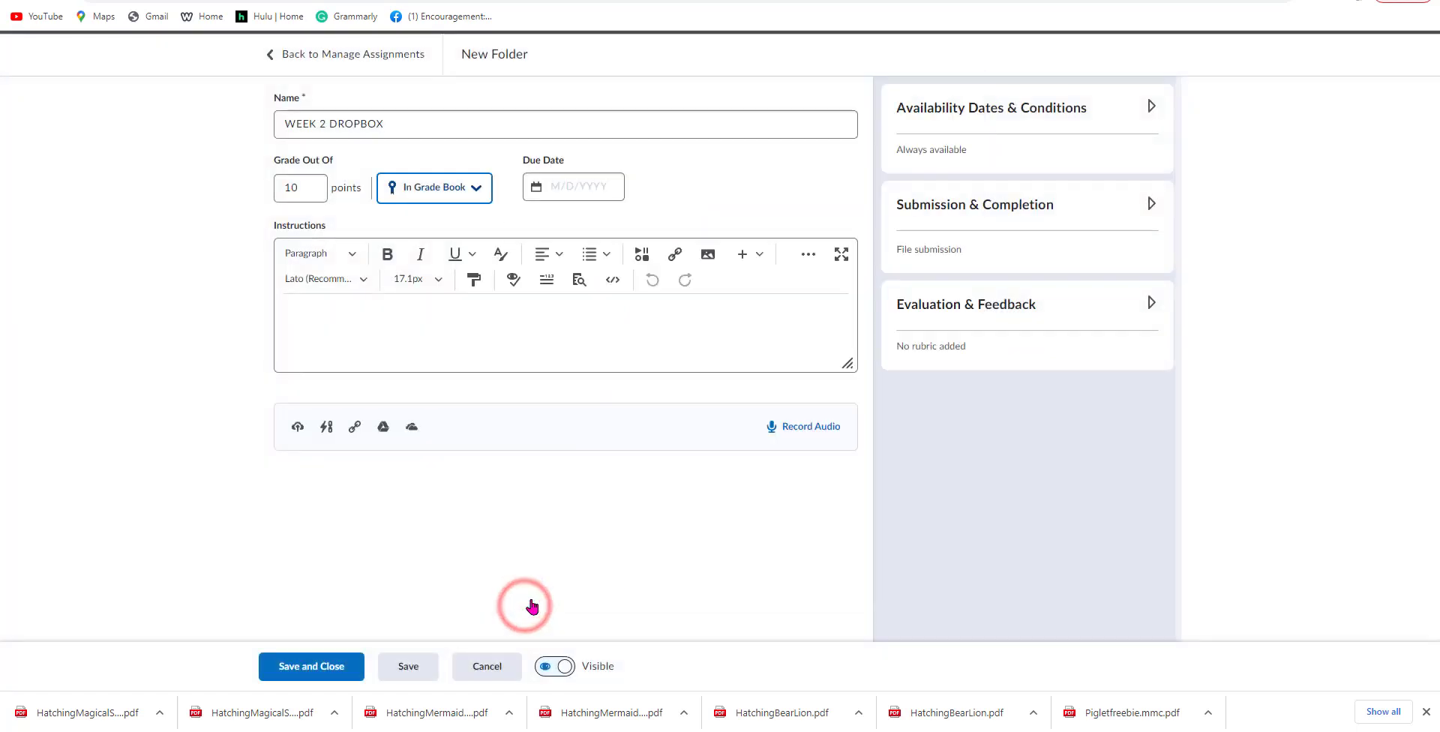
- Attach the existing Demo Rubric to WEEK 2 DROPBOX and save the folder
{"action": "left_click", "coordinate": [1150, 303]}
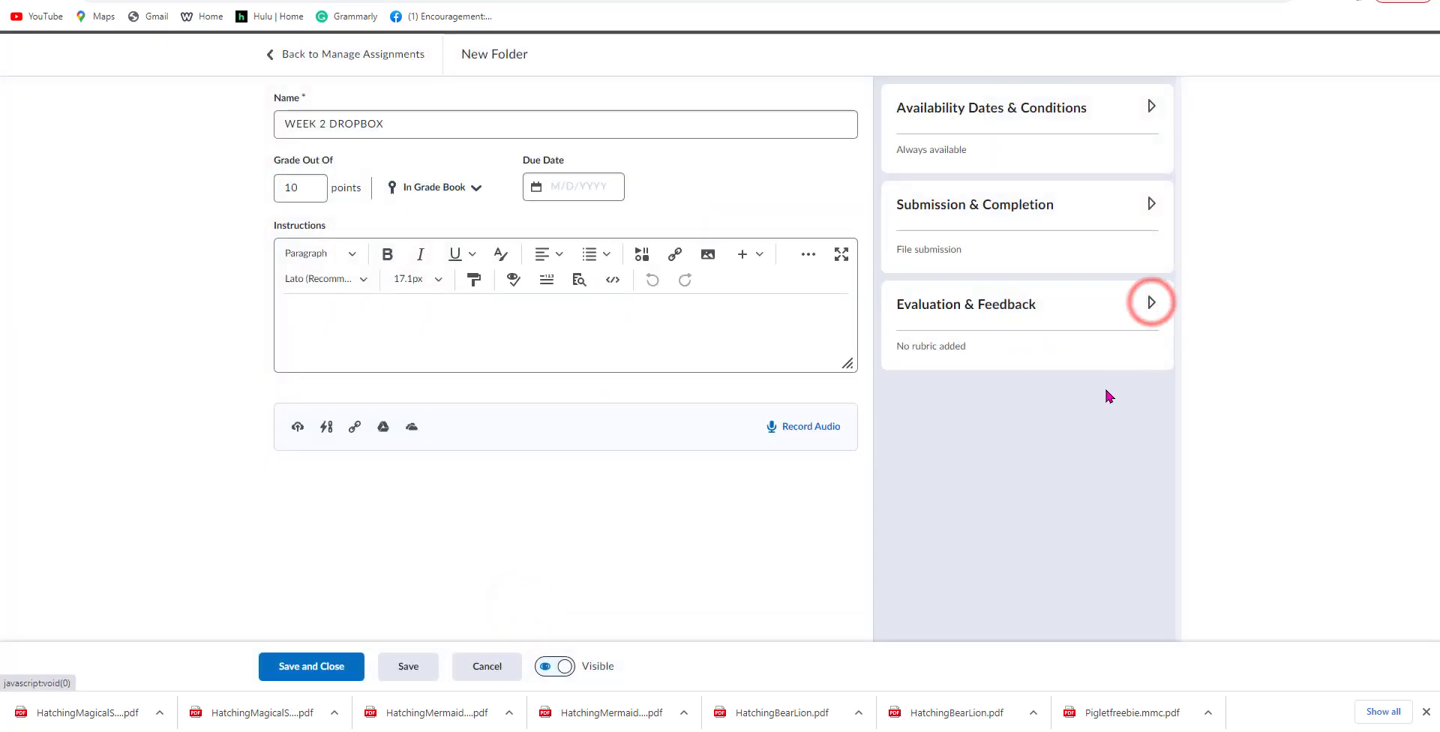
{"action": "left_click", "coordinate": [1153, 305]}
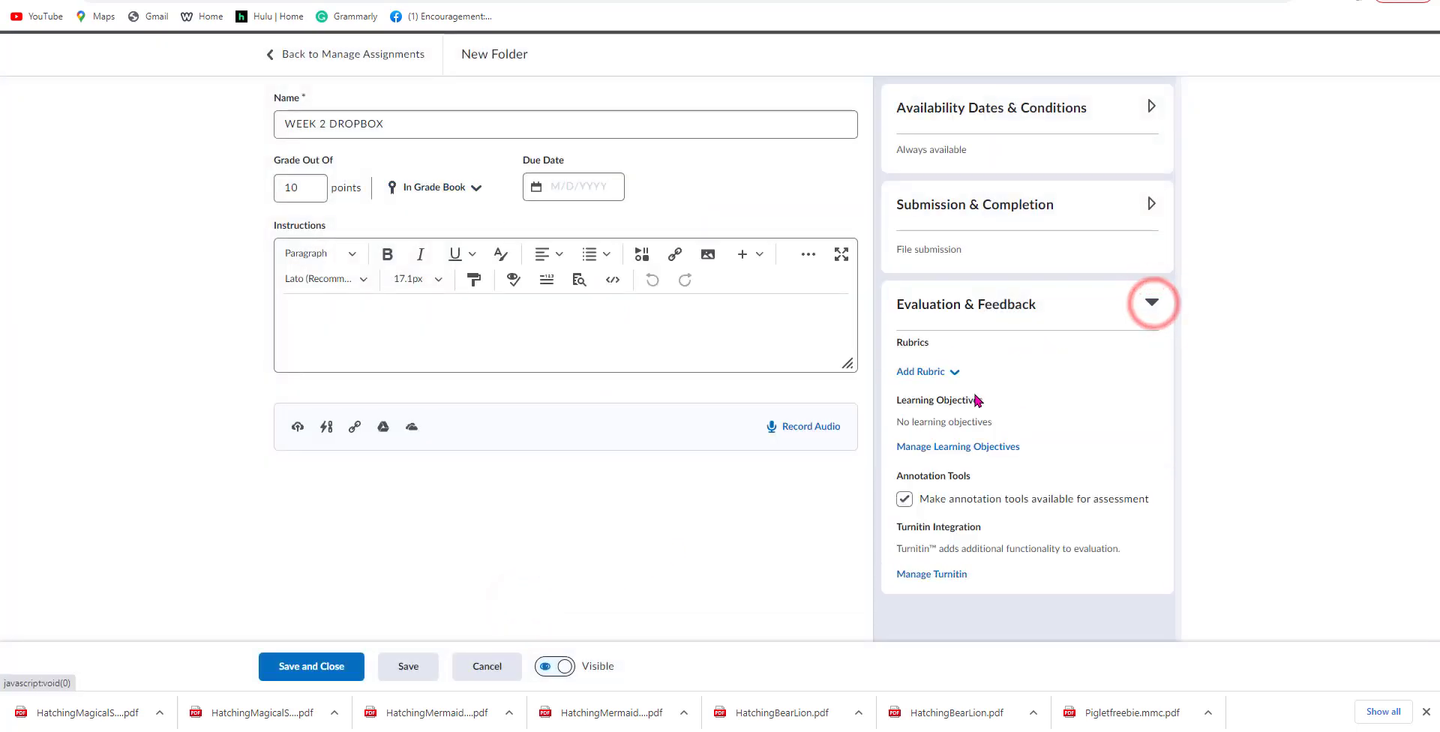
{"action": "left_click", "coordinate": [954, 373]}
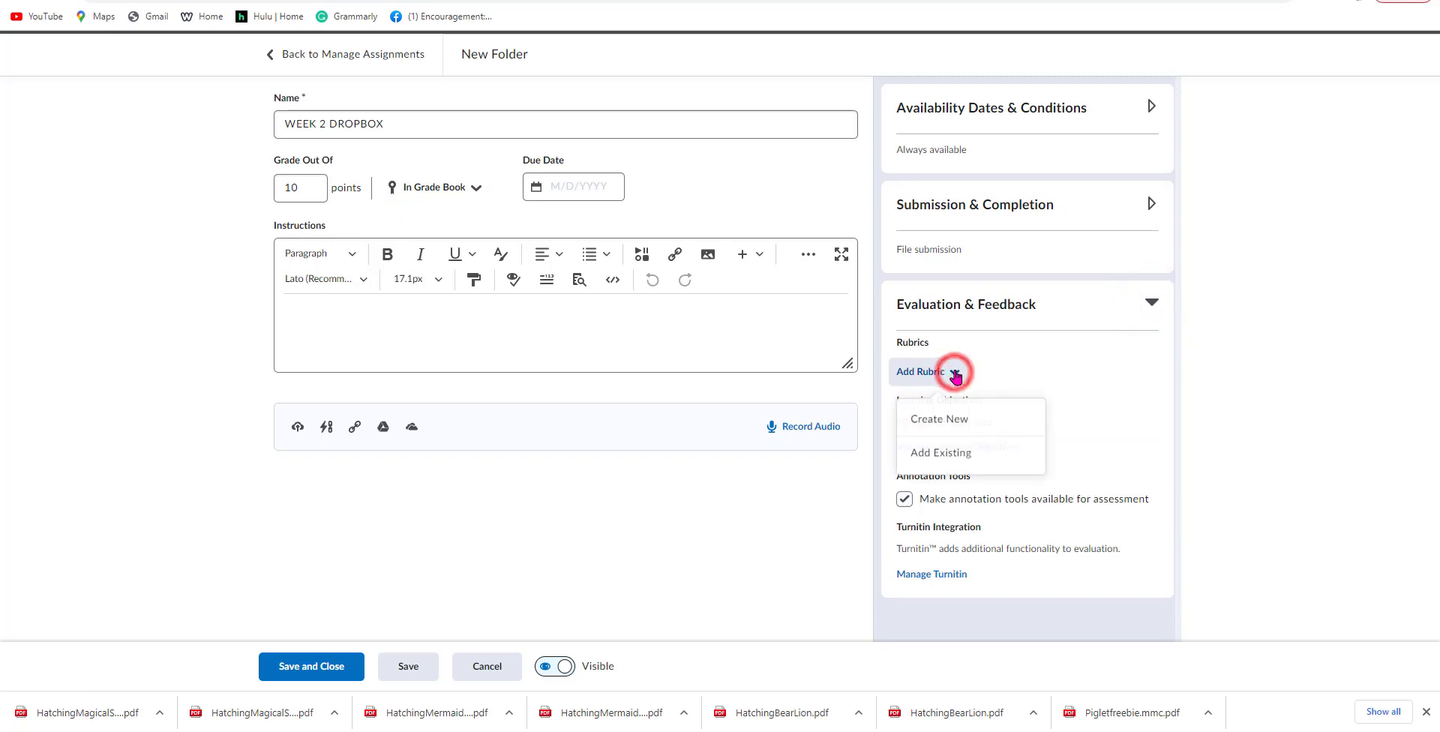
{"action": "left_click", "coordinate": [1020, 455]}
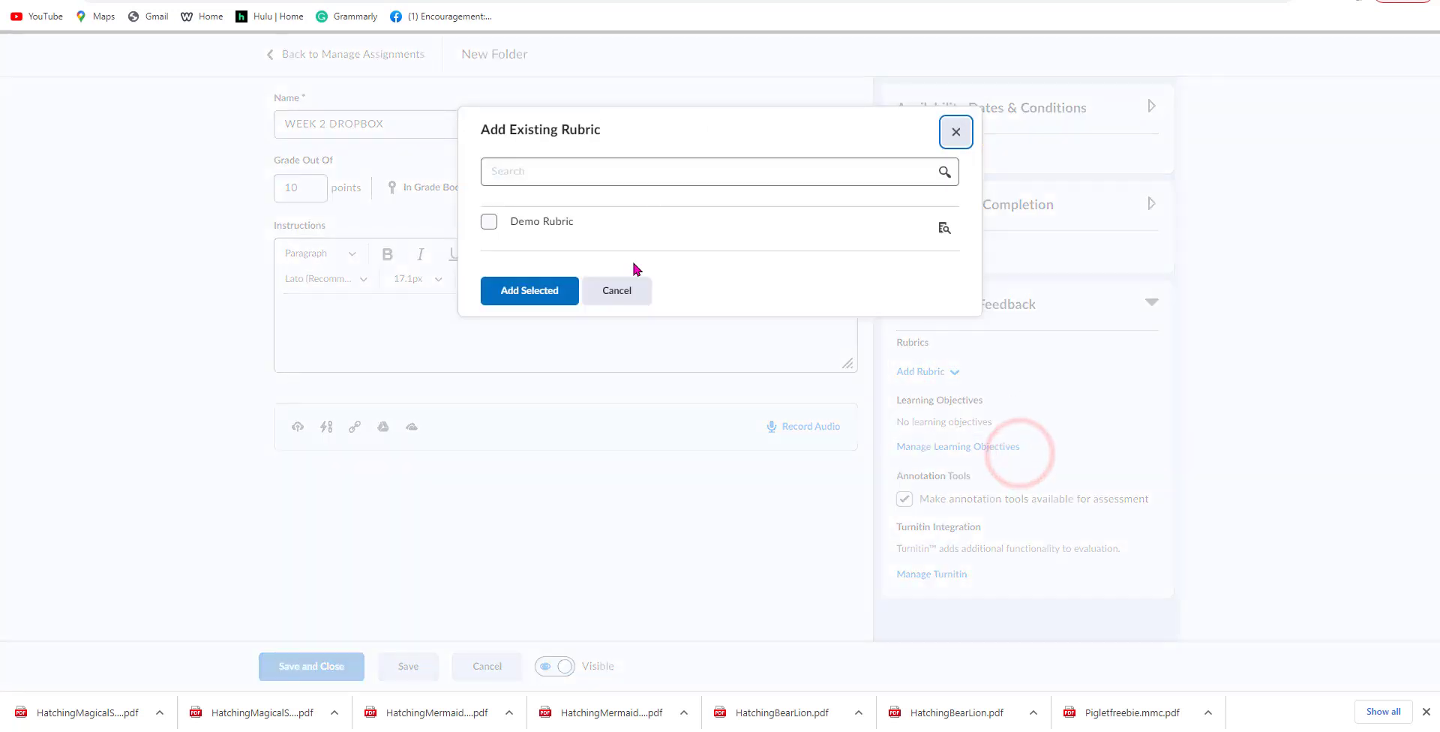
{"action": "left_click", "coordinate": [487, 223]}
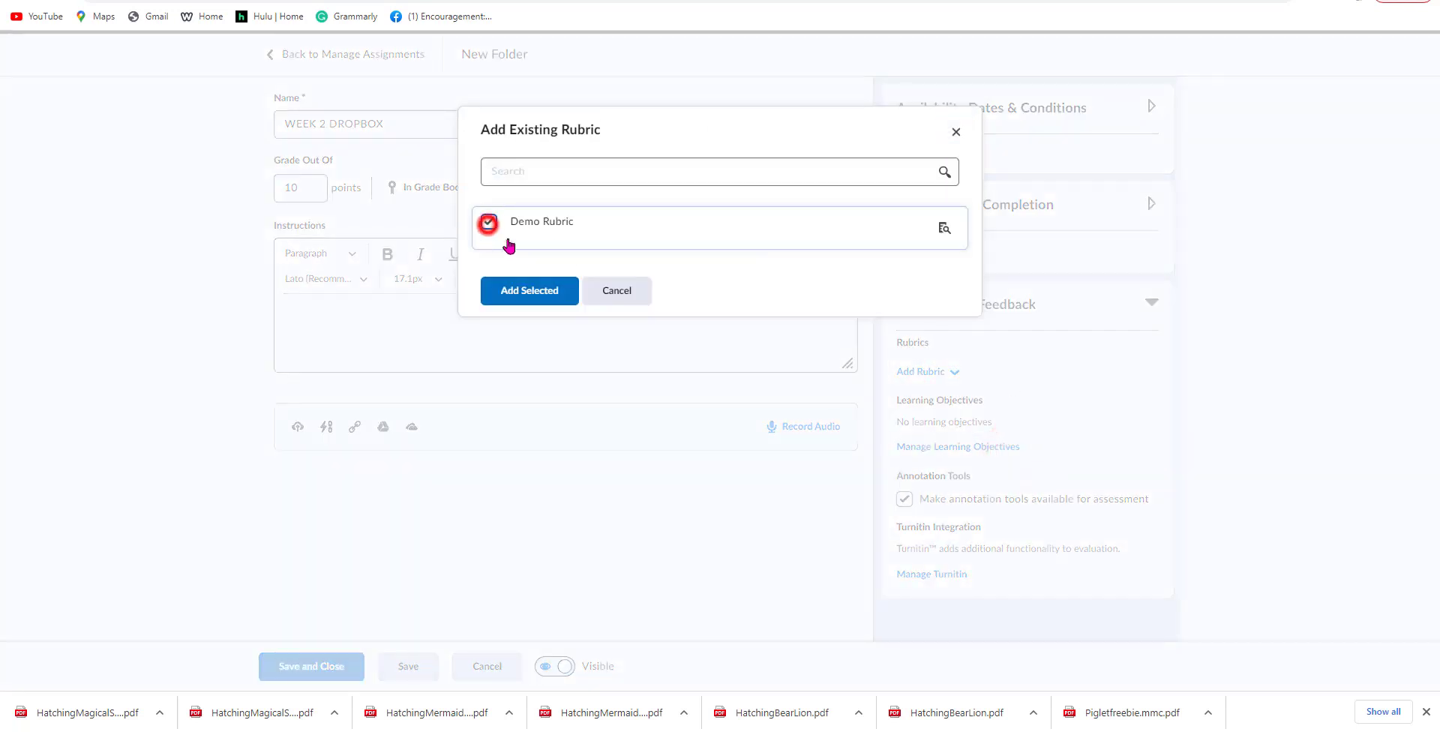
{"action": "left_click", "coordinate": [546, 292]}
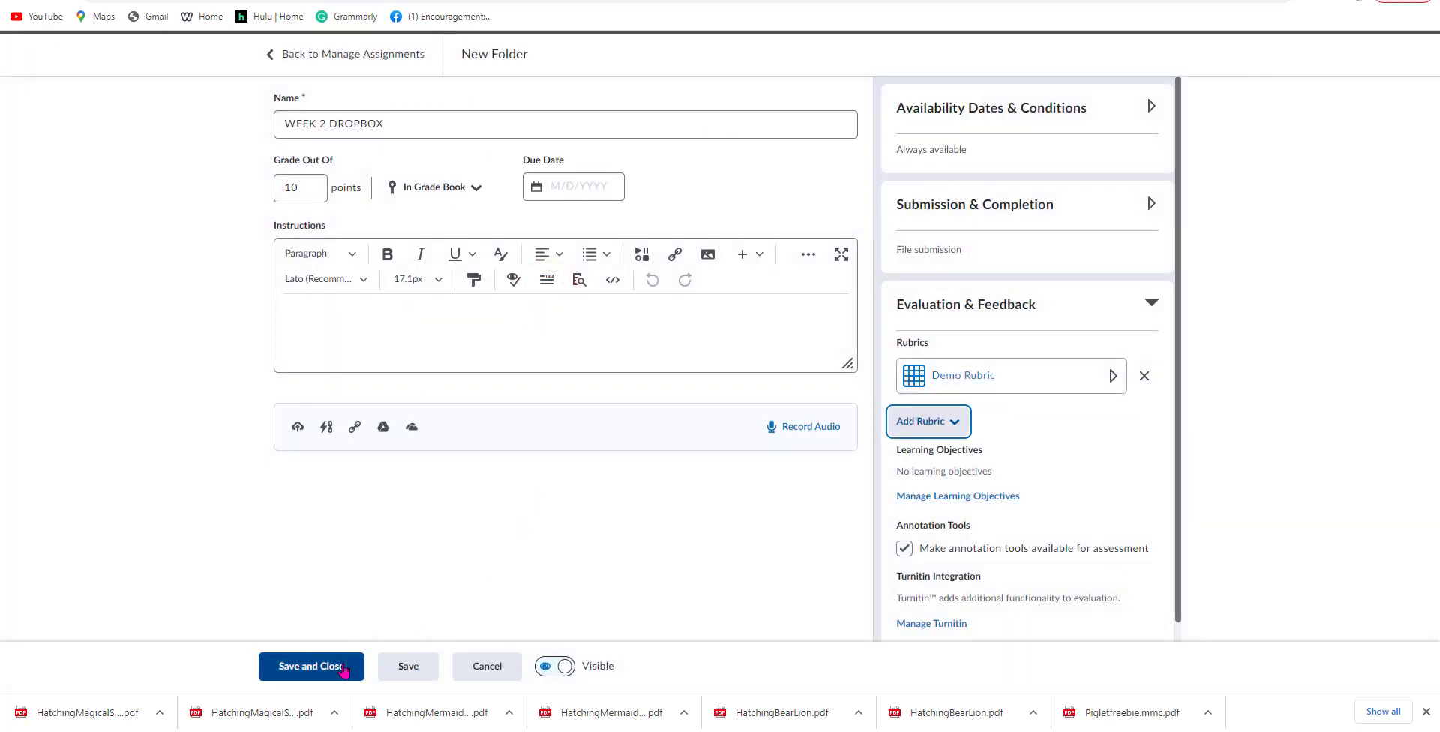
{"action": "left_click", "coordinate": [345, 667]}
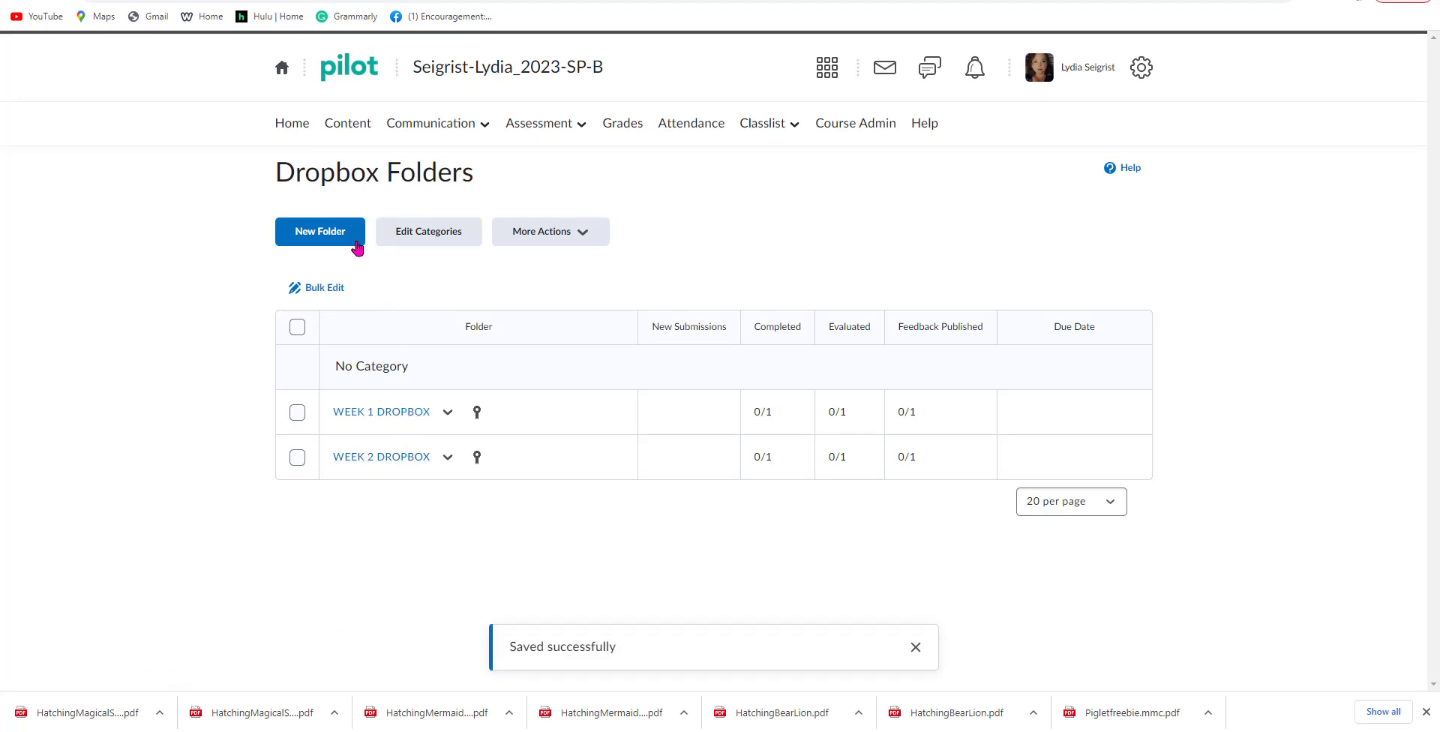
- Create folder WEEK 3 DROPBOX, graded in points with a grade book link
{"action": "left_click", "coordinate": [350, 234]}
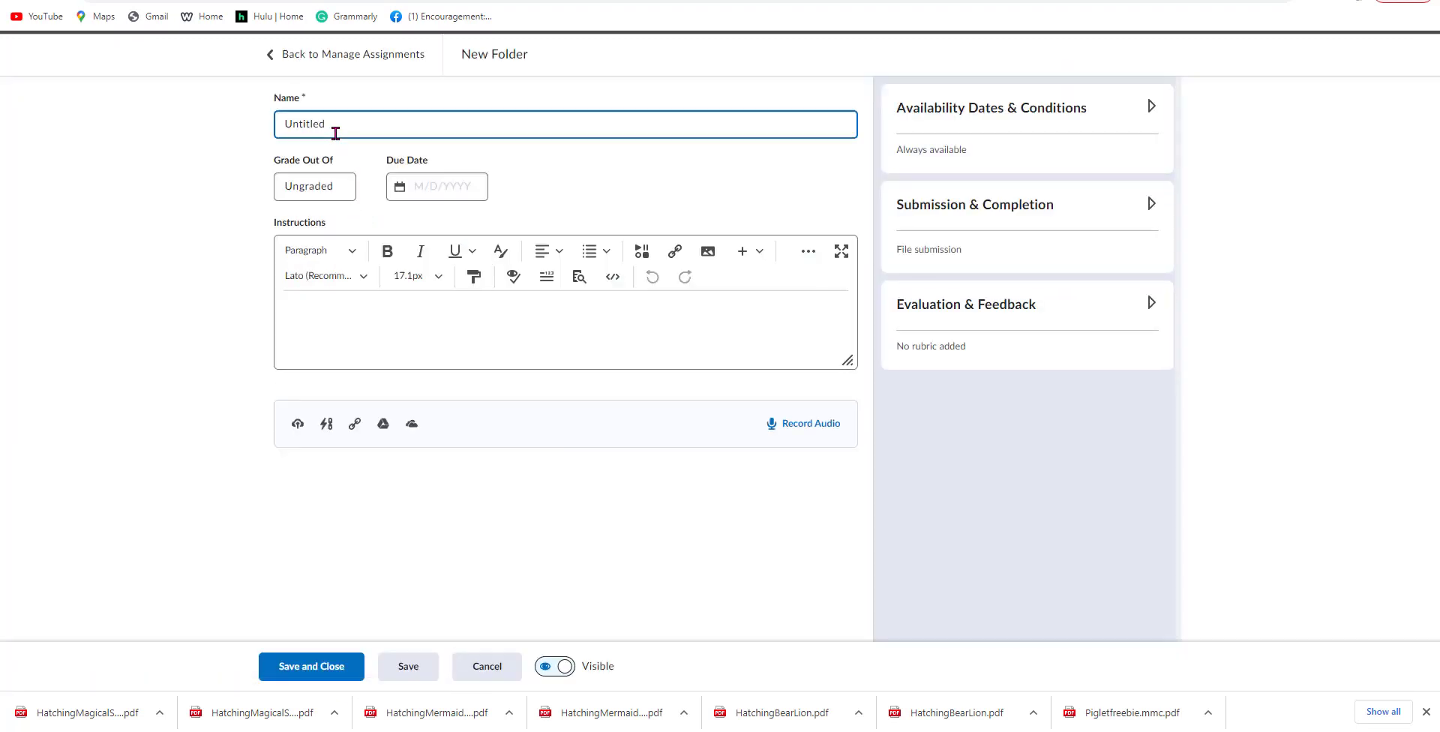
{"action": "left_click_drag", "start_coordinate": [335, 133], "coordinate": [257, 135]}
{"action": "type", "text": "WEEK 3 DROPBOX"}
{"action": "left_click", "coordinate": [318, 199]}
{"action": "left_click", "coordinate": [475, 188]}
{"action": "left_click", "coordinate": [488, 295]}
{"action": "key", "text": "Escape"}
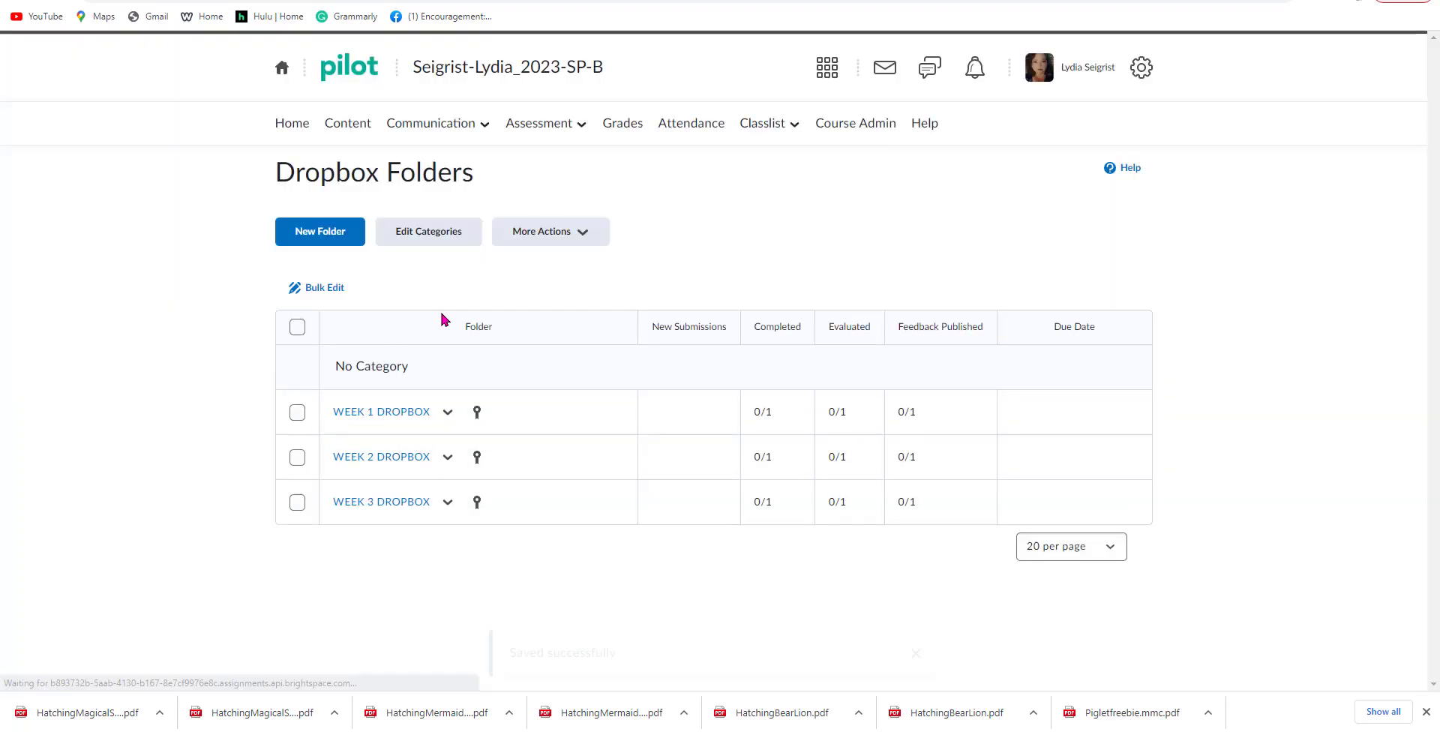
- Name the next folder WEEK 4 DROPBOX, graded in points and linked to an existing grade item
{"action": "left_click", "coordinate": [315, 231]}
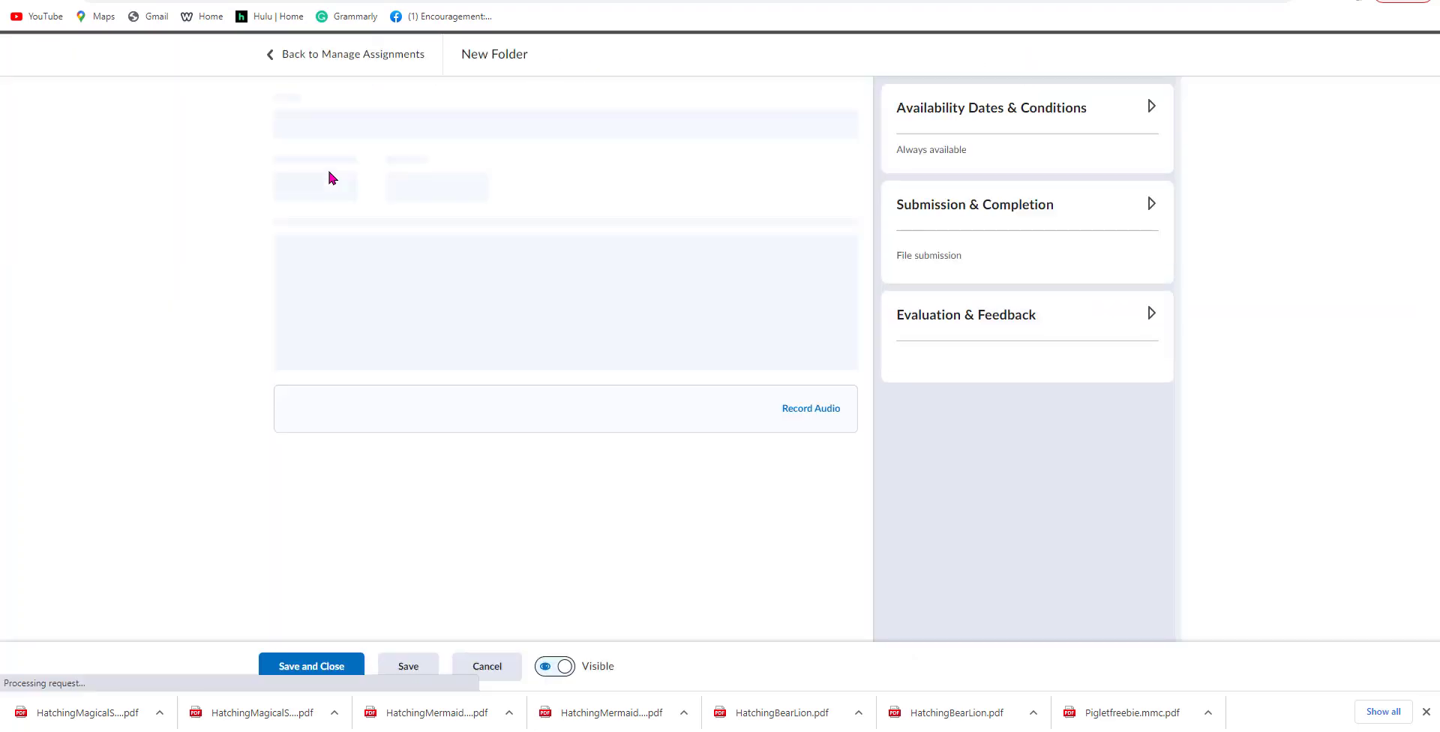
{"action": "type", "text": "WEEK 4 DROPBOX"}
{"action": "left_click", "coordinate": [315, 186]}
{"action": "left_click", "coordinate": [424, 188]}
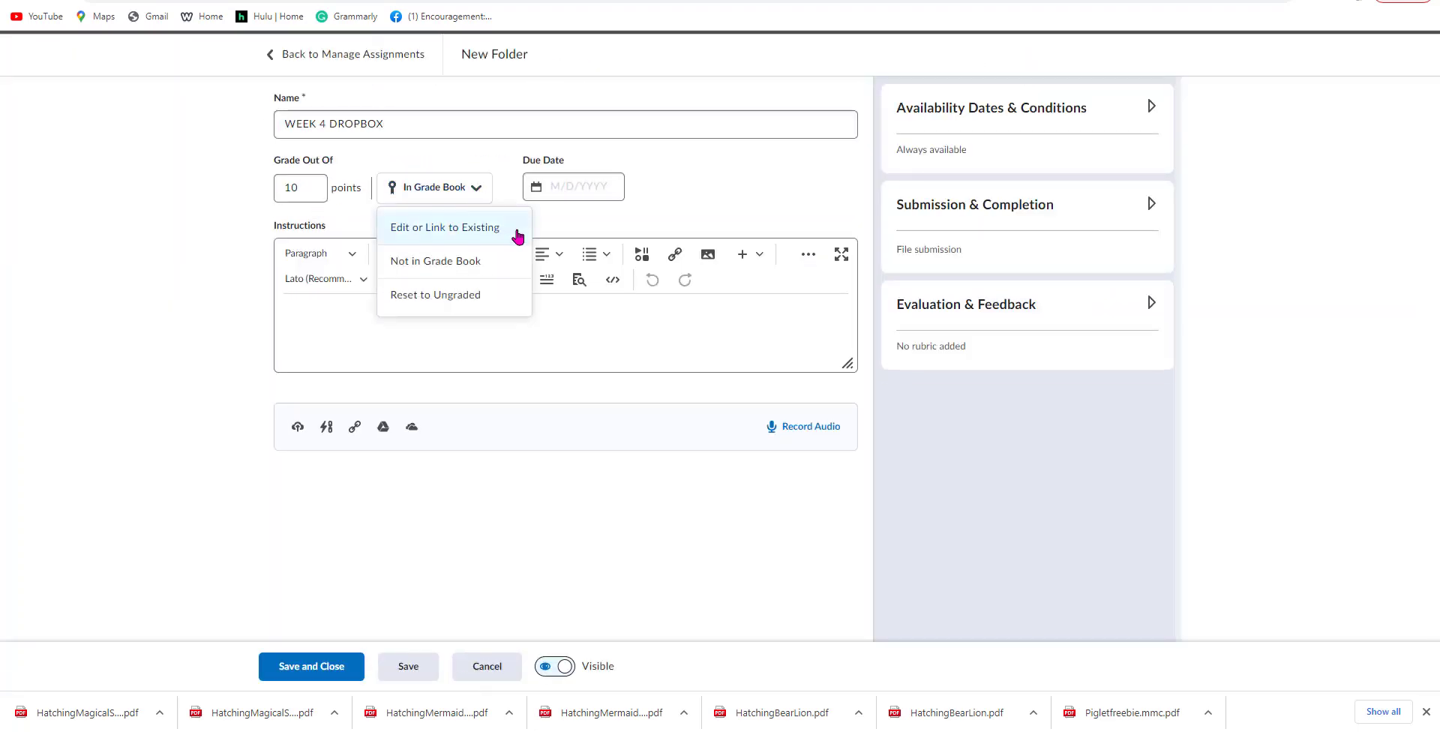
{"action": "left_click", "coordinate": [515, 231]}
{"action": "left_click", "coordinate": [679, 223]}
{"action": "left_click", "coordinate": [589, 337]}
- Attach the existing Demo Rubric to WEEK 4 DROPBOX and save the folder
{"action": "left_click", "coordinate": [507, 599]}
{"action": "left_click", "coordinate": [1151, 303]}
{"action": "left_click", "coordinate": [921, 367]}
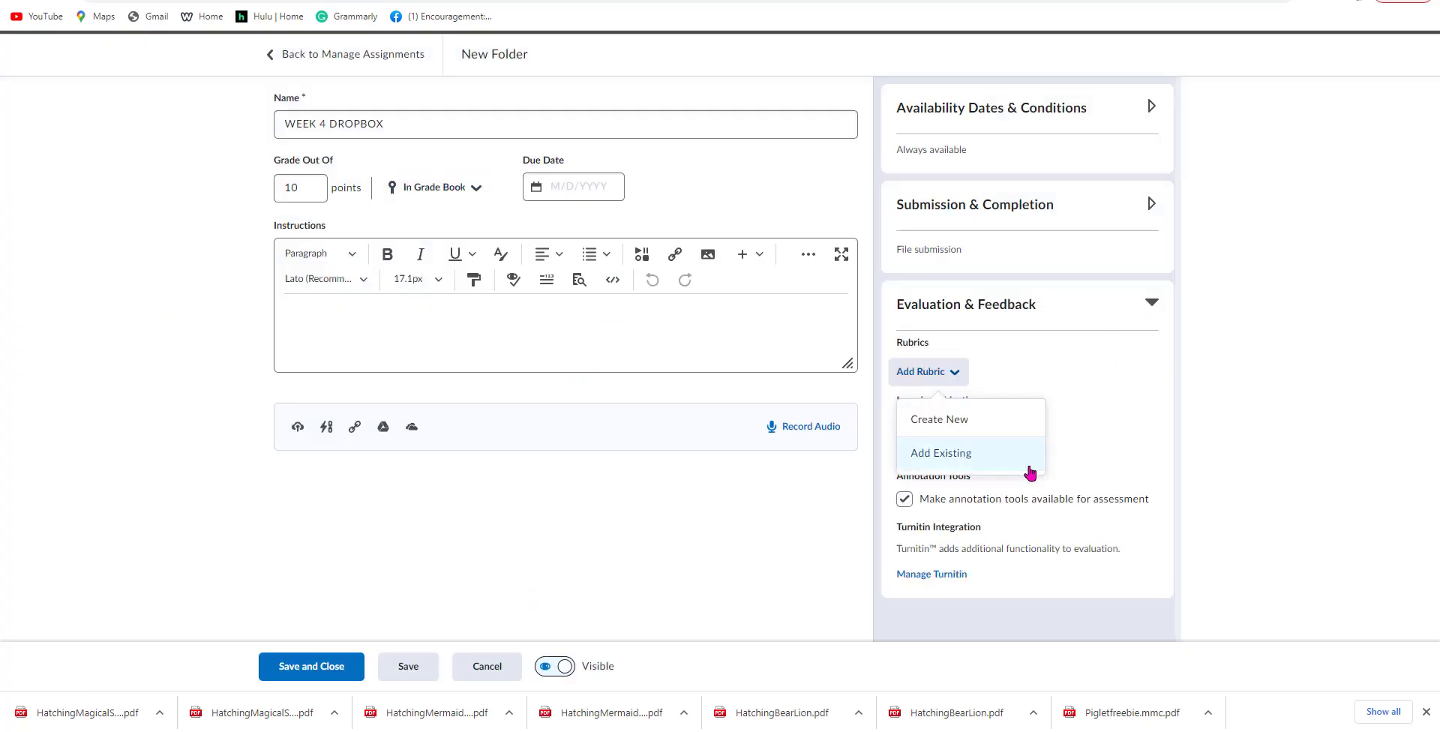
{"action": "left_click", "coordinate": [968, 453]}
{"action": "left_click", "coordinate": [488, 222]}
{"action": "left_click", "coordinate": [540, 291]}
{"action": "left_click", "coordinate": [349, 664]}
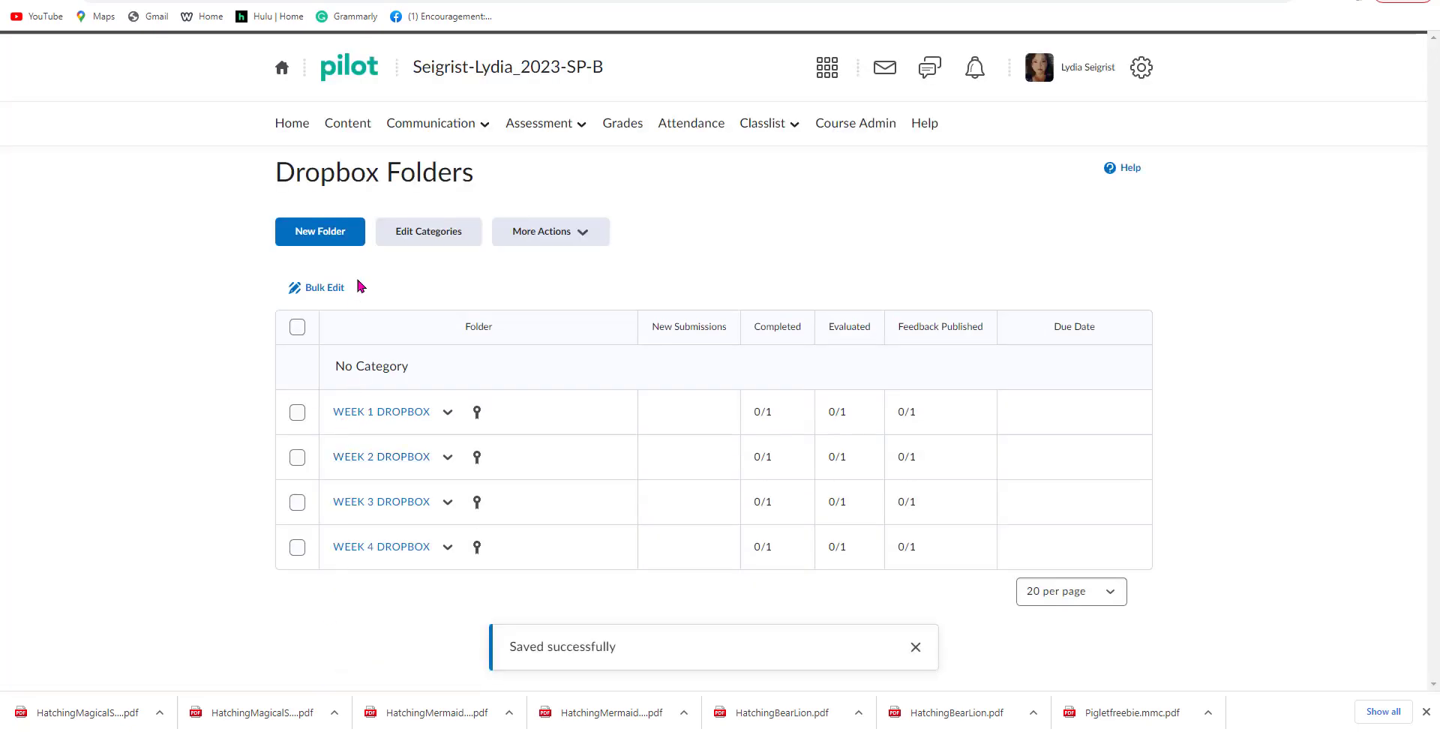
- Create folder WEEK 5 DROPBOX out of 10 points, linked to the Week 5 Dropbox grade item
{"action": "left_click", "coordinate": [350, 237]}
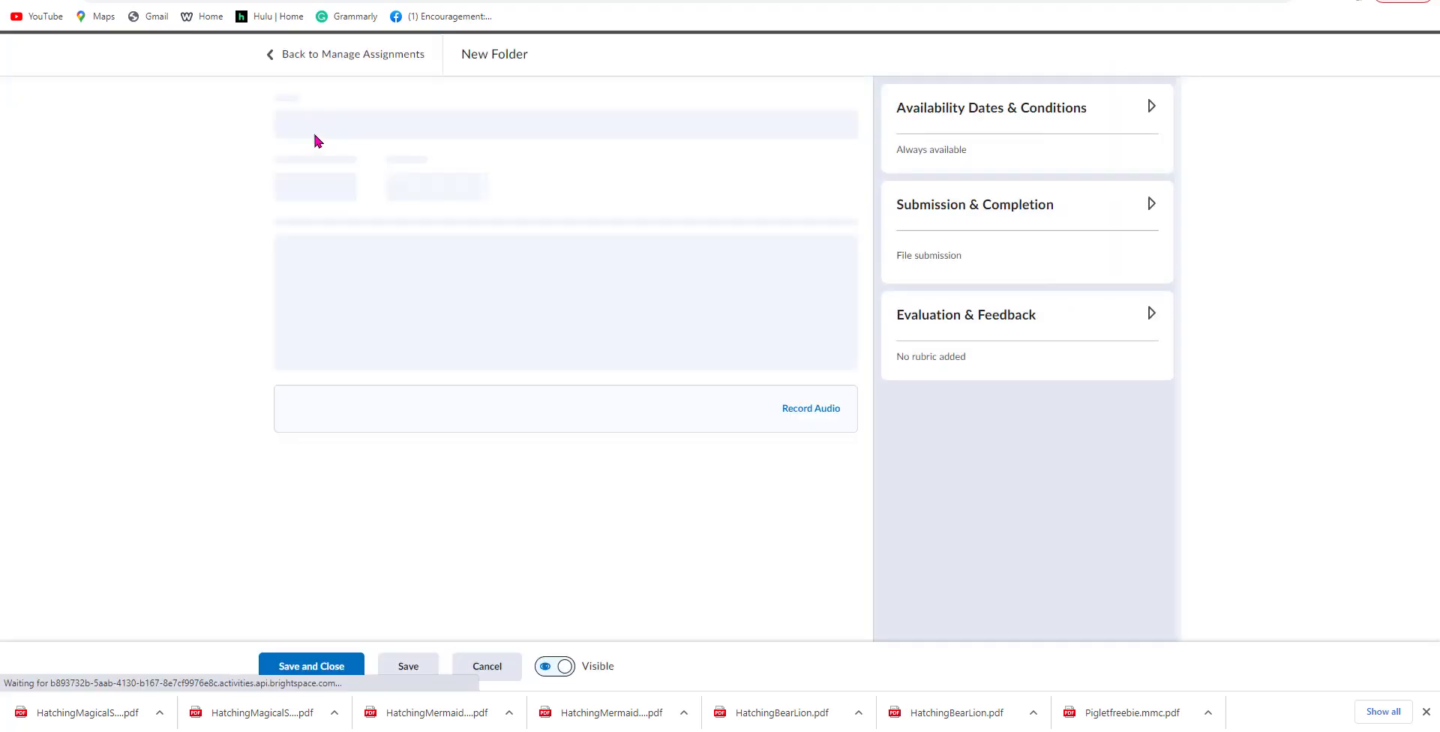
{"action": "left_click_drag", "start_coordinate": [324, 128], "coordinate": [268, 124]}
{"action": "type", "text": "WEEK 5 DROPBOX"}
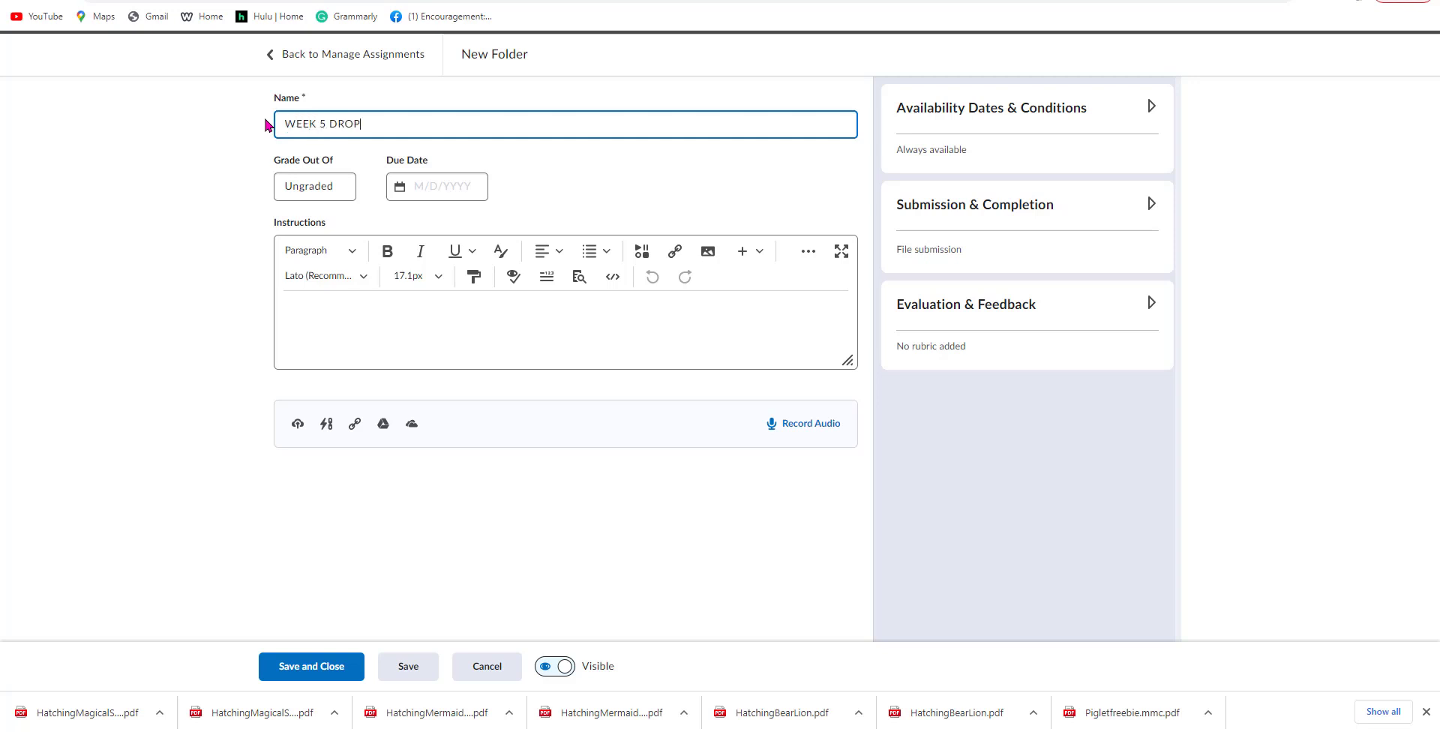
{"action": "left_click", "coordinate": [308, 186]}
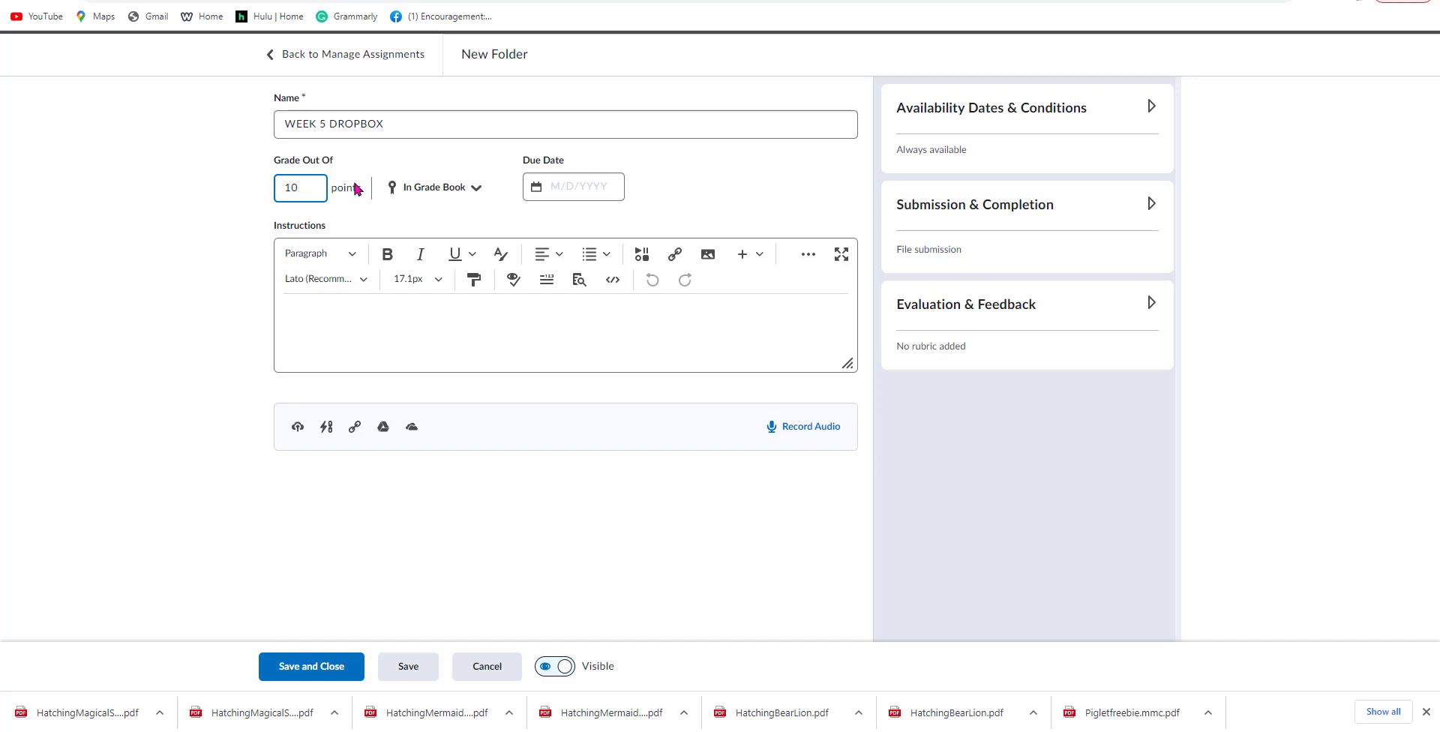
{"action": "left_click", "coordinate": [477, 192]}
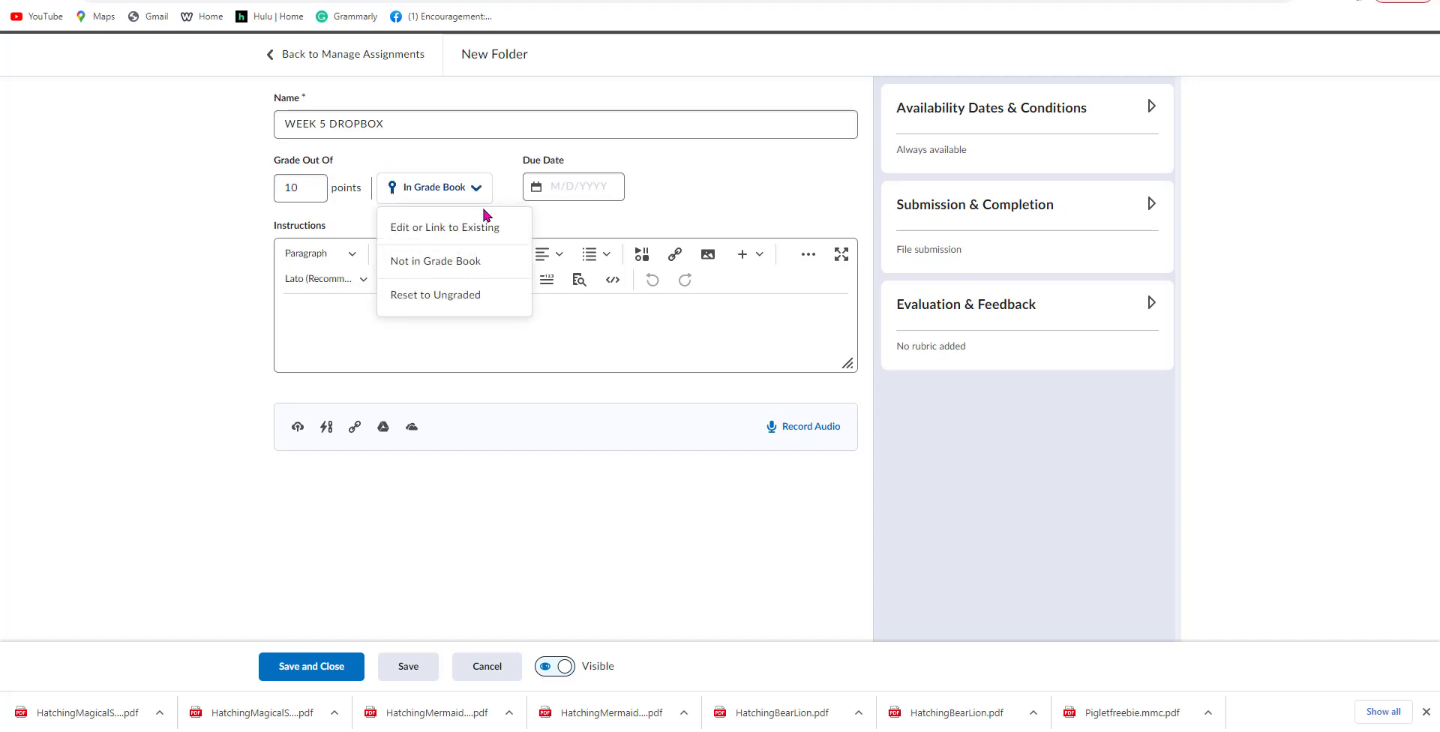
{"action": "left_click", "coordinate": [525, 231]}
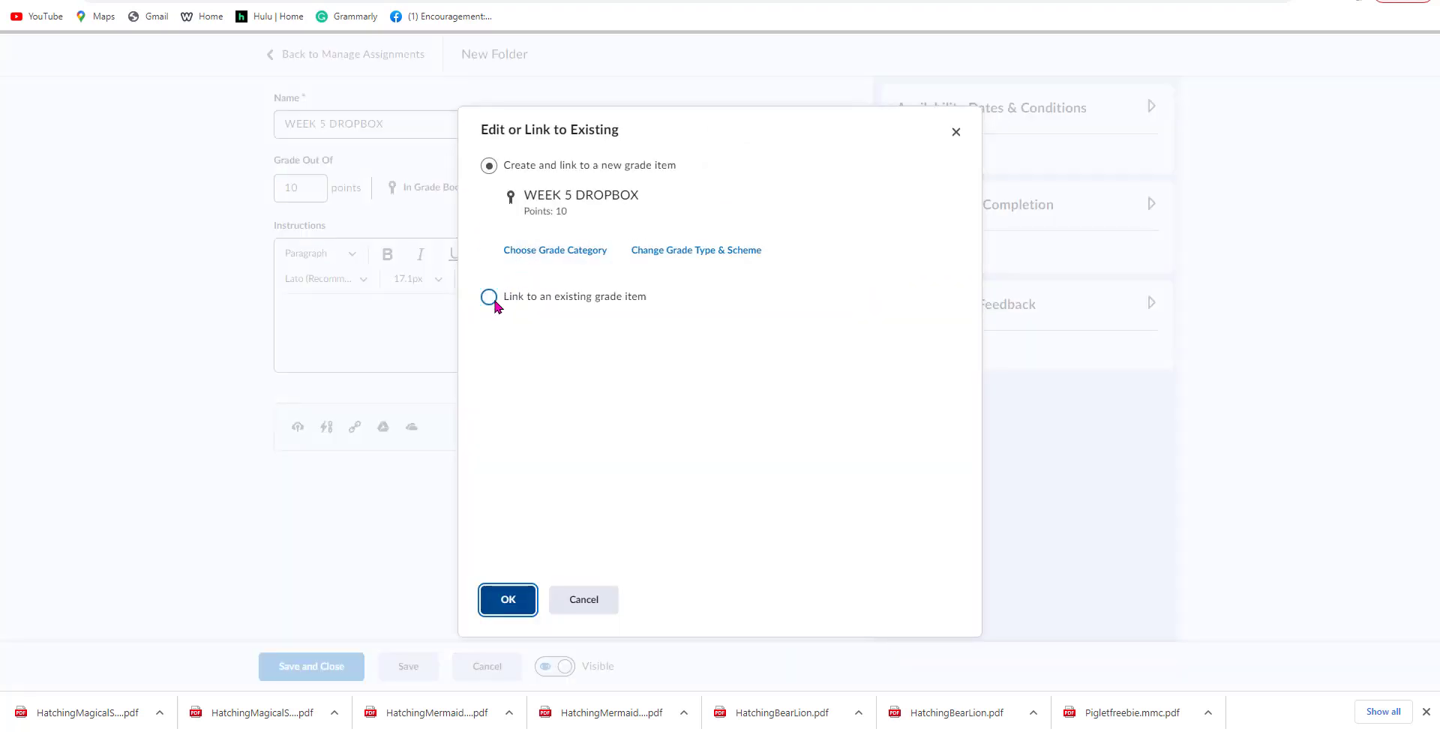
{"action": "left_click", "coordinate": [490, 297]}
{"action": "left_click", "coordinate": [679, 225]}
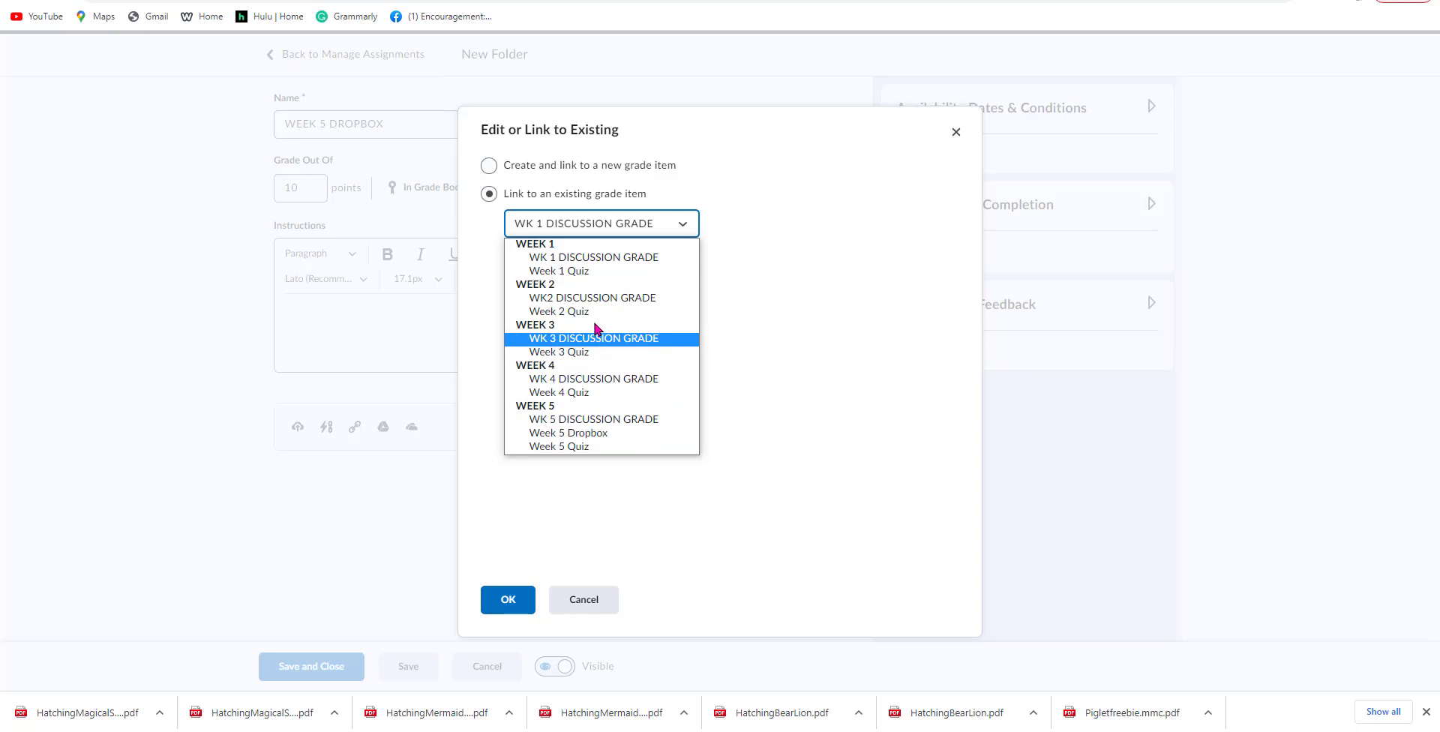
{"action": "left_click", "coordinate": [621, 435]}
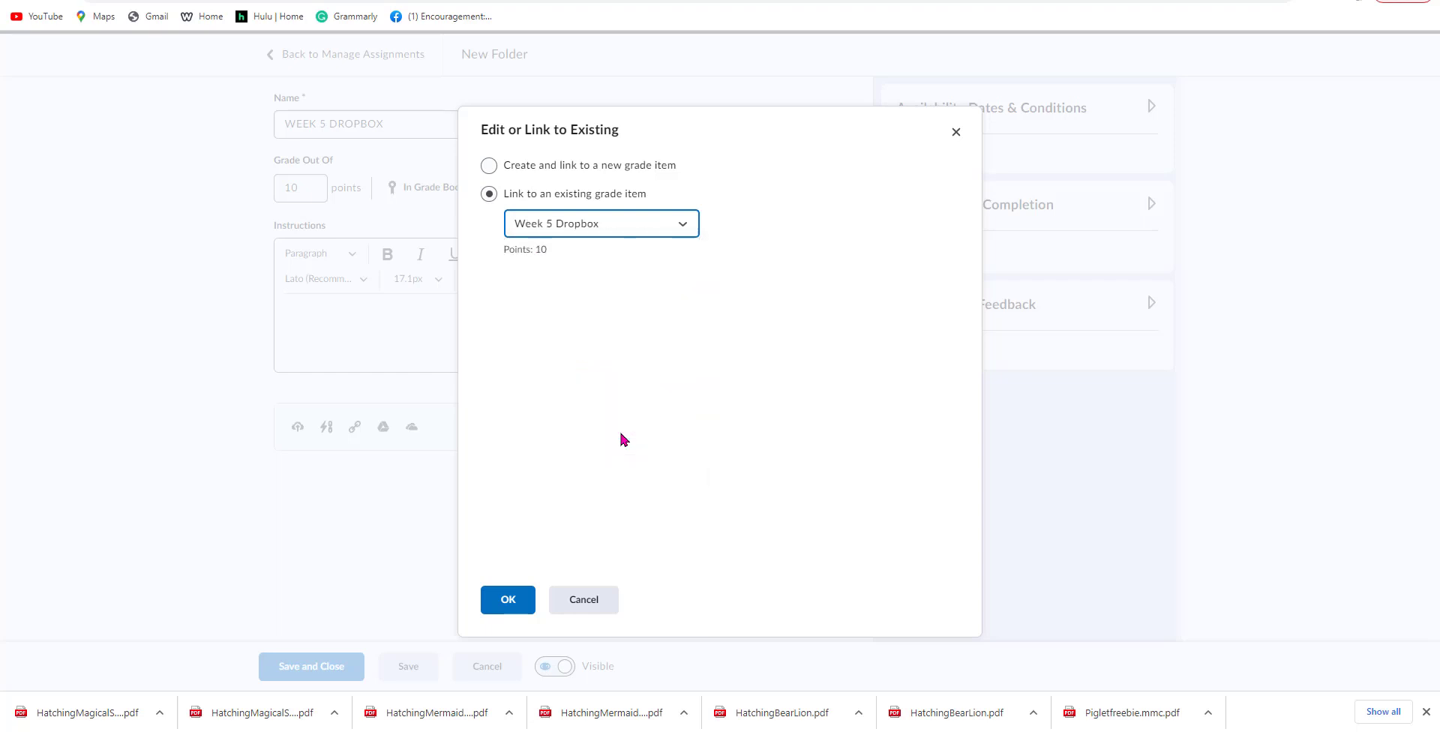
{"action": "left_click", "coordinate": [528, 600]}
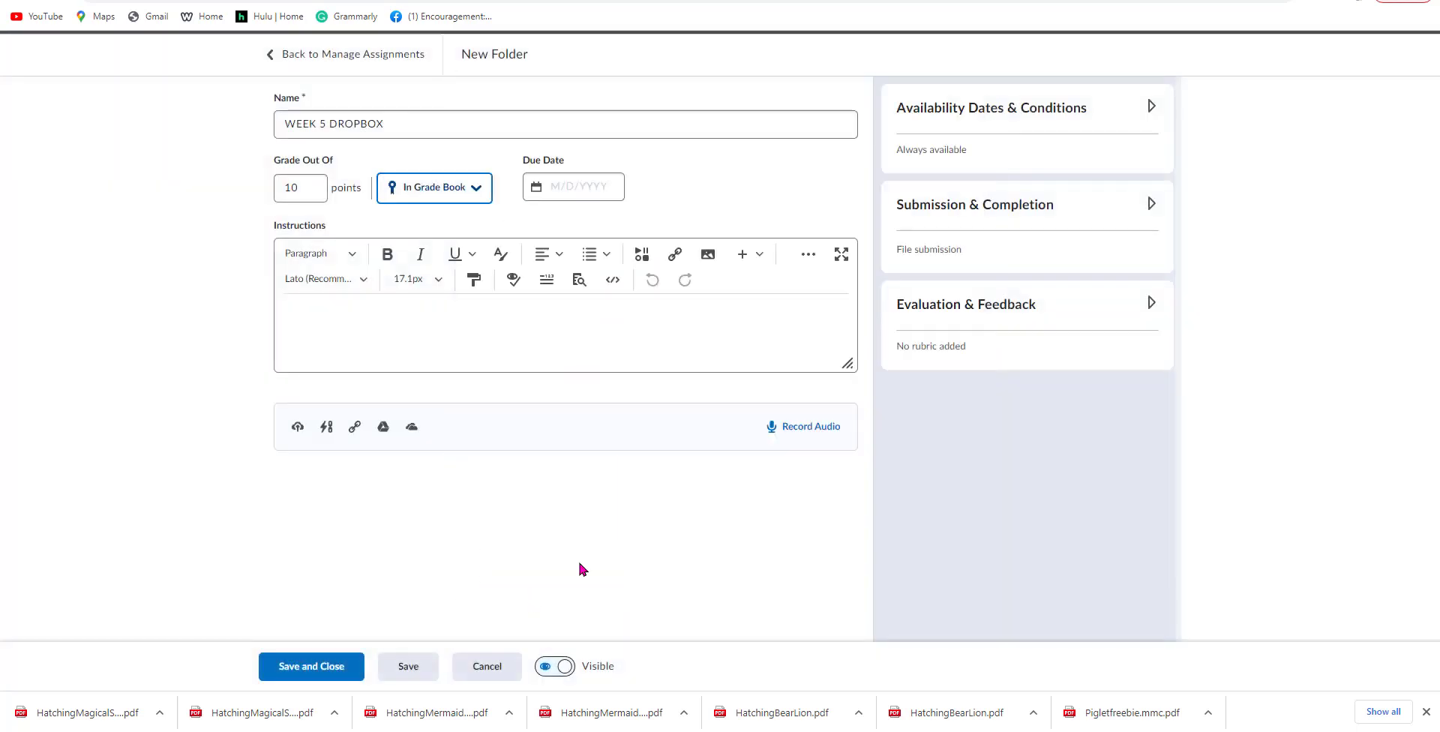
- Attach the existing Demo Rubric to WEEK 5 DROPBOX and save the folder
{"action": "left_click", "coordinate": [1151, 303]}
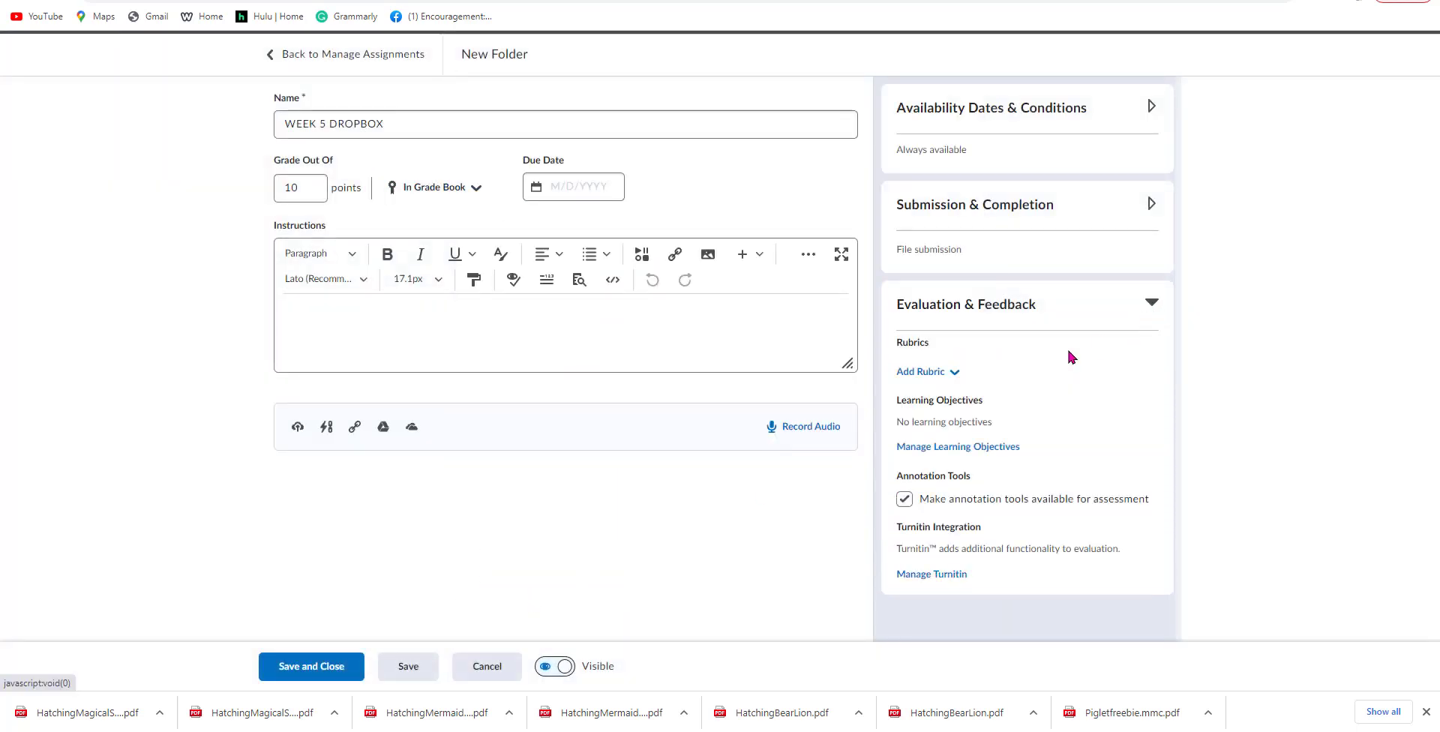
{"action": "left_click", "coordinate": [961, 379]}
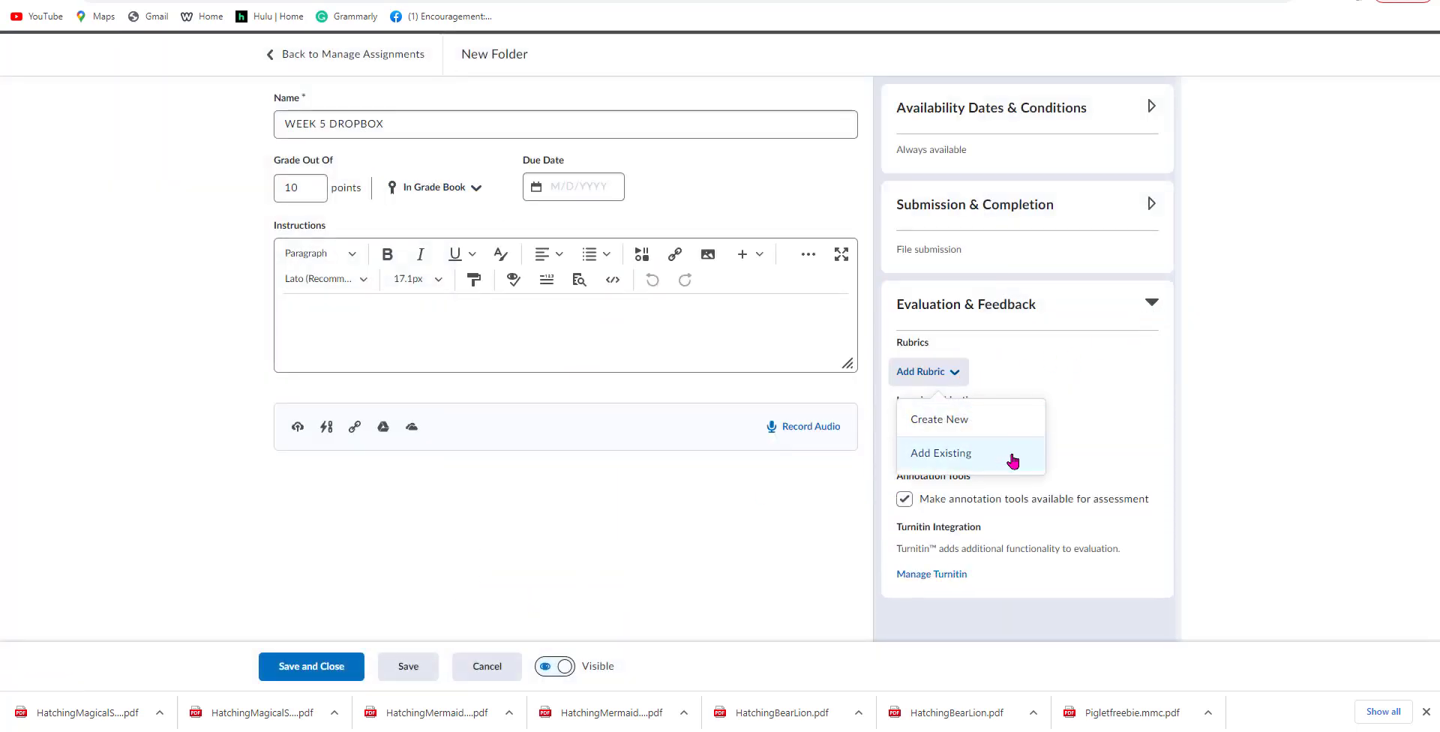
{"action": "left_click", "coordinate": [926, 454]}
{"action": "left_click", "coordinate": [488, 221]}
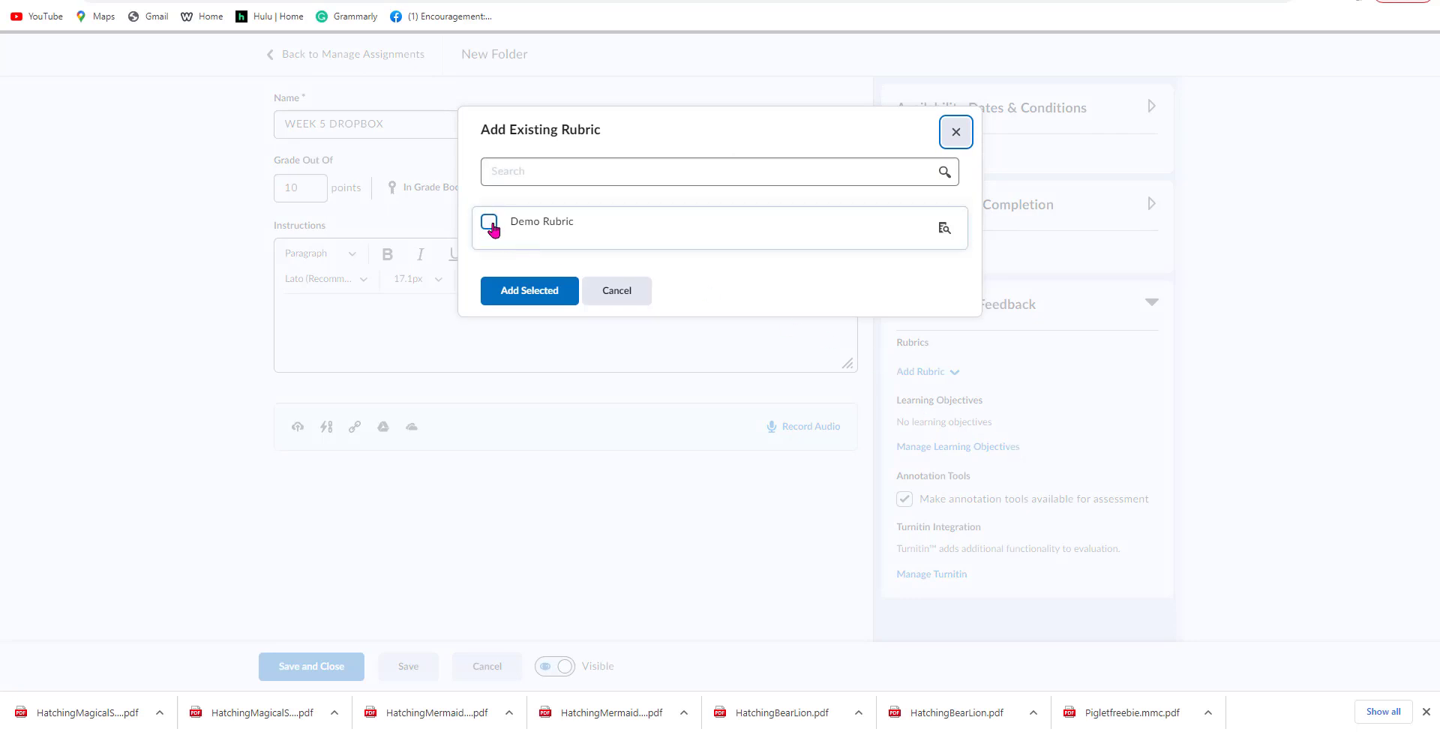
{"action": "left_click", "coordinate": [513, 291]}
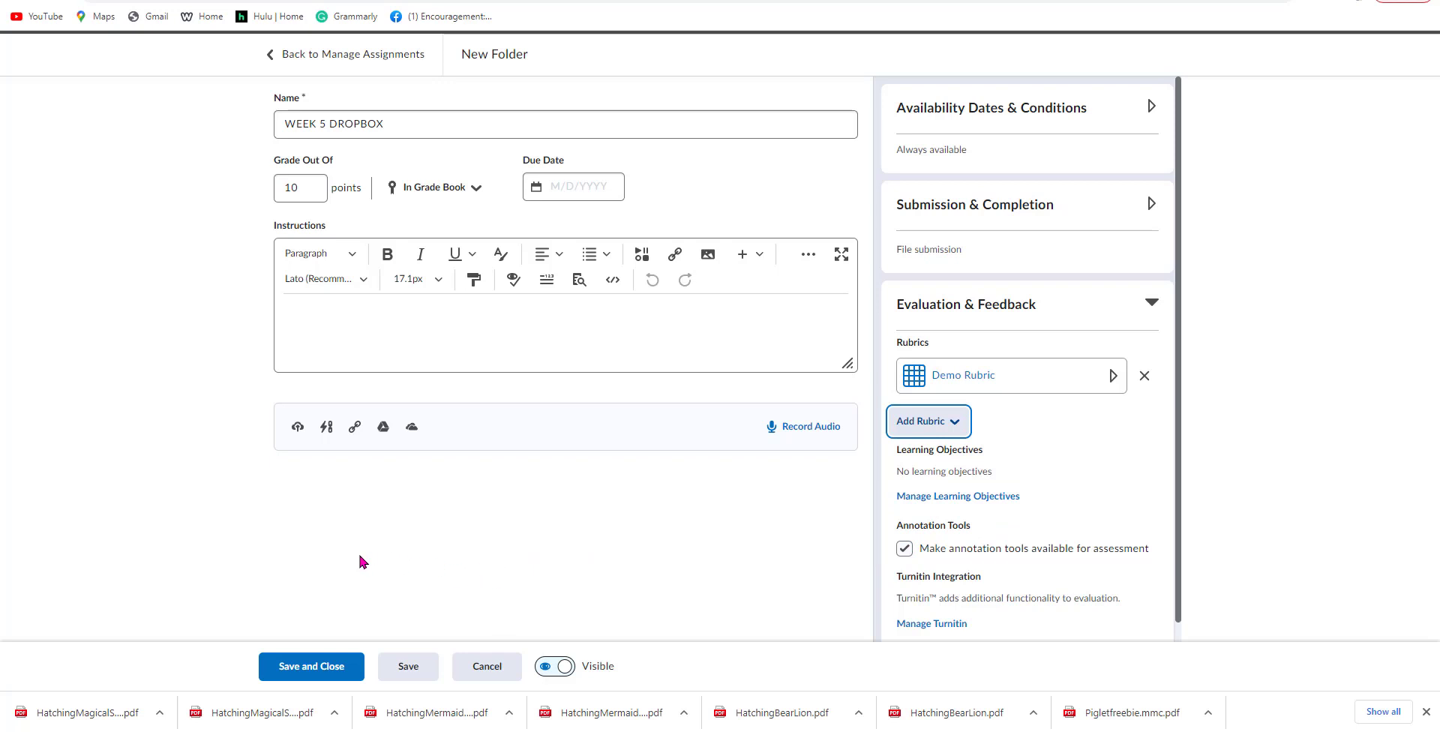
{"action": "left_click", "coordinate": [303, 669]}
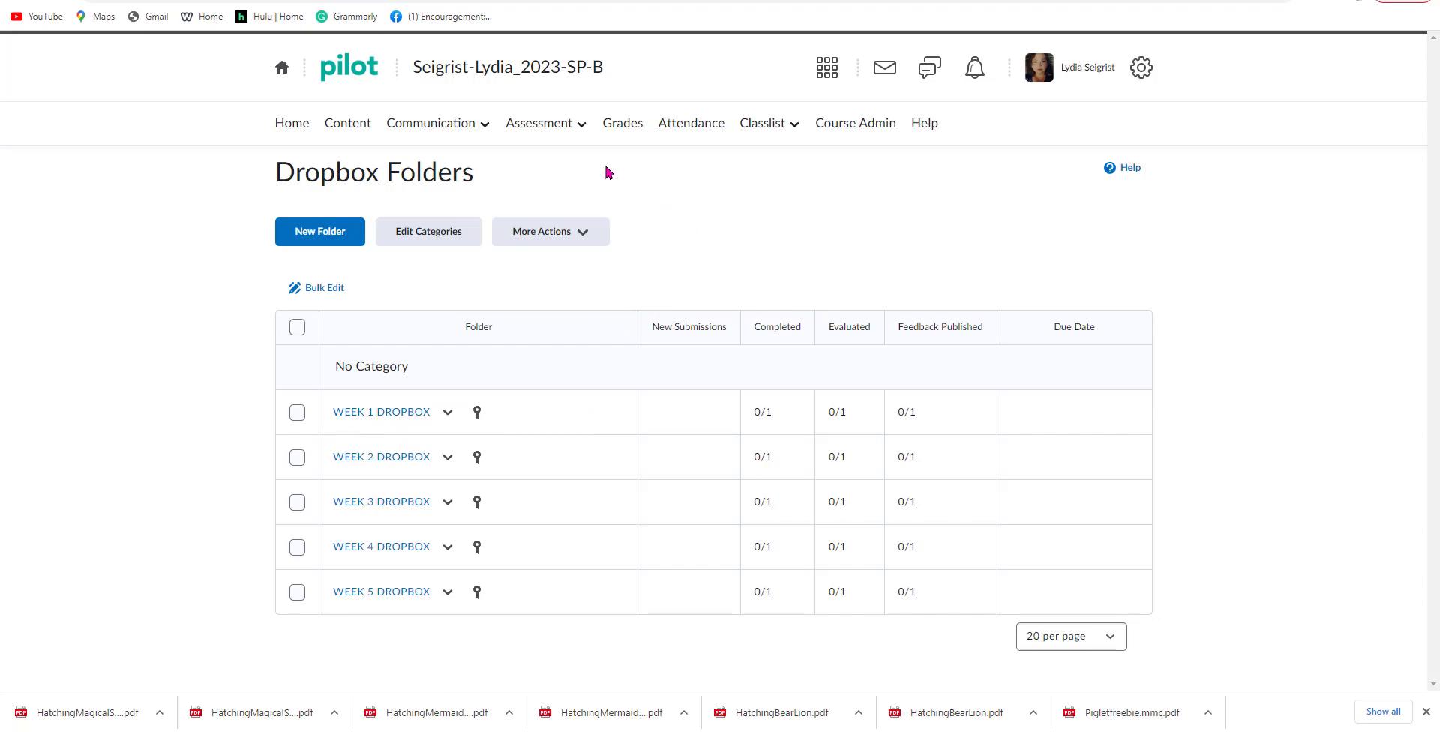
- Create a new quiz from Quizzes & Exams and replace 'Untitled' with 'WEEK 1 QUIZ'
{"action": "left_click", "coordinate": [582, 125]}
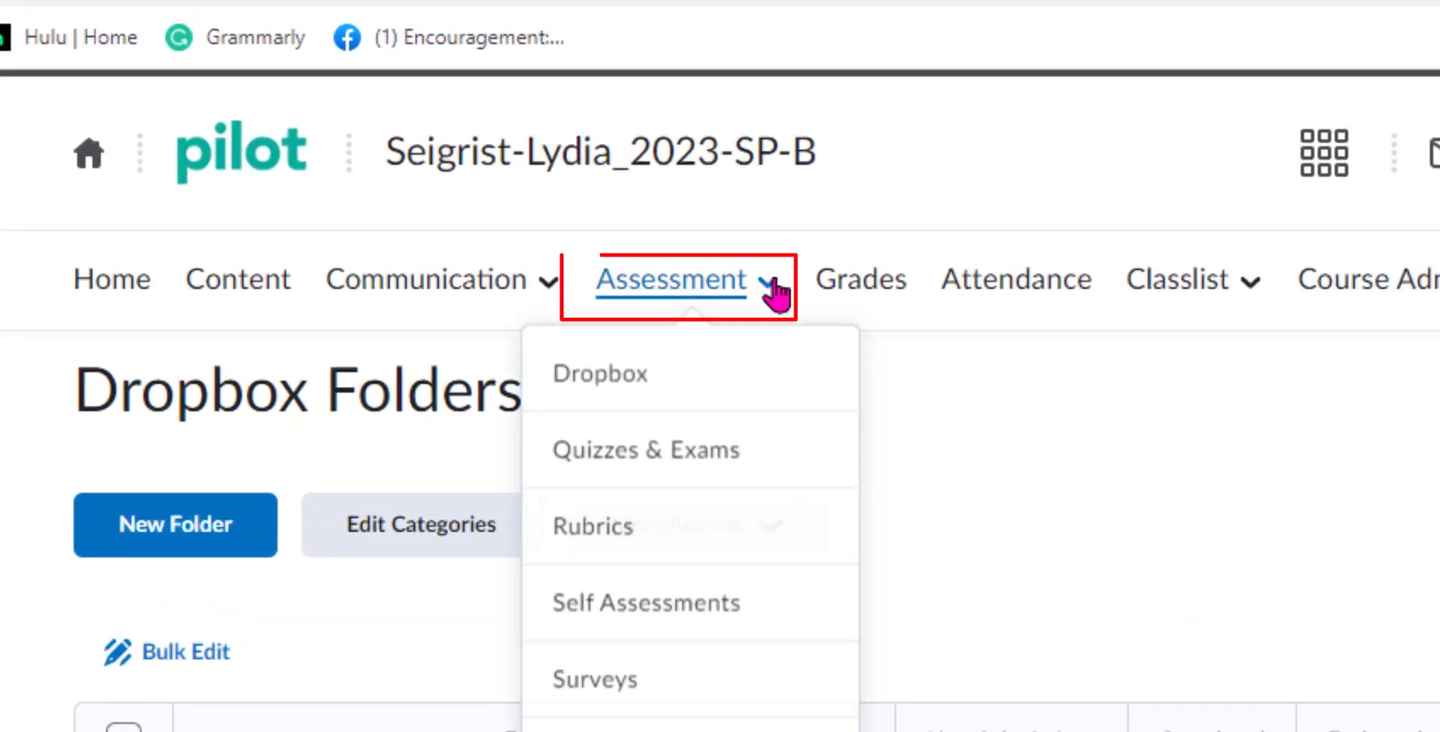
{"action": "left_click", "coordinate": [802, 449]}
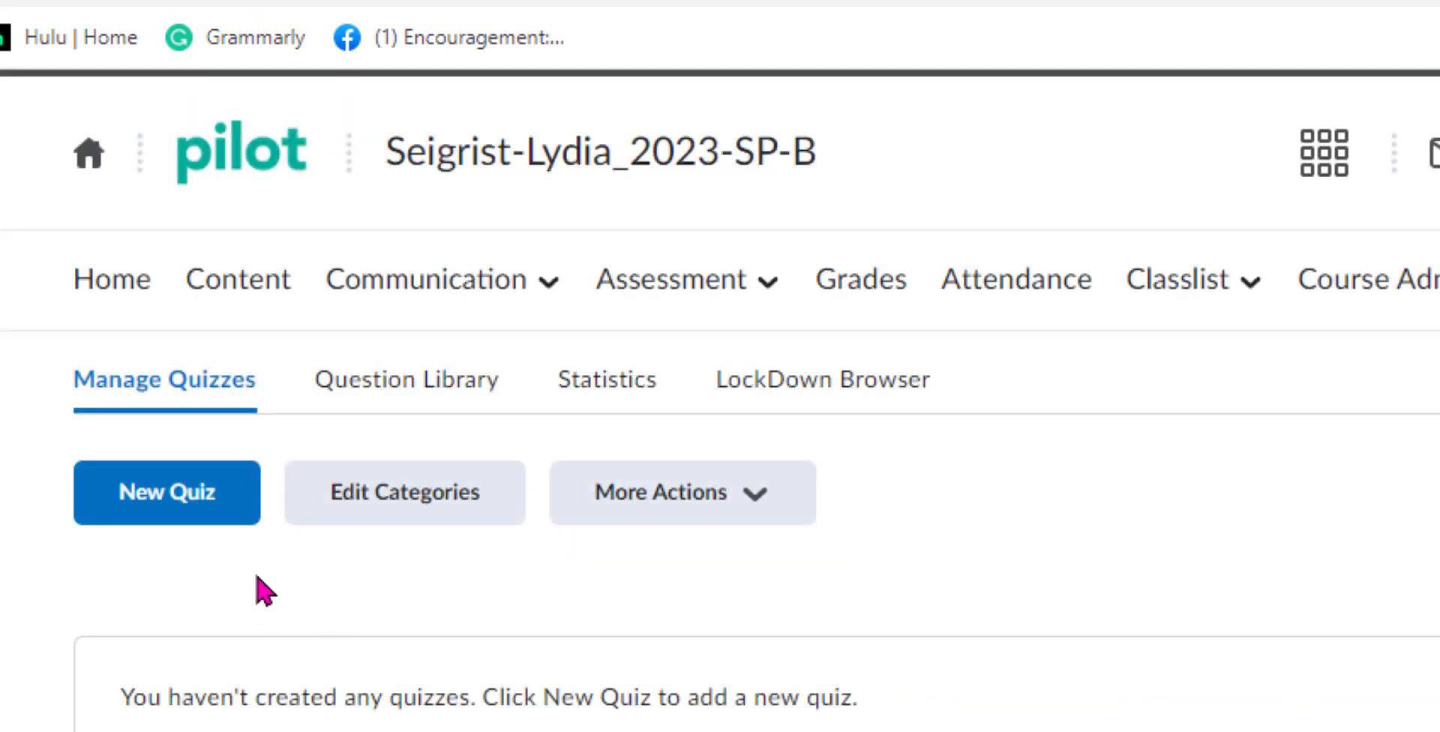
{"action": "left_click", "coordinate": [203, 513]}
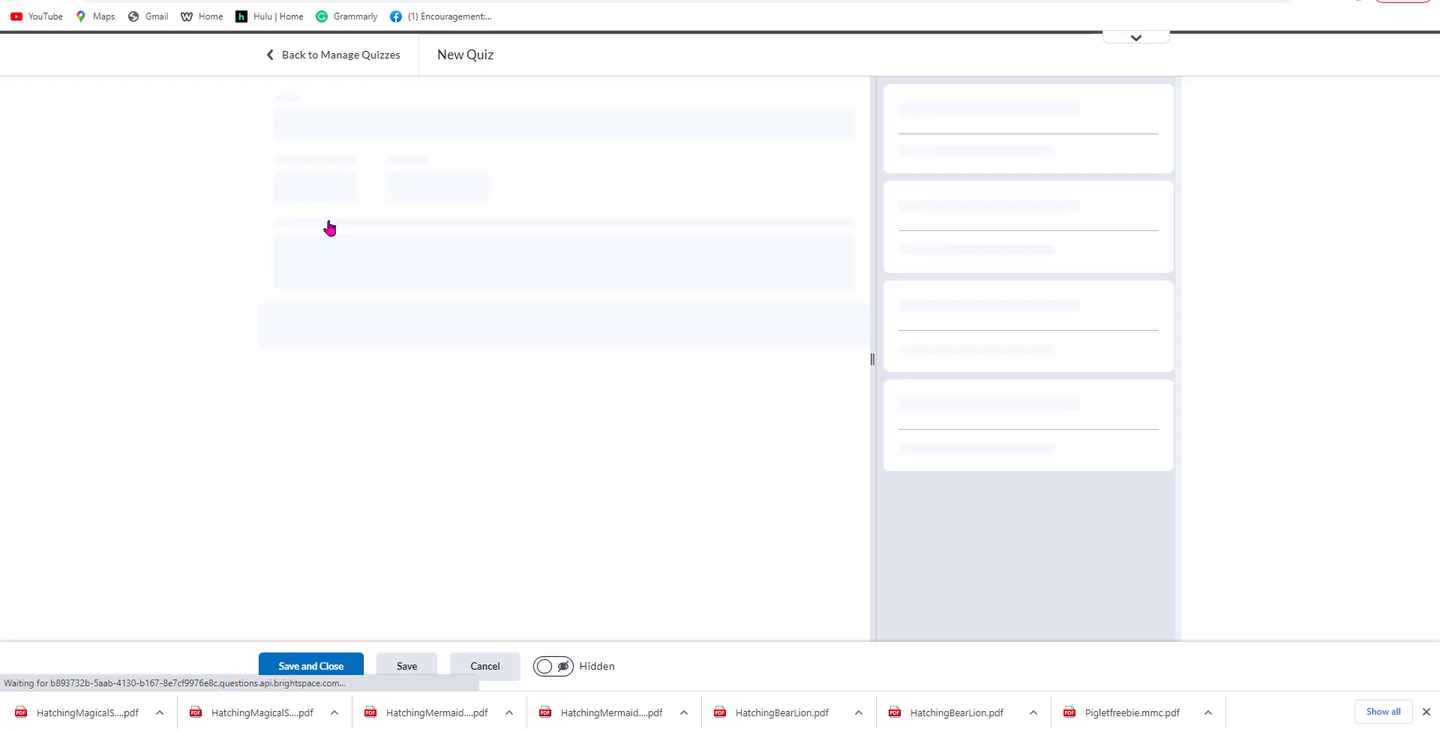
{"action": "left_click_drag", "start_coordinate": [339, 129], "coordinate": [280, 147]}
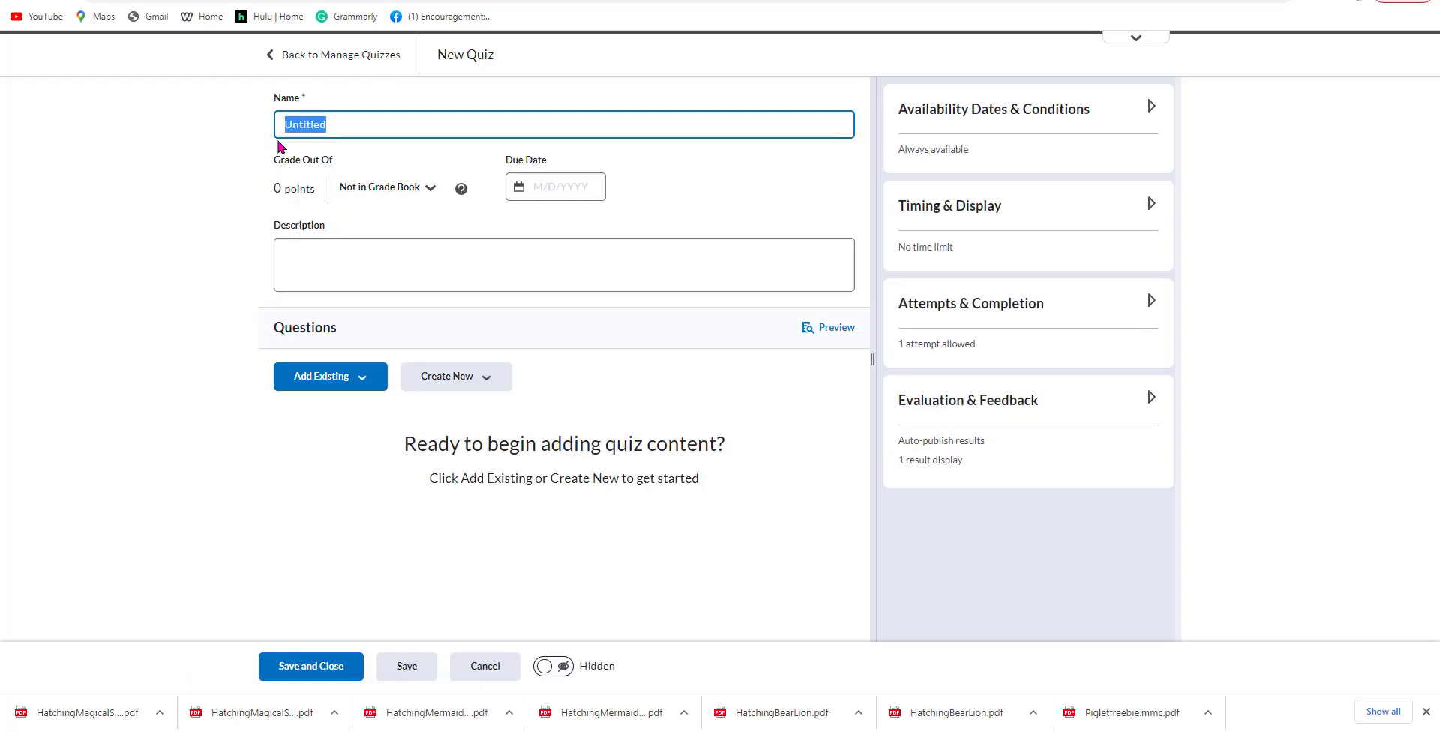
{"action": "type", "text": "WEEK 1 QUIZ"}
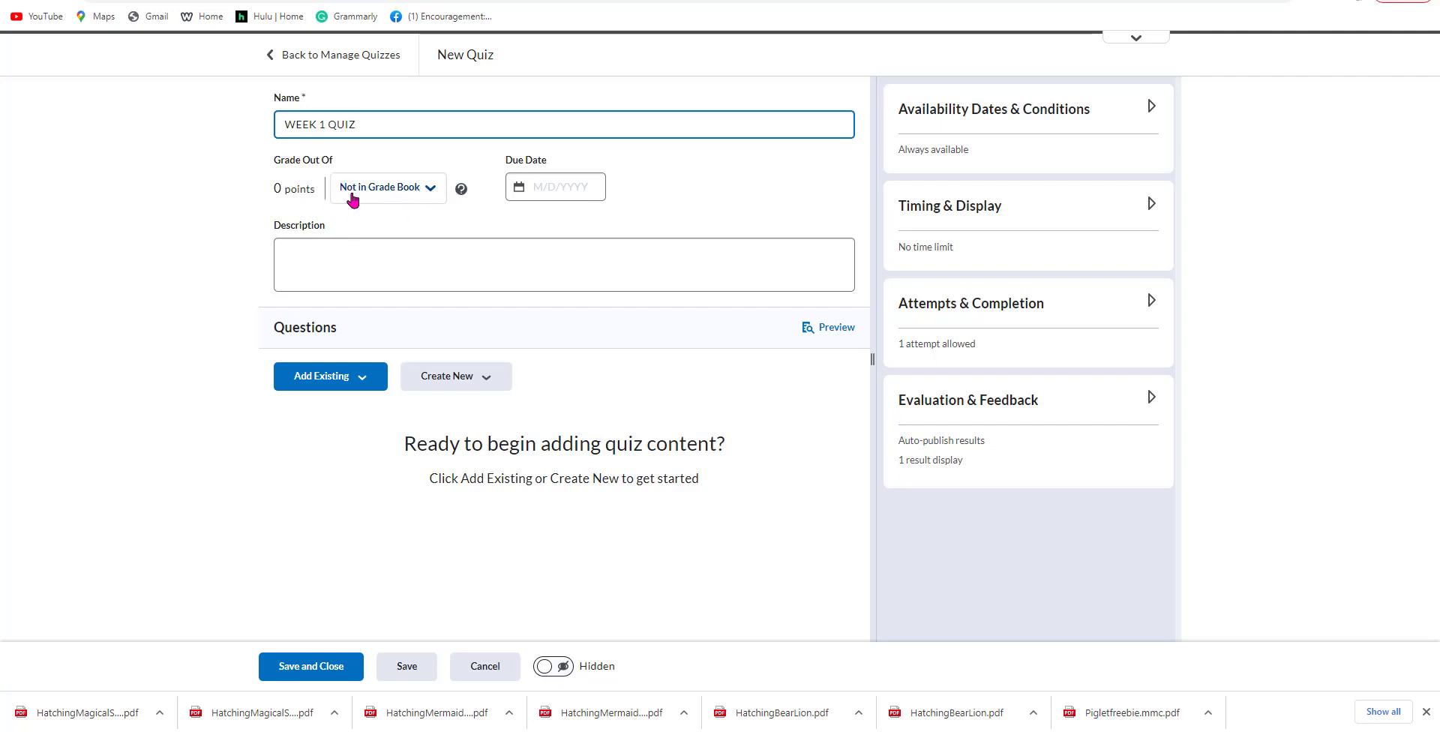
- Link WEEK 1 QUIZ to the existing Week 1 Quiz grade item, graded out of 20 points
{"action": "left_click", "coordinate": [431, 191]}
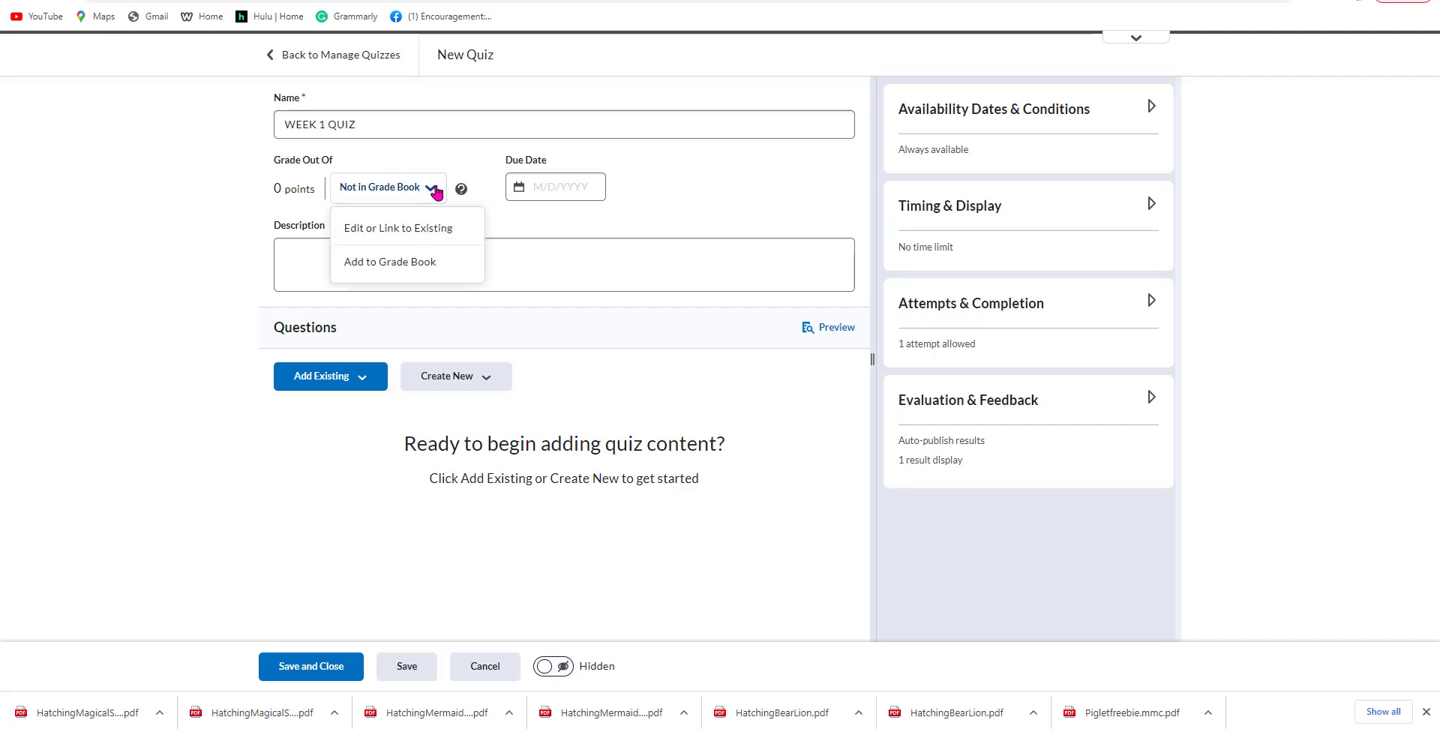
{"action": "left_click", "coordinate": [471, 235]}
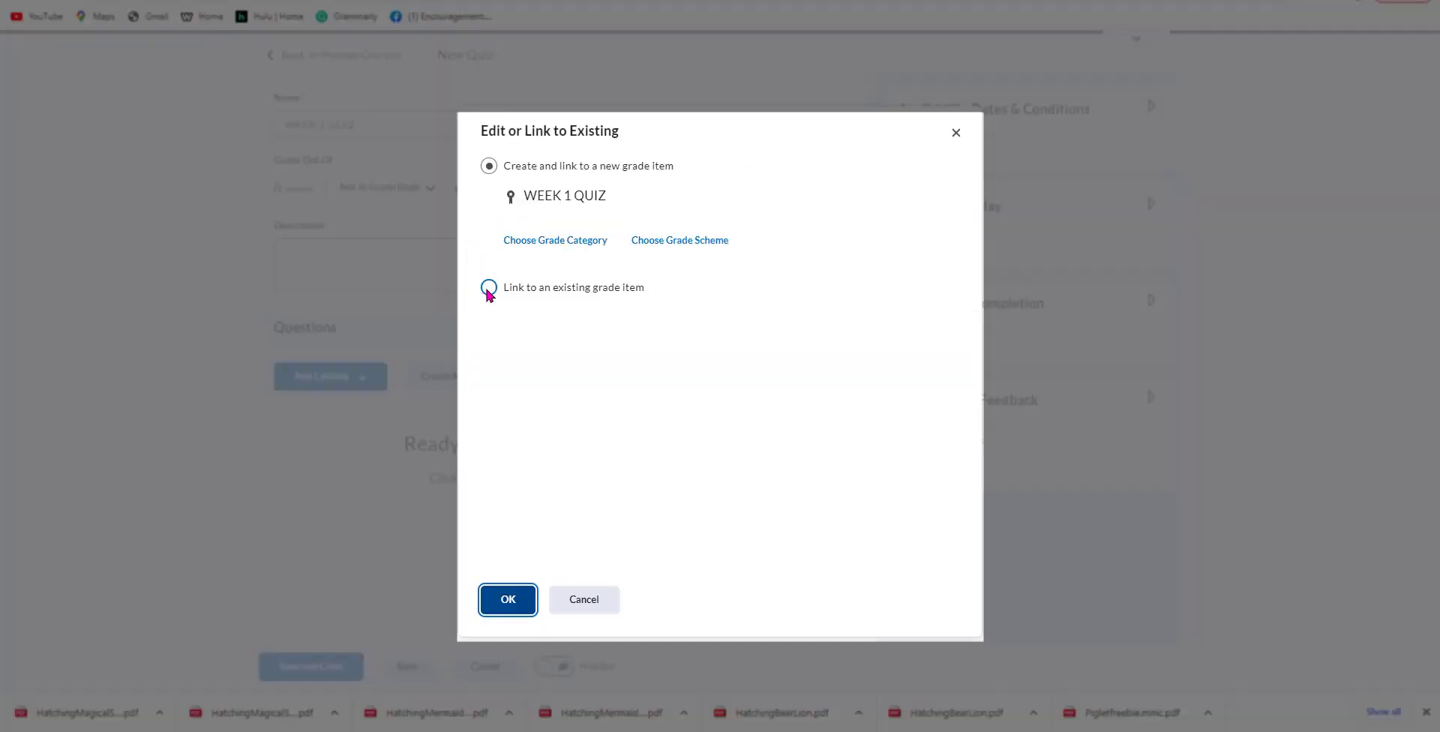
{"action": "left_click", "coordinate": [488, 288]}
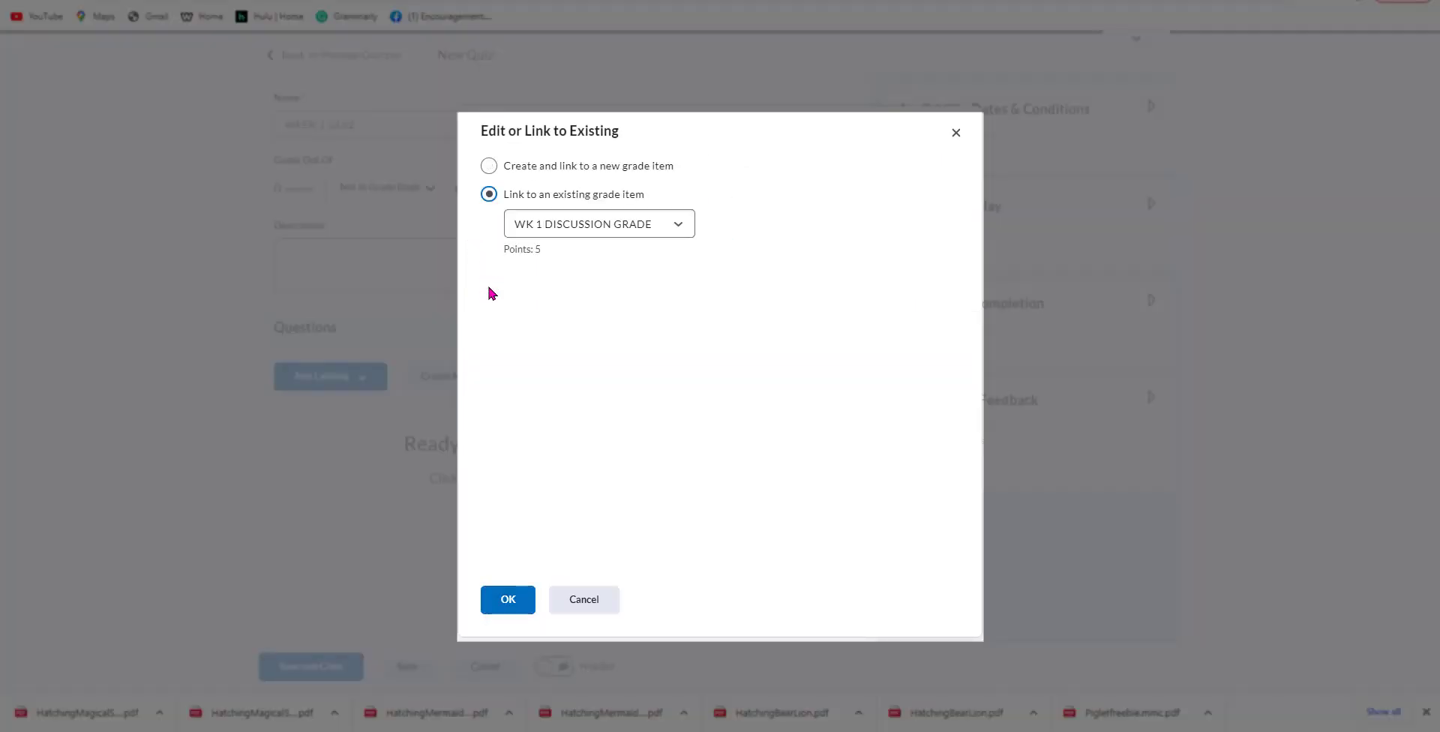
{"action": "left_click", "coordinate": [680, 226]}
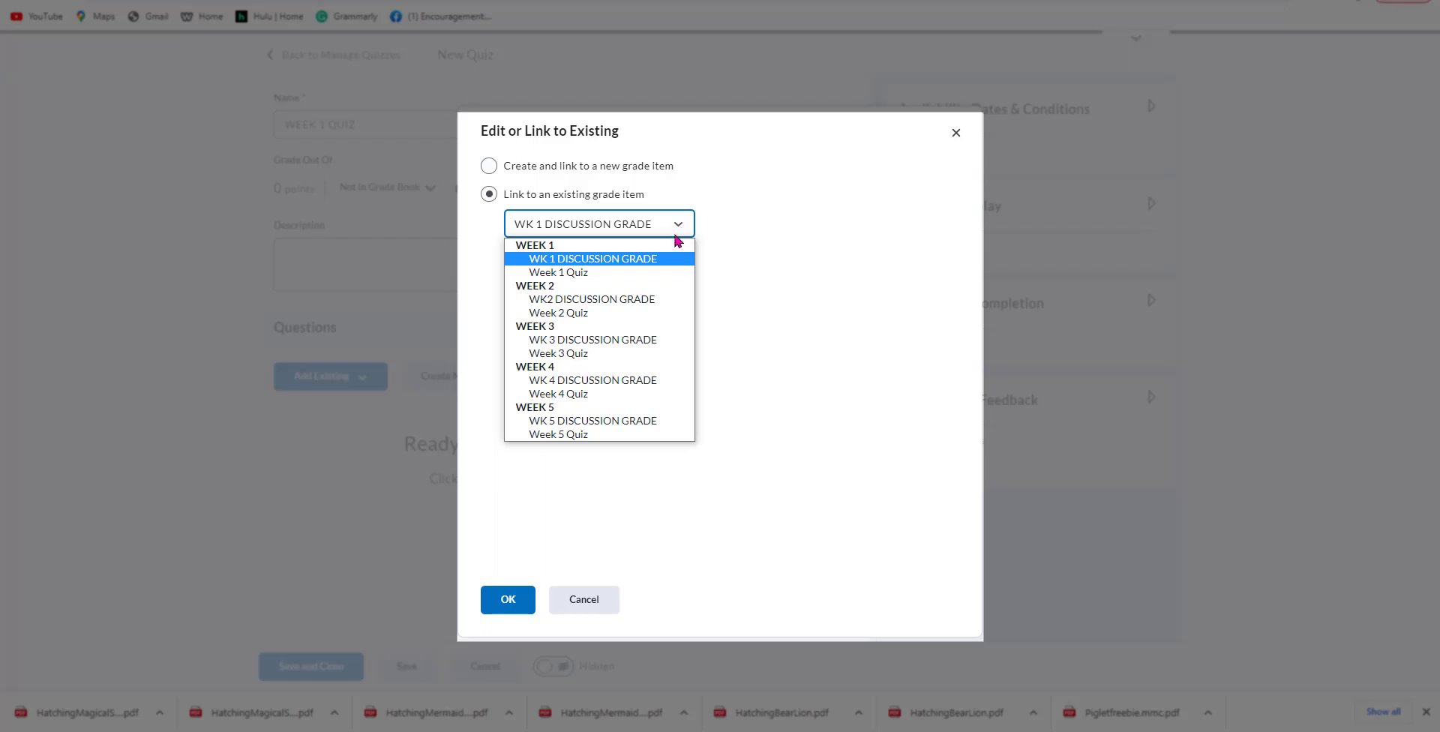
{"action": "left_click", "coordinate": [623, 275]}
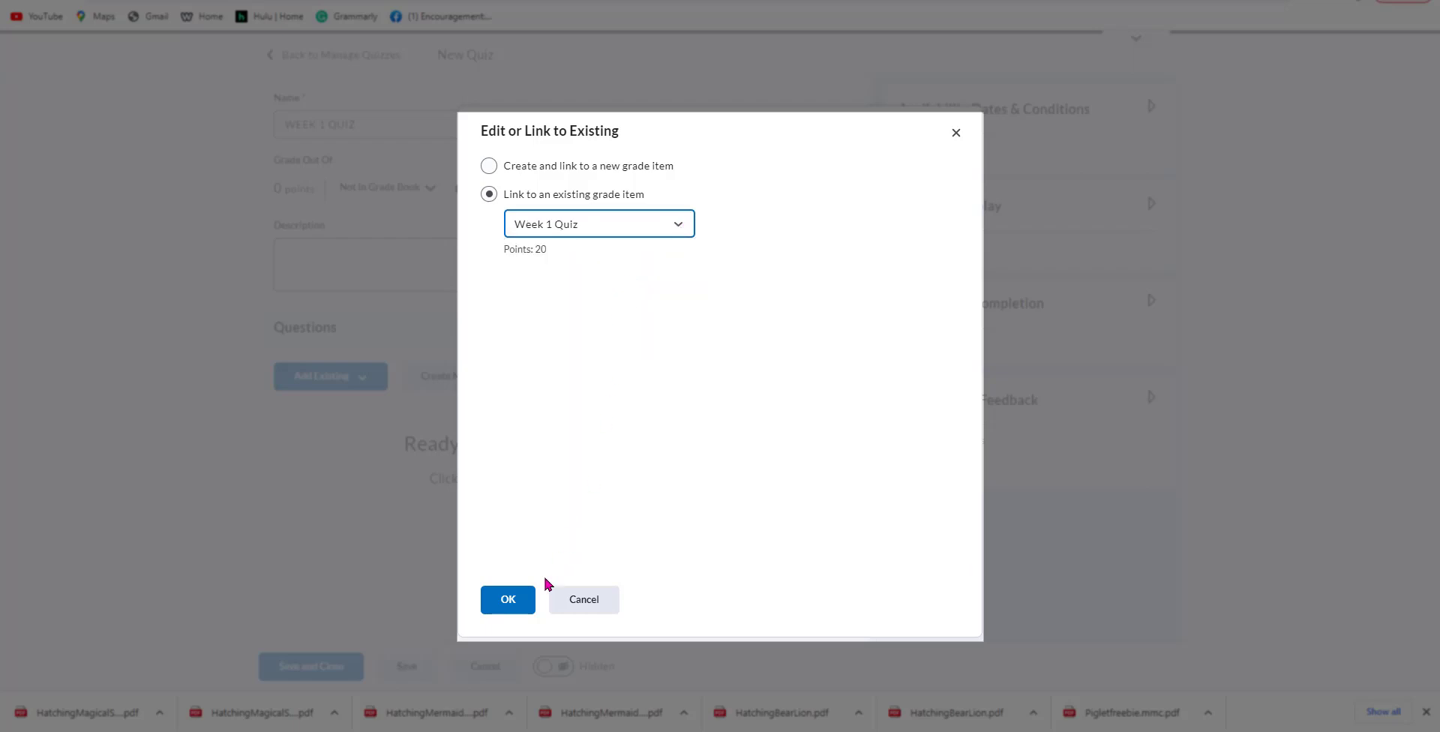
{"action": "left_click", "coordinate": [508, 599]}
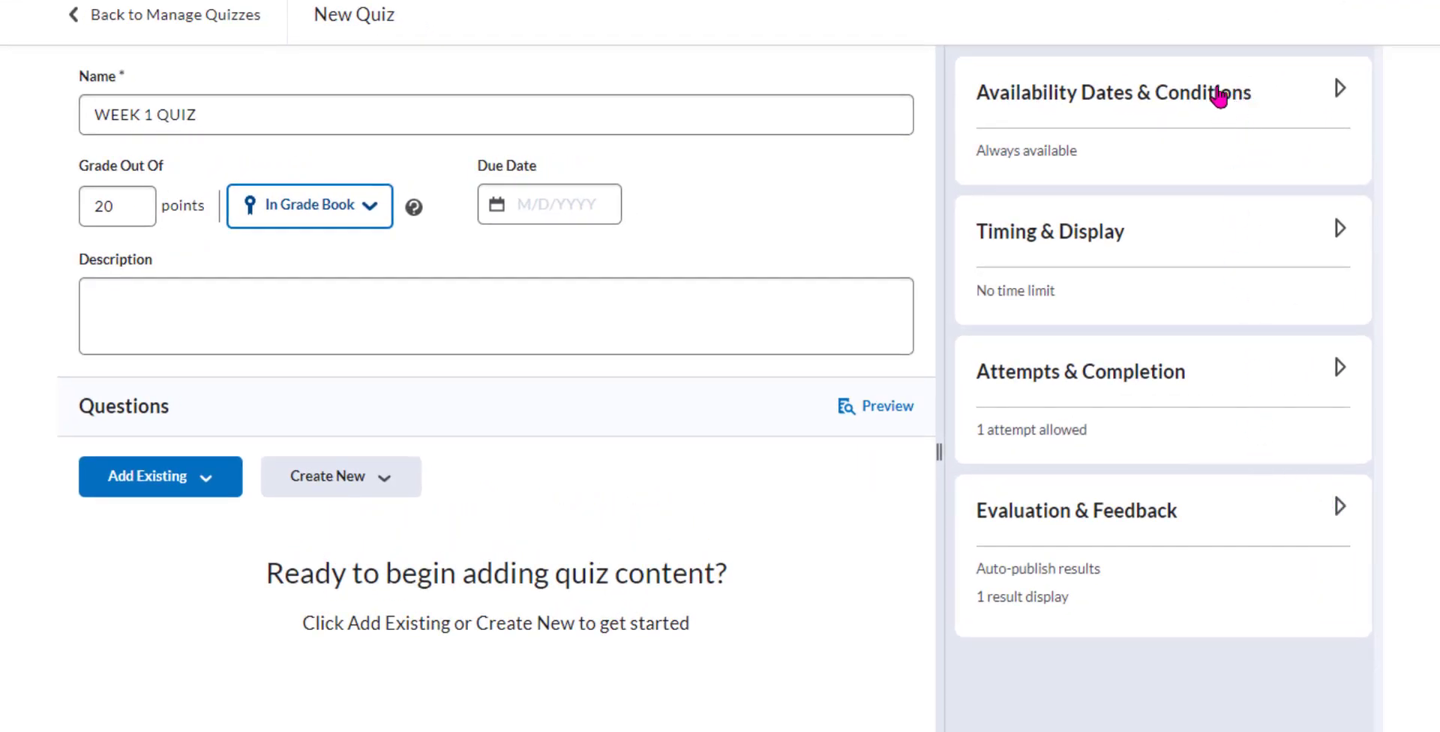
- Switch WEEK 1 QUIZ from Hidden to Visible under Evaluation & Feedback, then save and close it
{"action": "left_click", "coordinate": [1290, 427]}
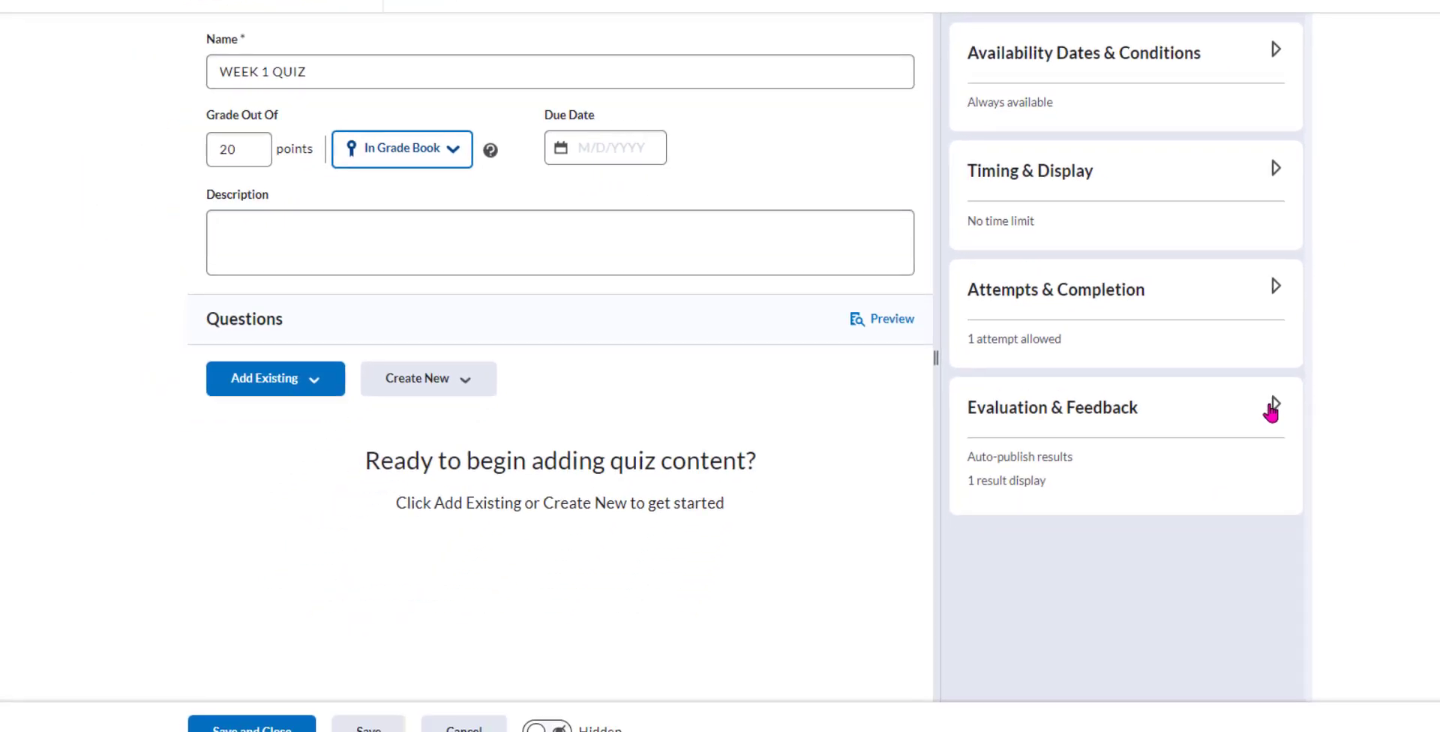
{"action": "scroll", "coordinate": [1243, 562], "scroll_direction": "down", "scroll_amount": 3}
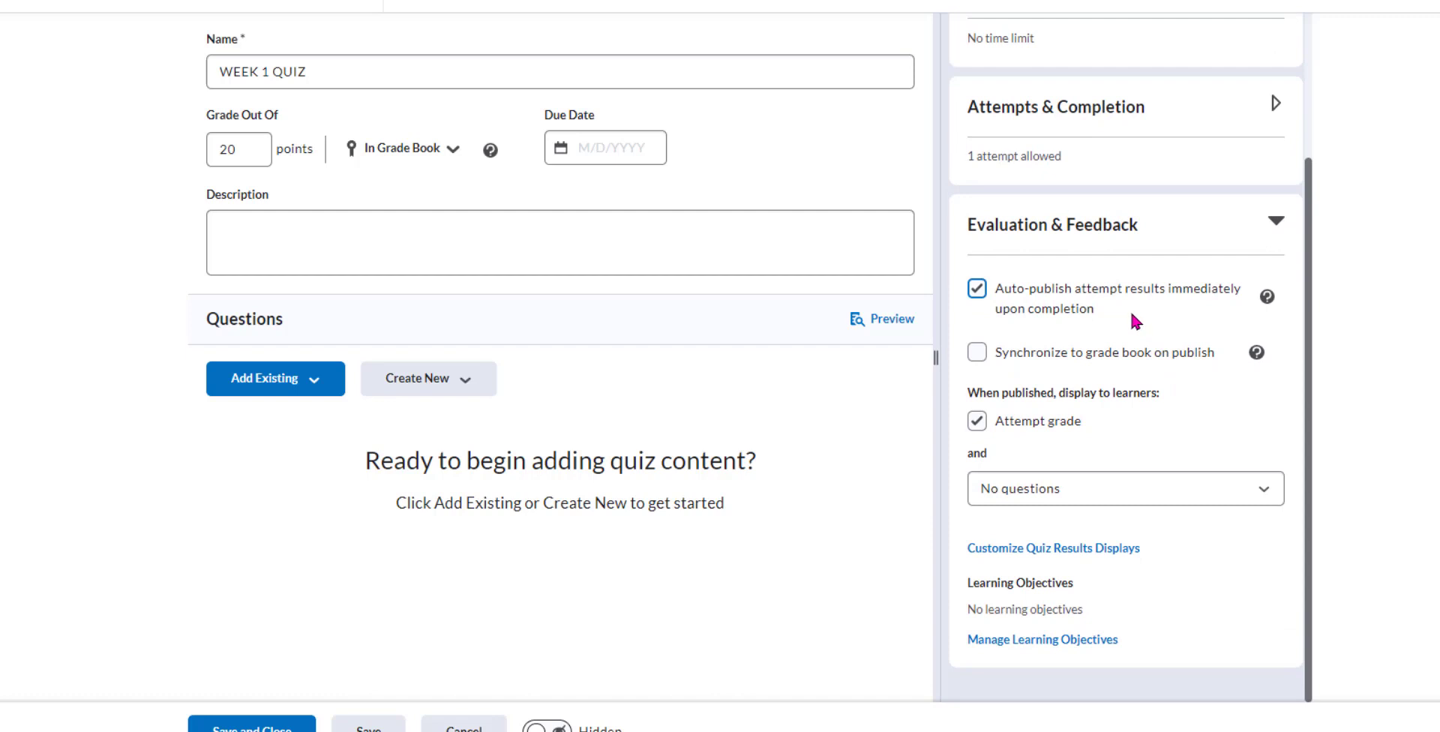
{"action": "left_click", "coordinate": [1211, 403]}
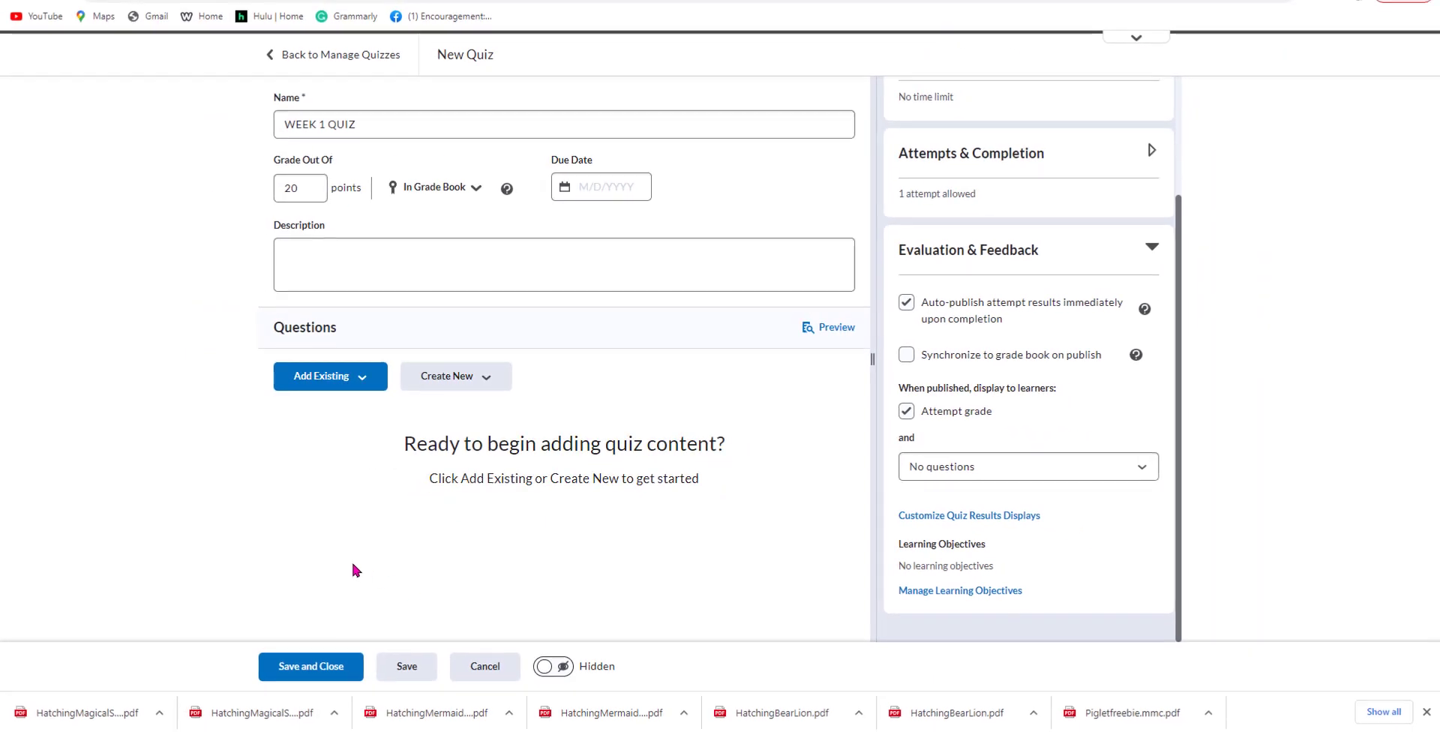
{"action": "left_click", "coordinate": [336, 669]}
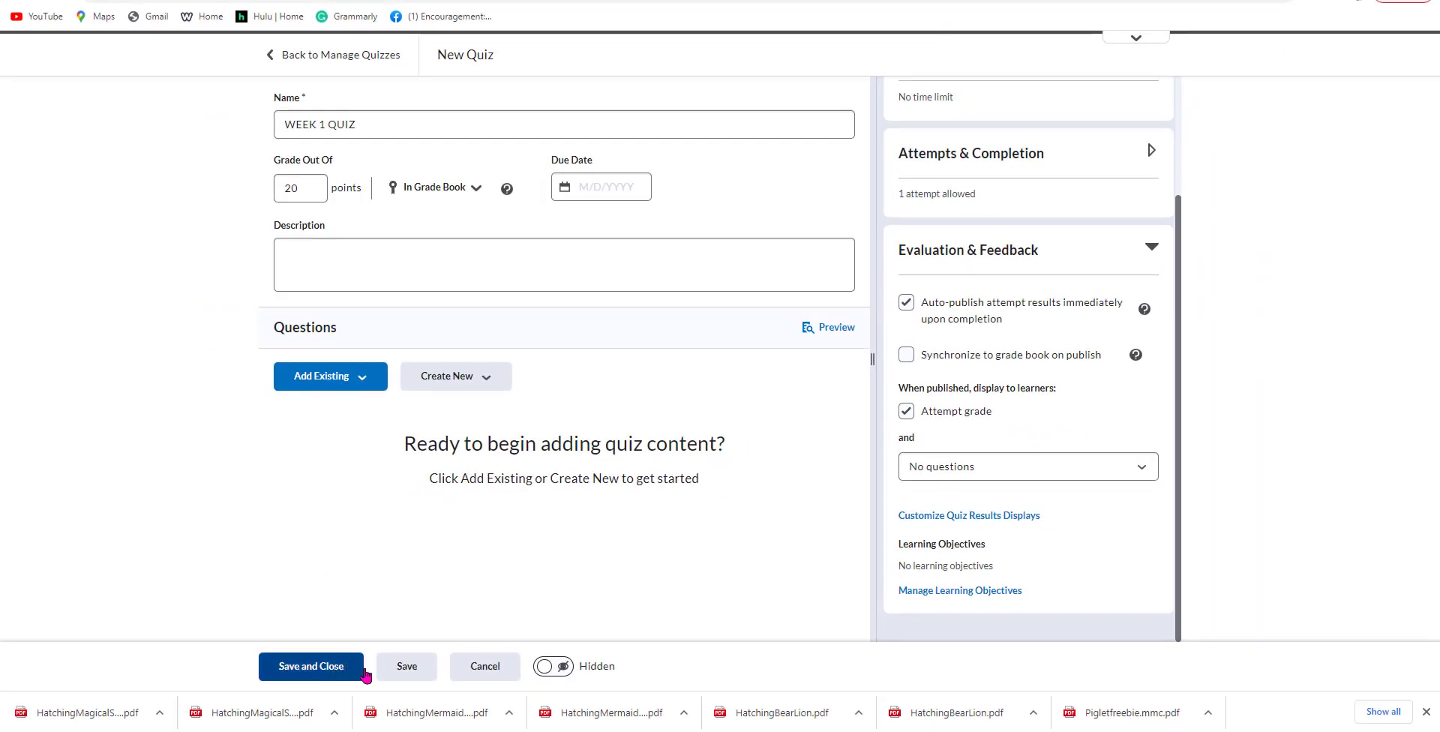
{"action": "left_click", "coordinate": [549, 674]}
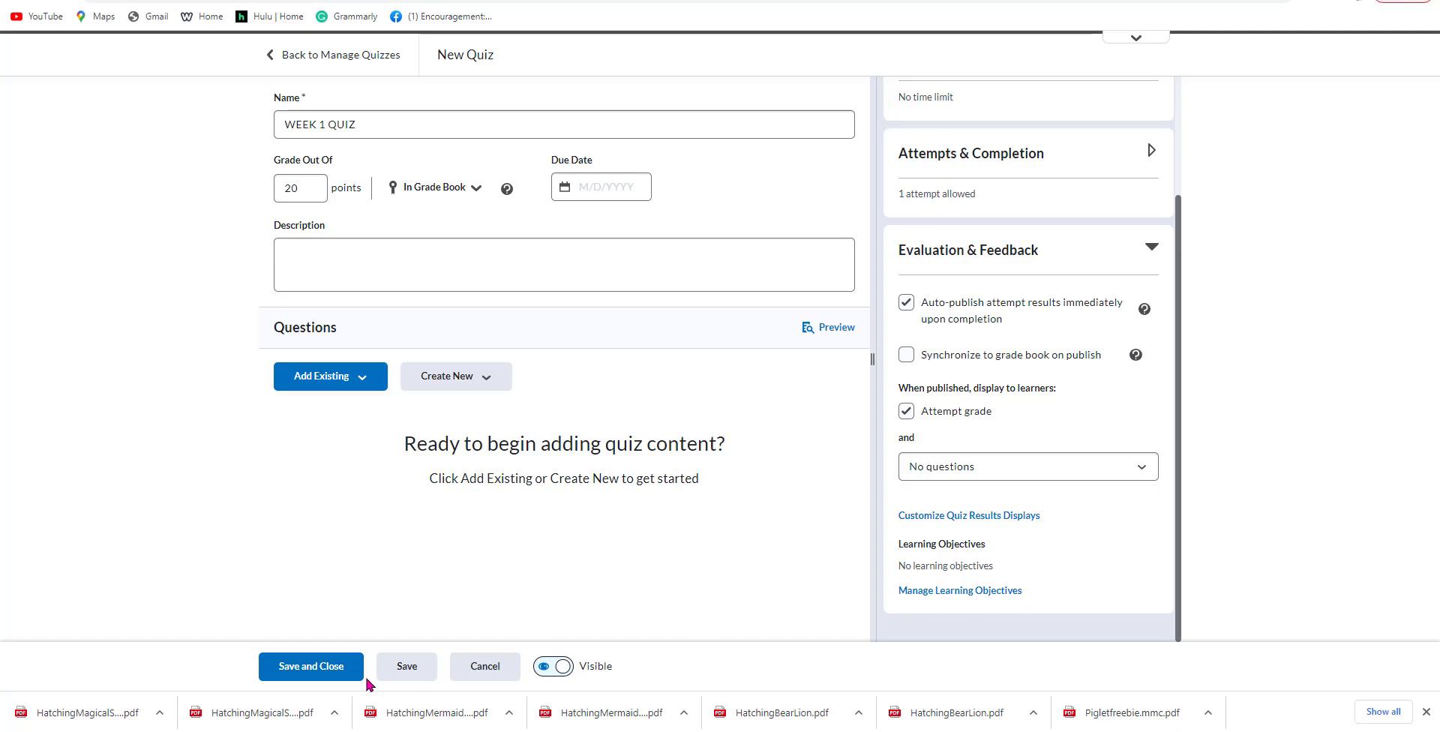
{"action": "left_click", "coordinate": [334, 668]}
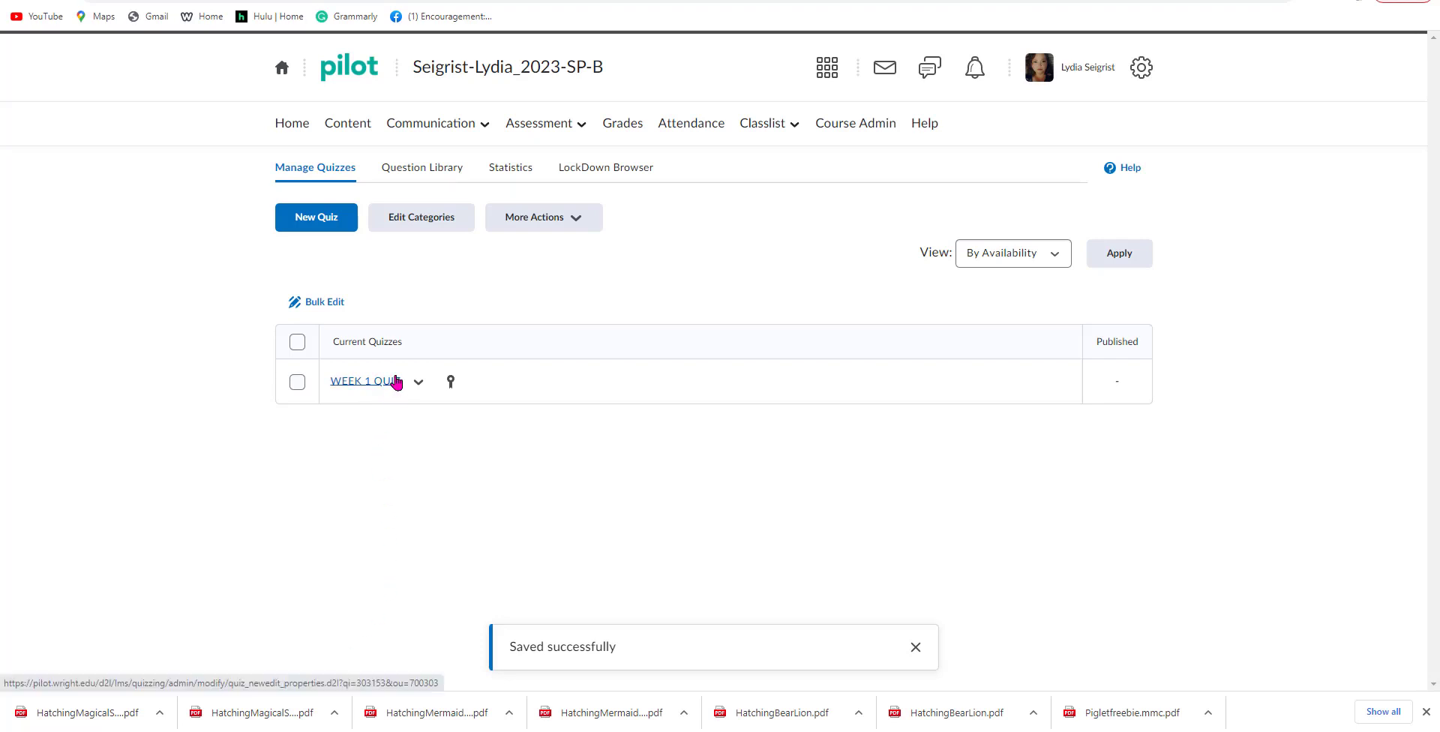
- Create 'WEEK 2 QUIZ' linked to the existing Week 2 Quiz grade item and save it
{"action": "left_click", "coordinate": [329, 227]}
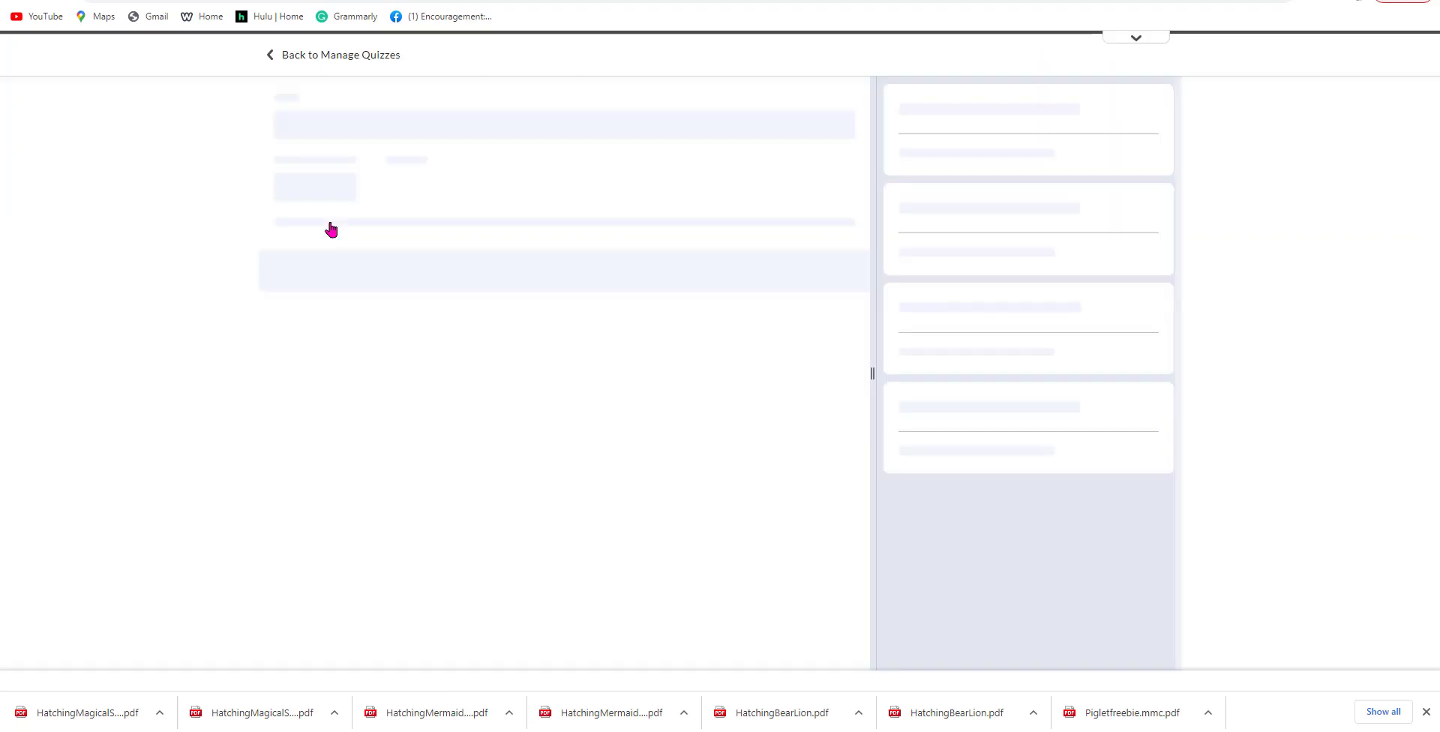
{"action": "left_click", "coordinate": [279, 124]}
{"action": "type", "text": "WEEK 2 QUIZ"}
{"action": "left_click", "coordinate": [476, 188]}
{"action": "left_click", "coordinate": [410, 237]}
{"action": "left_click", "coordinate": [475, 188]}
{"action": "left_click", "coordinate": [505, 226]}
{"action": "left_click", "coordinate": [505, 597]}
{"action": "left_click", "coordinate": [351, 666]}
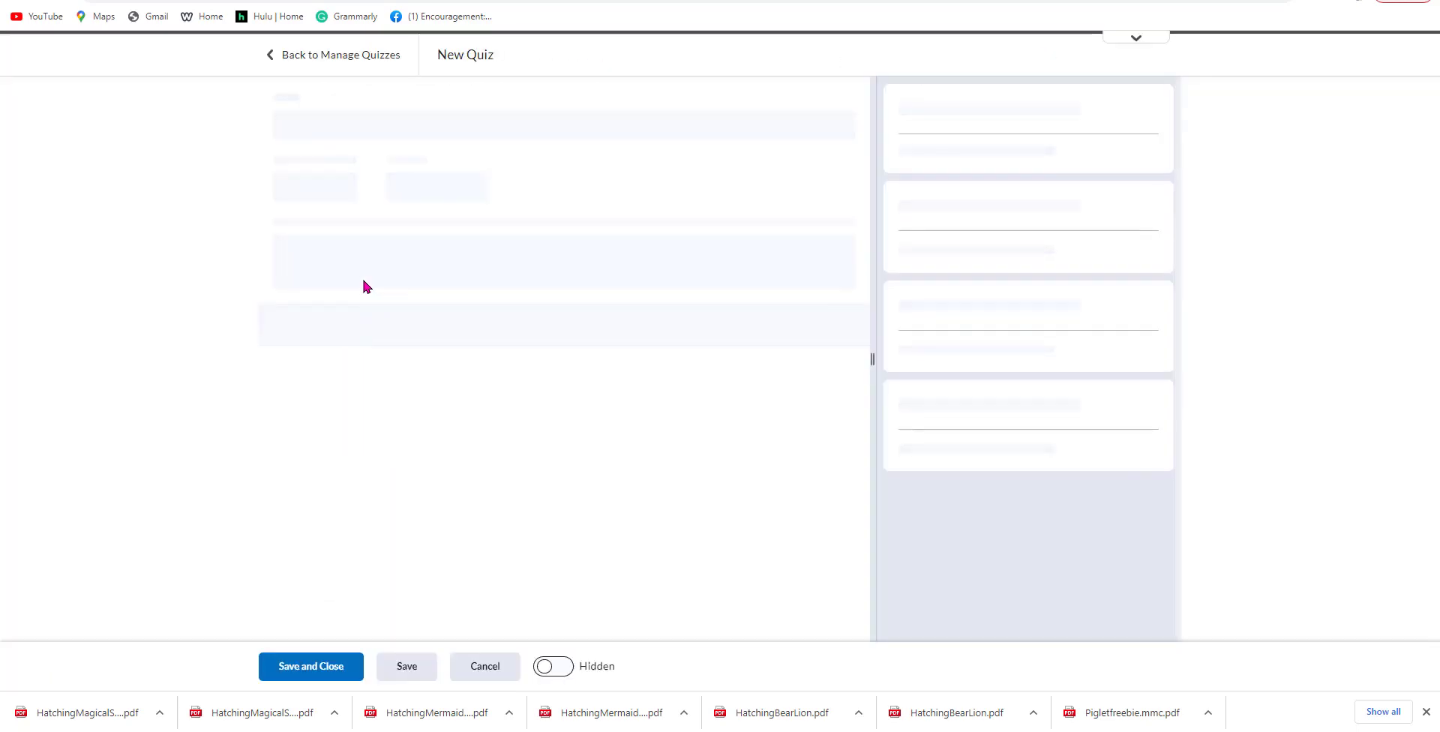
- Create 'WEEK 3 QUIZ' linked to the existing Week 3 Quiz grade item and save it
{"action": "type", "text": "WEEK 3 QUIZ"}
{"action": "left_click", "coordinate": [432, 189]}
{"action": "left_click", "coordinate": [450, 225]}
{"action": "left_click", "coordinate": [488, 286]}
{"action": "left_click", "coordinate": [595, 222]}
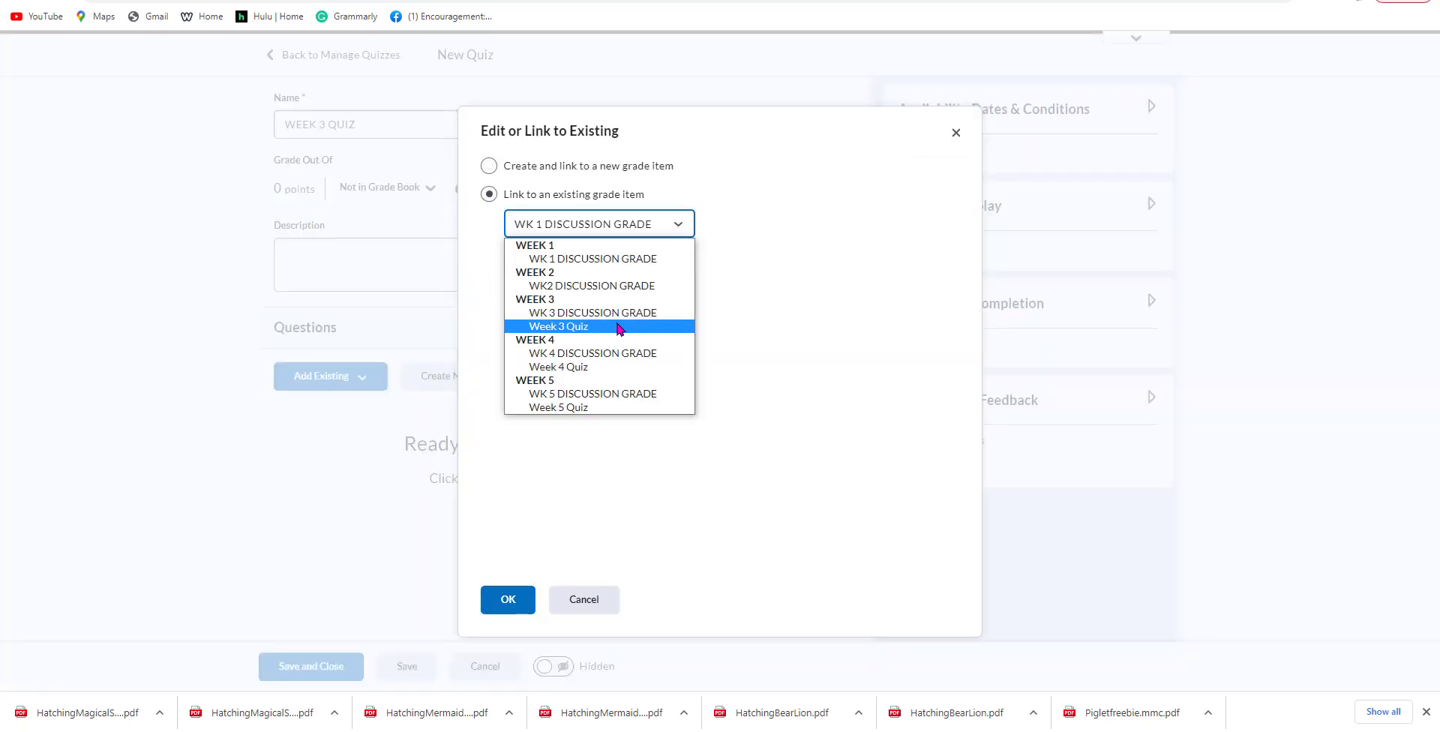
{"action": "left_click", "coordinate": [615, 325]}
{"action": "left_click", "coordinate": [495, 597]}
{"action": "left_click", "coordinate": [311, 666]}
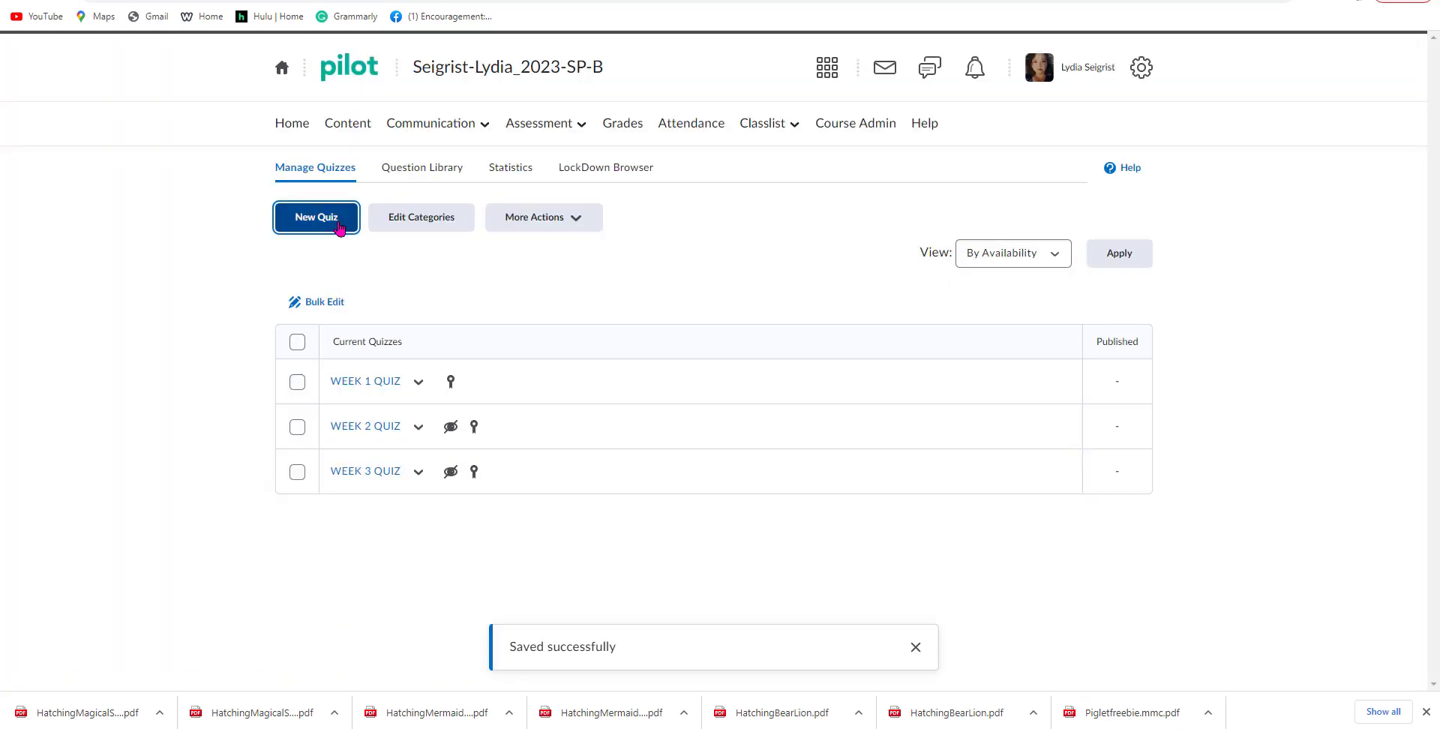
- Create the Week 4 quiz (typed 'WEEKM4 QUIZ'), link it to the Week 4 Quiz grade item, and save
{"action": "left_click", "coordinate": [321, 215]}
{"action": "left_click", "coordinate": [275, 129]}
{"action": "type", "text": "WEEKM4 QUIZ"}
{"action": "left_click", "coordinate": [386, 187]}
{"action": "left_click", "coordinate": [470, 228]}
{"action": "left_click", "coordinate": [488, 286]}
{"action": "left_click", "coordinate": [592, 225]}
{"action": "left_click", "coordinate": [593, 392]}
{"action": "left_click", "coordinate": [505, 598]}
{"action": "left_click", "coordinate": [1150, 397]}
{"action": "left_click", "coordinate": [312, 674]}
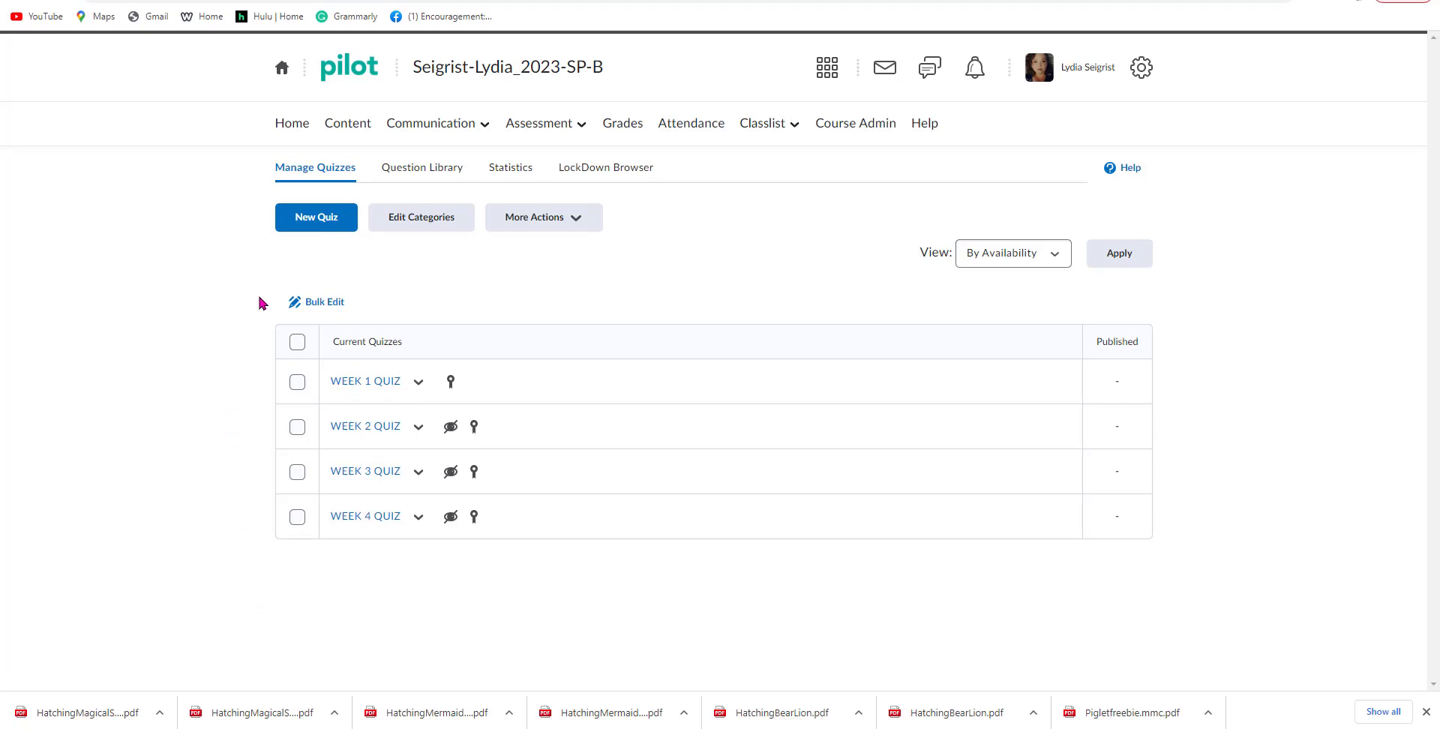
- Create the Week 5 quiz, link it to the existing Week 5 Quiz grade item for 20 points, and save
{"action": "left_click", "coordinate": [339, 222]}
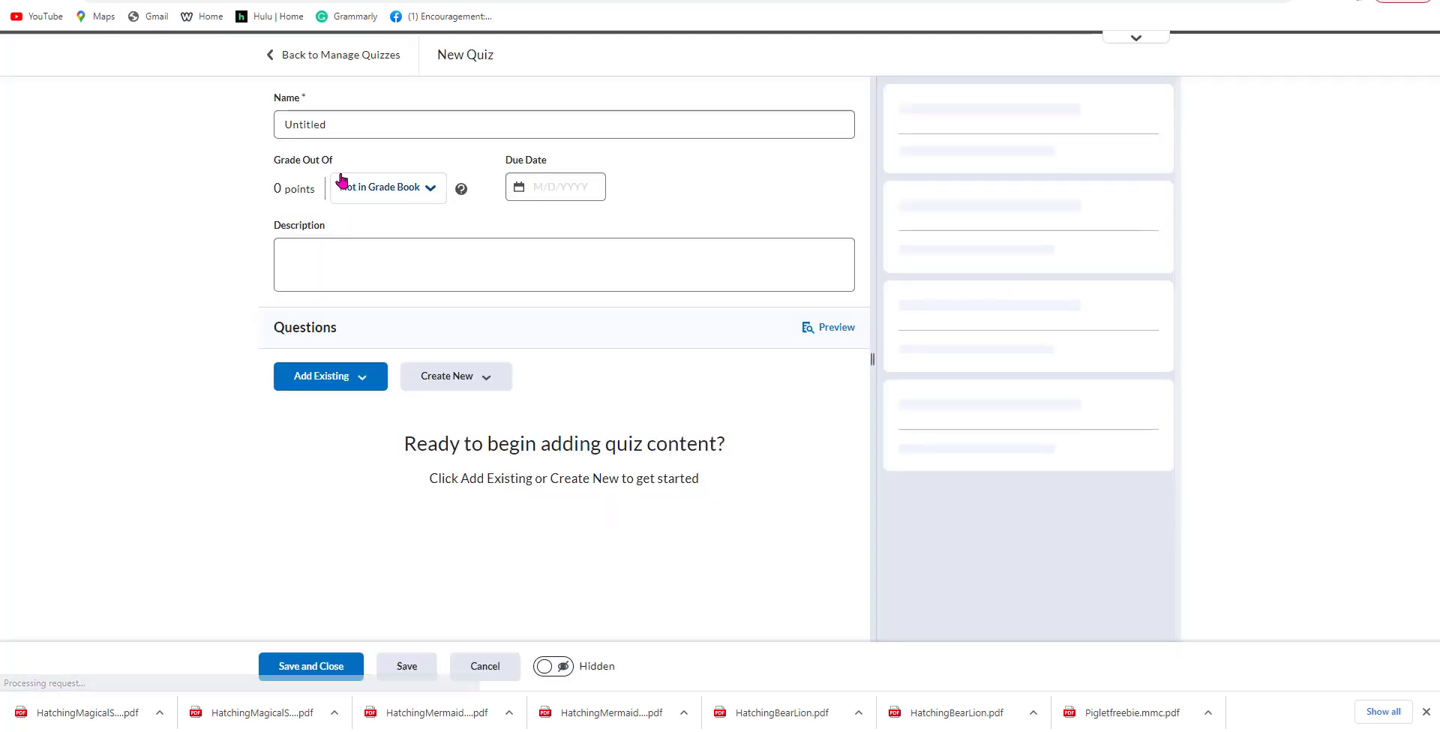
{"action": "type", "text": "WEEK 5 QUIZ"}
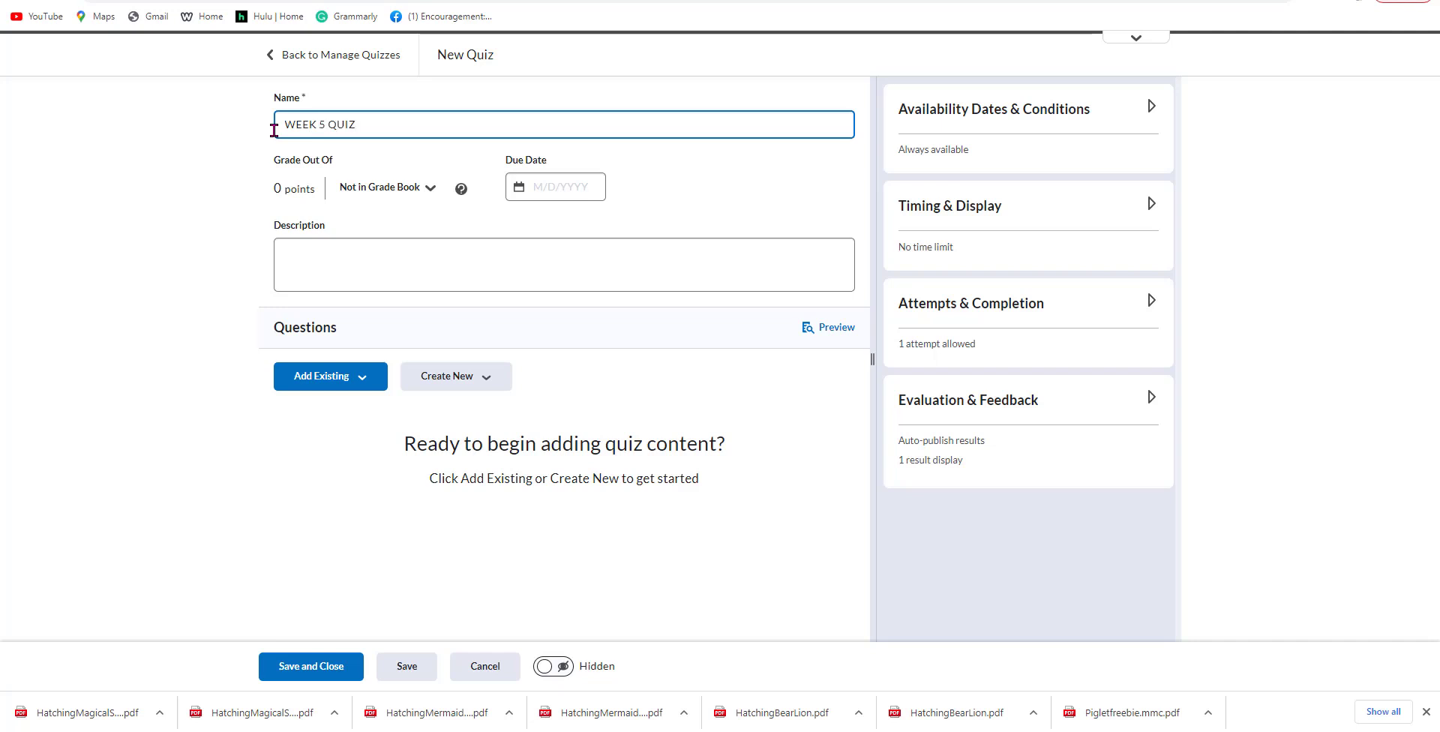
{"action": "left_click", "coordinate": [430, 189]}
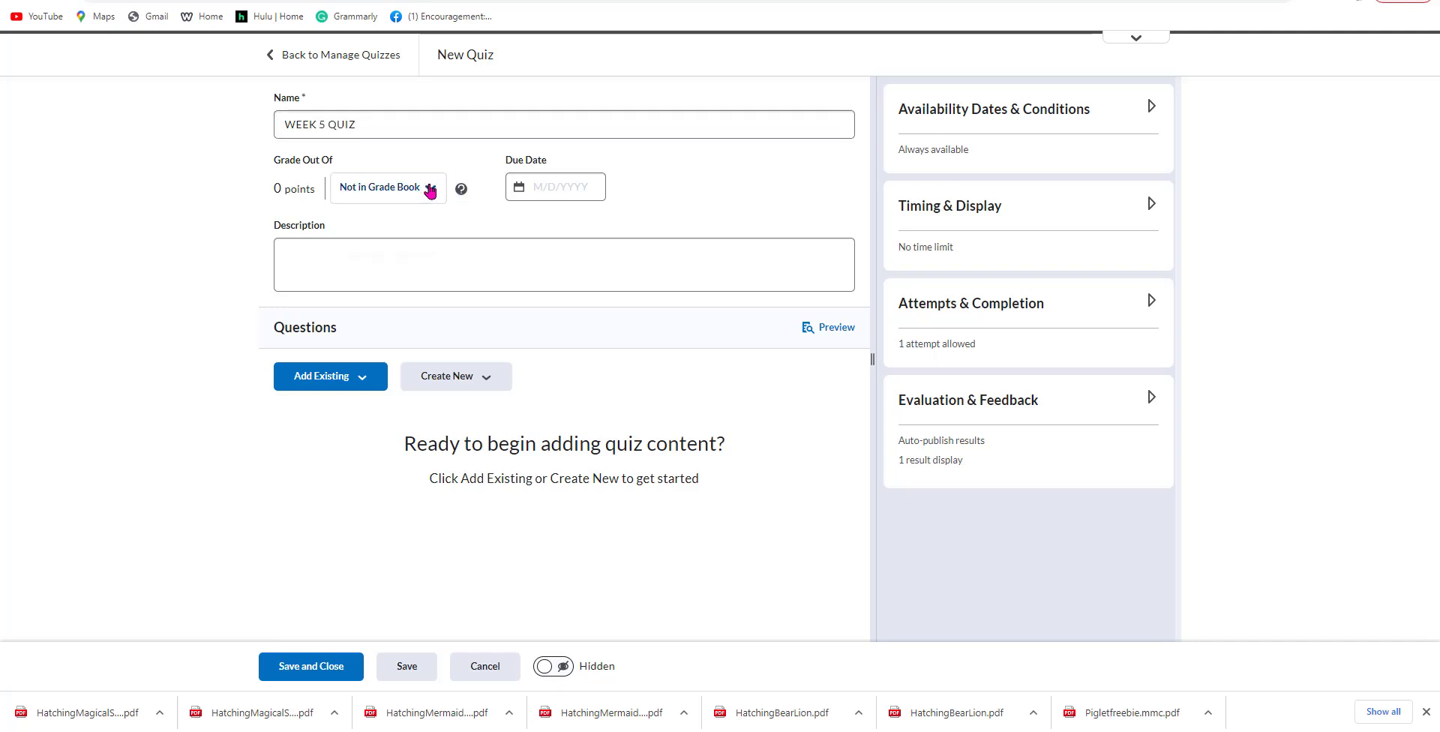
{"action": "left_click", "coordinate": [468, 238]}
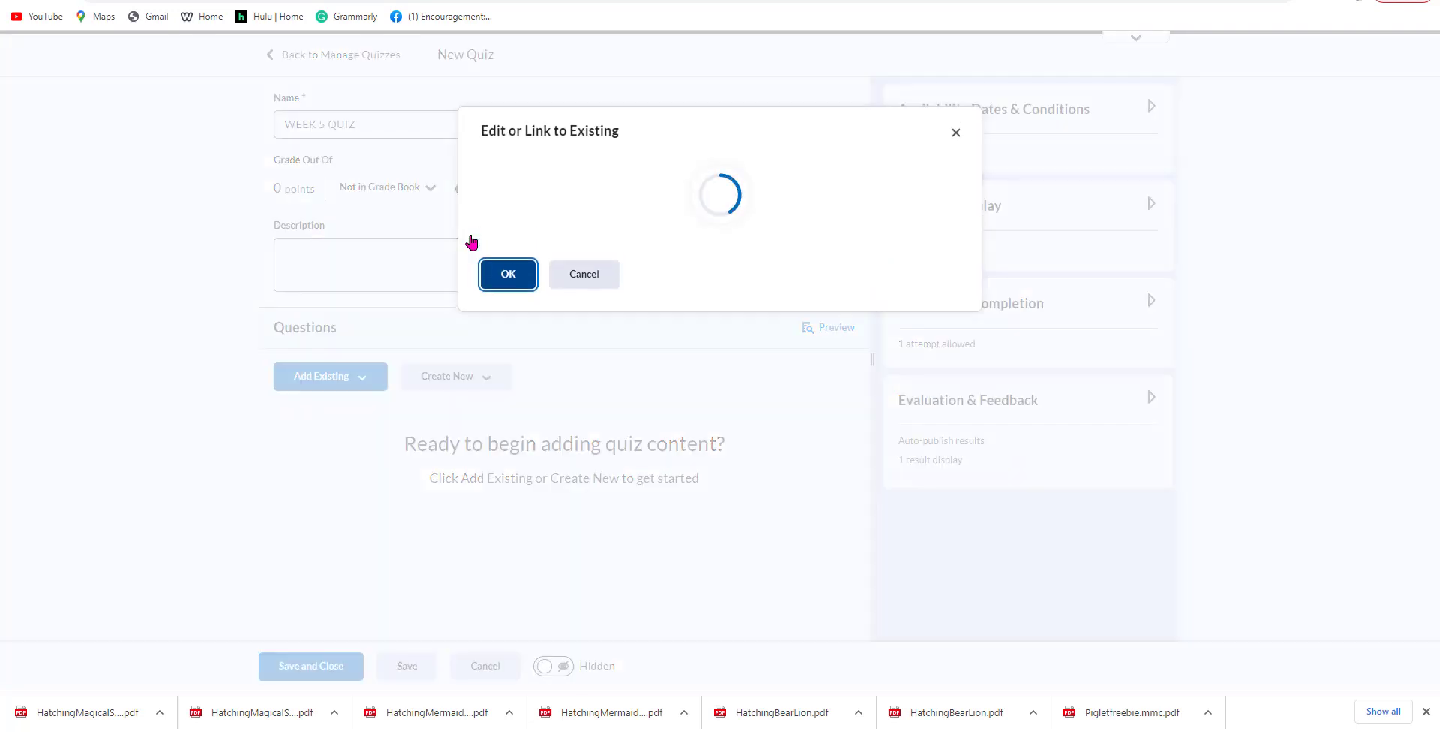
{"action": "left_click", "coordinate": [492, 290]}
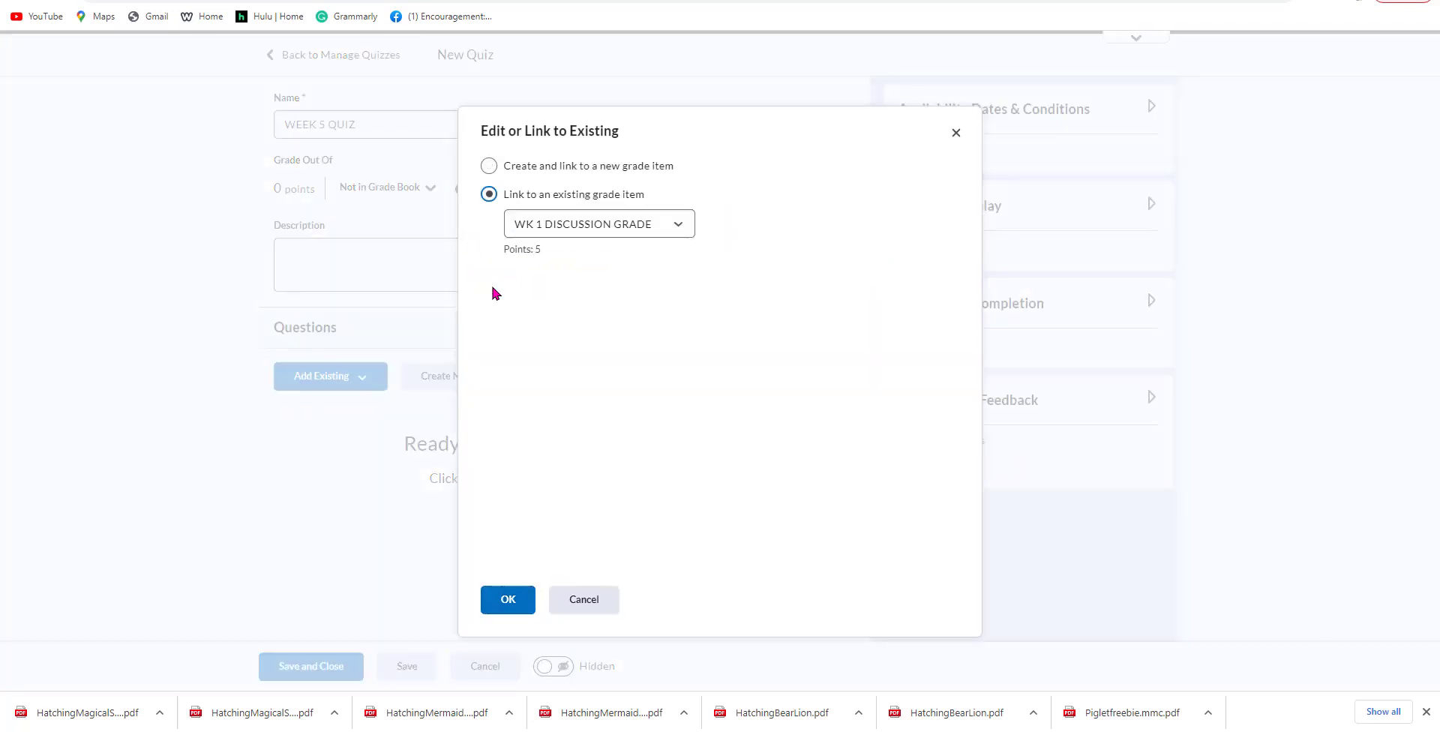
{"action": "left_click", "coordinate": [675, 227]}
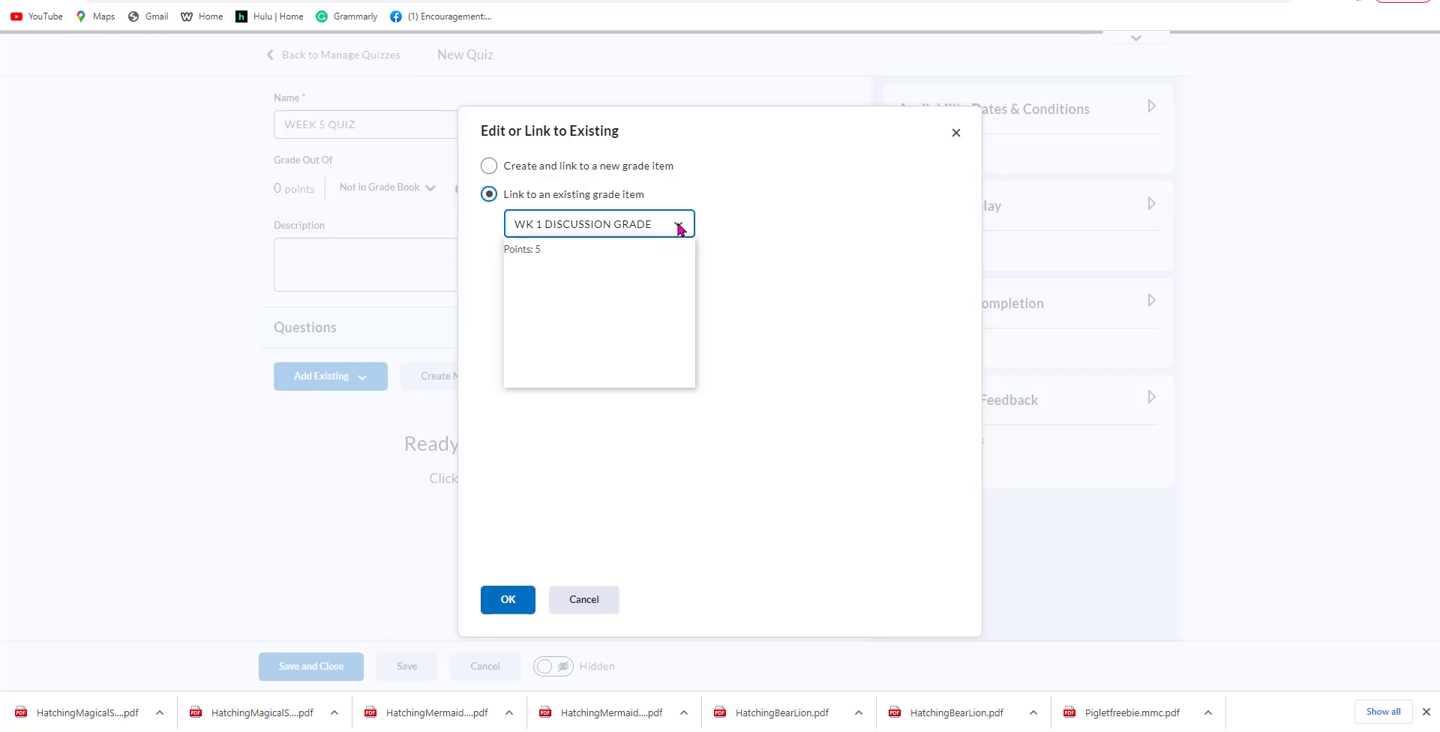
{"action": "left_click", "coordinate": [626, 381]}
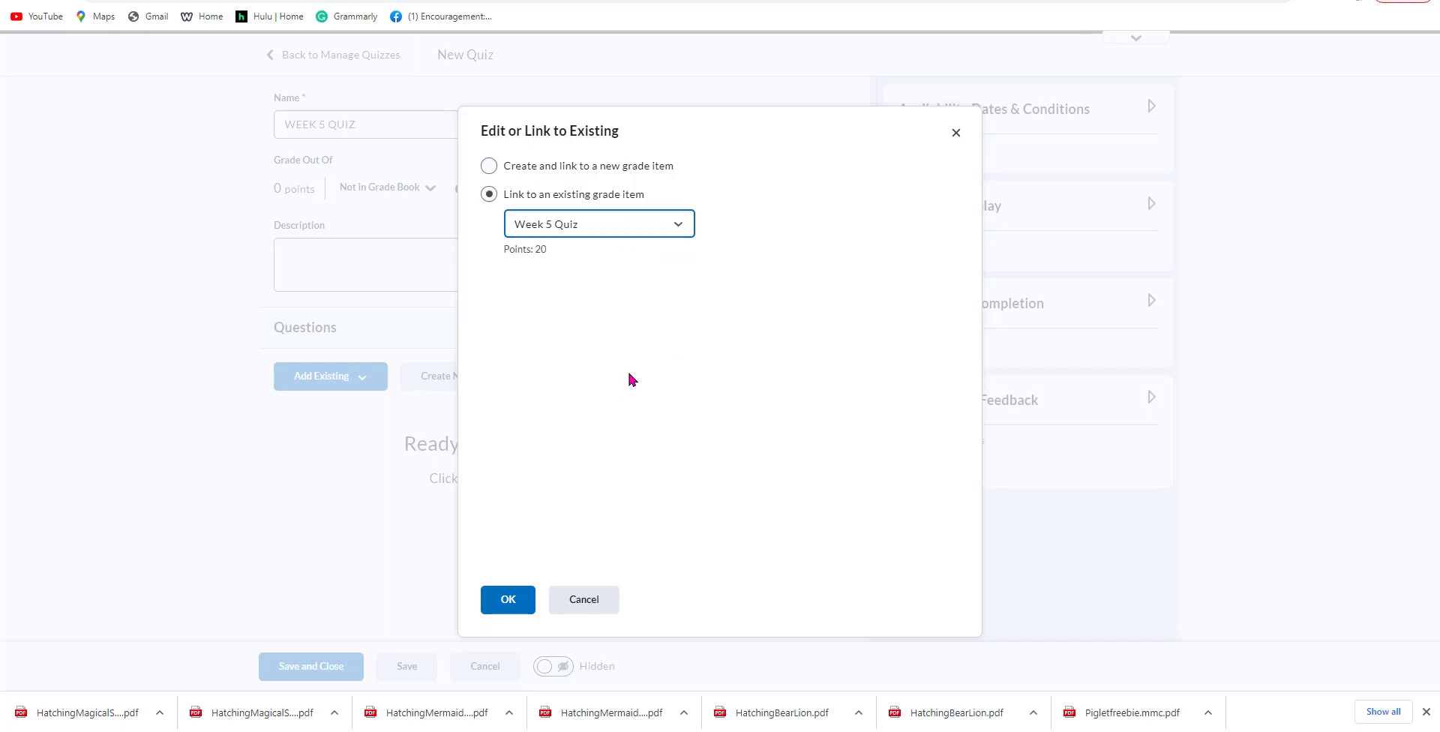
{"action": "left_click", "coordinate": [532, 602]}
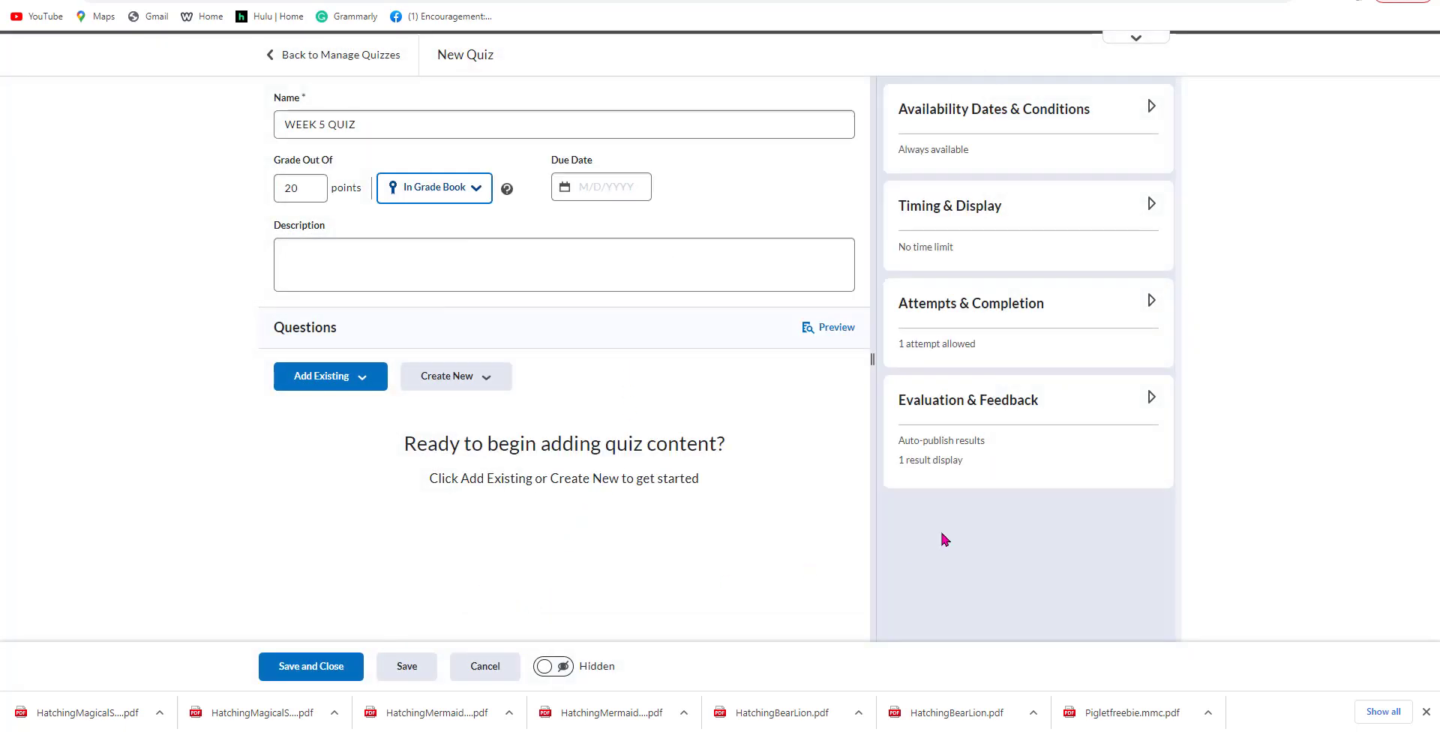
{"action": "left_click", "coordinate": [1147, 405]}
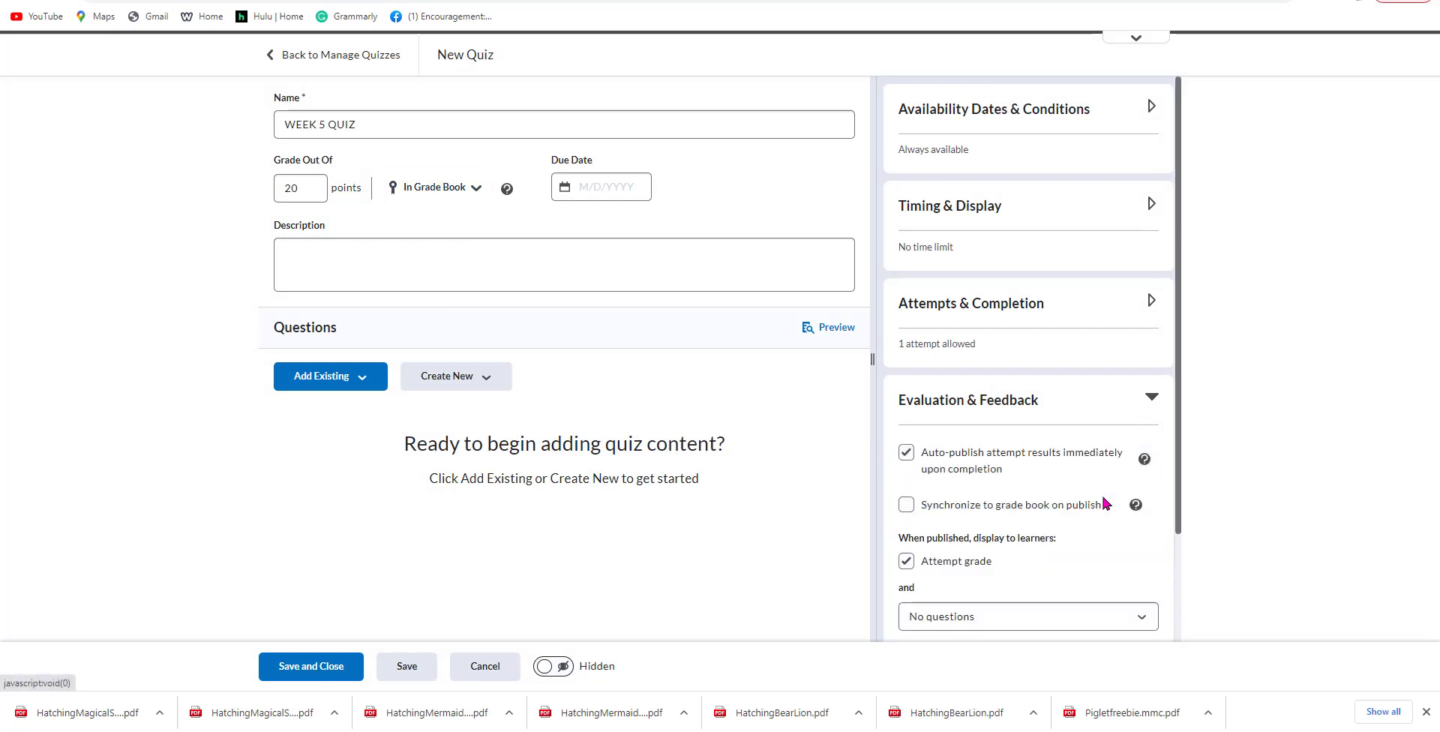
{"action": "scroll", "coordinate": [1092, 530], "scroll_direction": "down", "scroll_amount": 1}
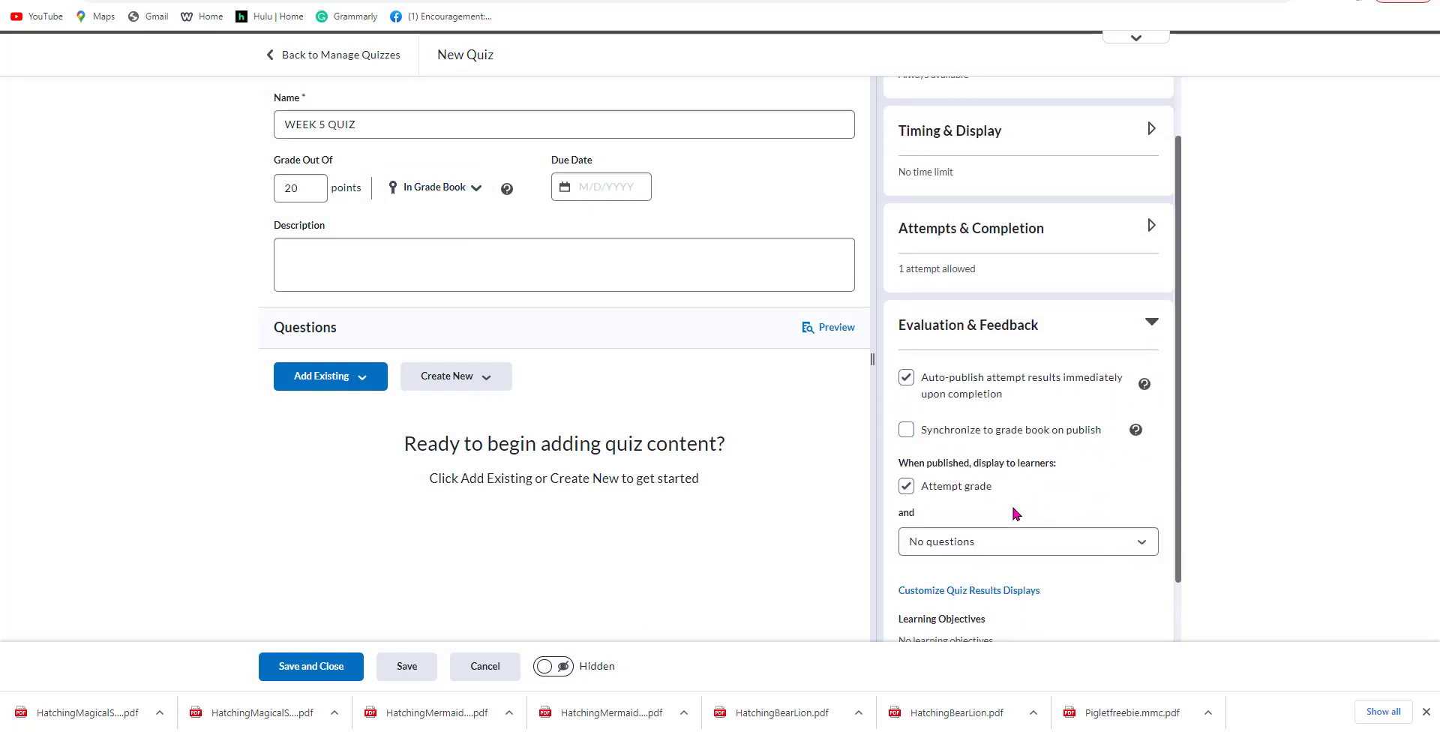
{"action": "left_click", "coordinate": [313, 669]}
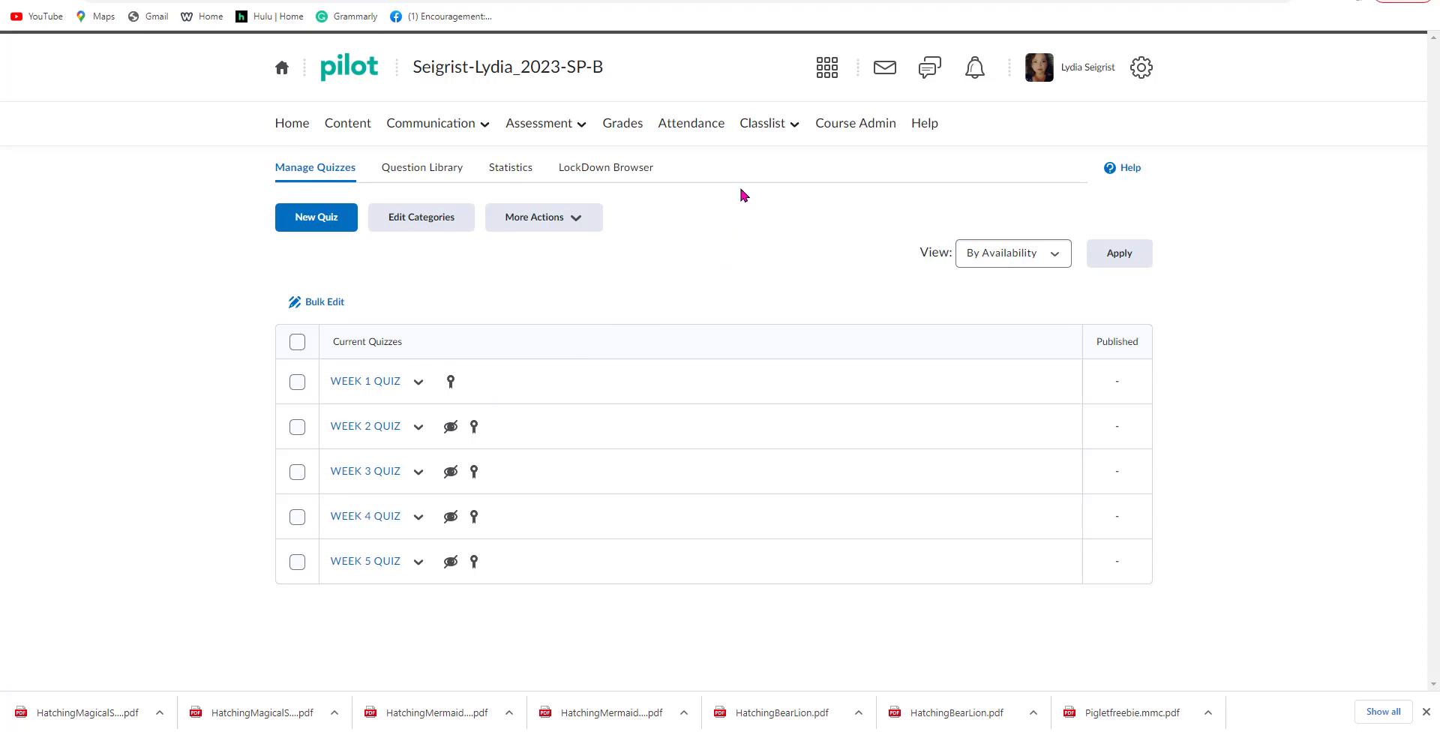
- In Manage Grades, edit WK 1 DISCUSSION GRADE, add the Demo Rubric, and save the item
{"action": "left_click", "coordinate": [643, 133]}
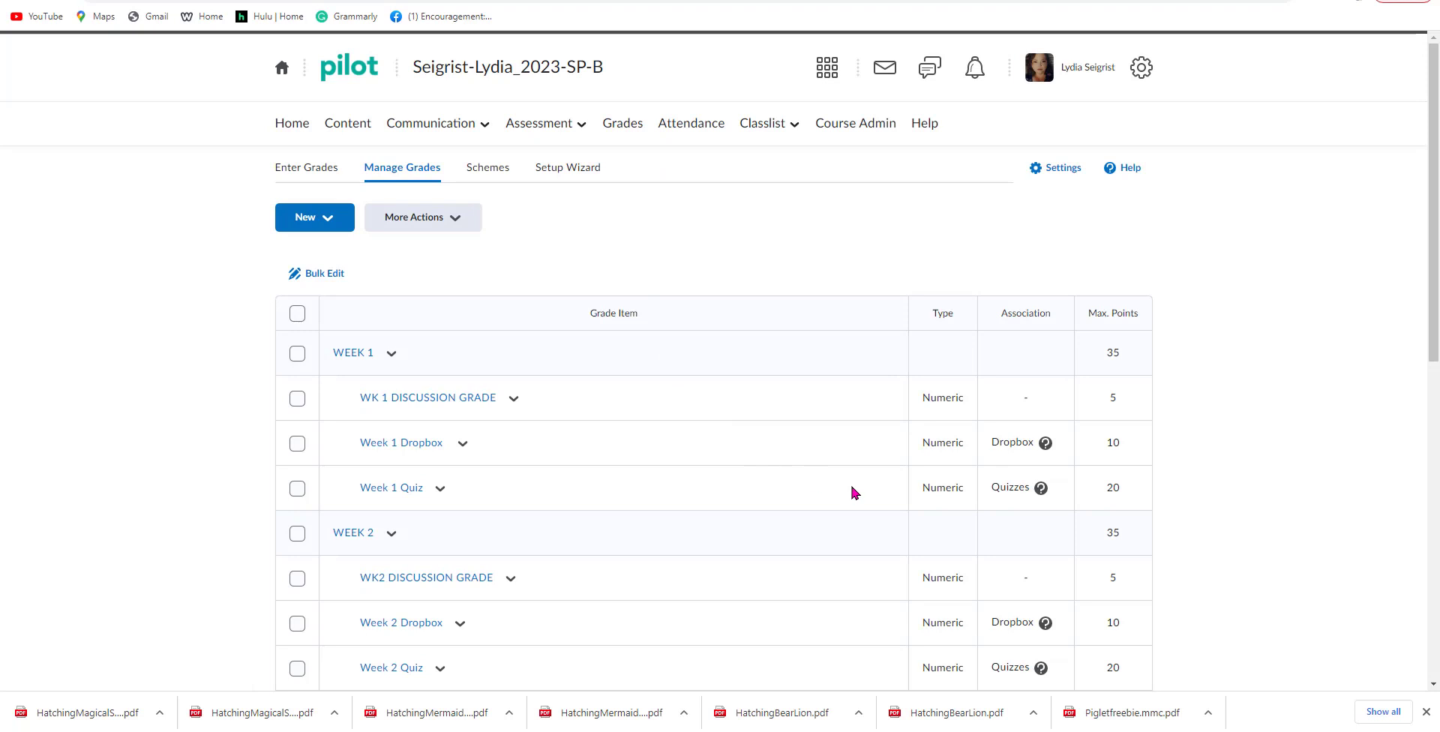
{"action": "scroll", "coordinate": [852, 492], "scroll_direction": "down", "scroll_amount": 1}
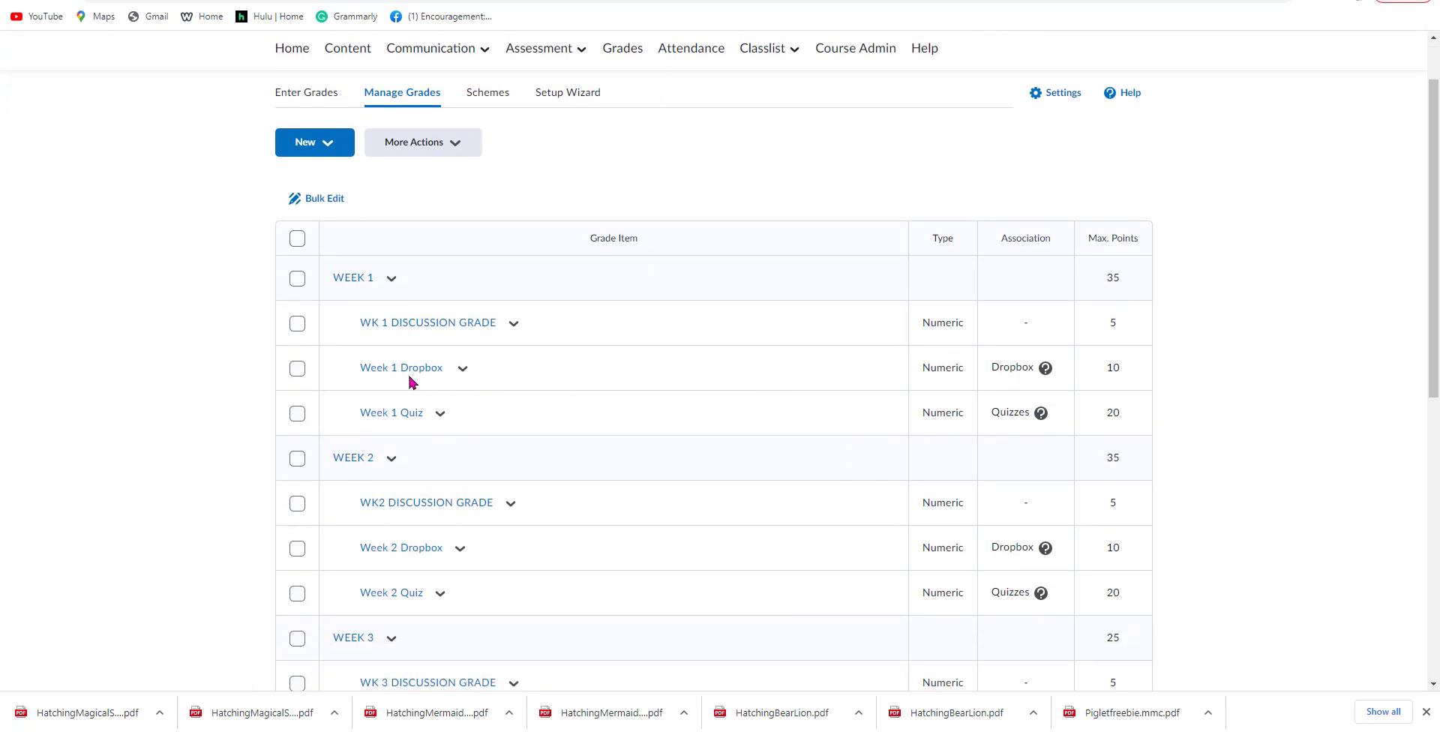
{"action": "left_click", "coordinate": [515, 331]}
{"action": "left_click", "coordinate": [578, 373]}
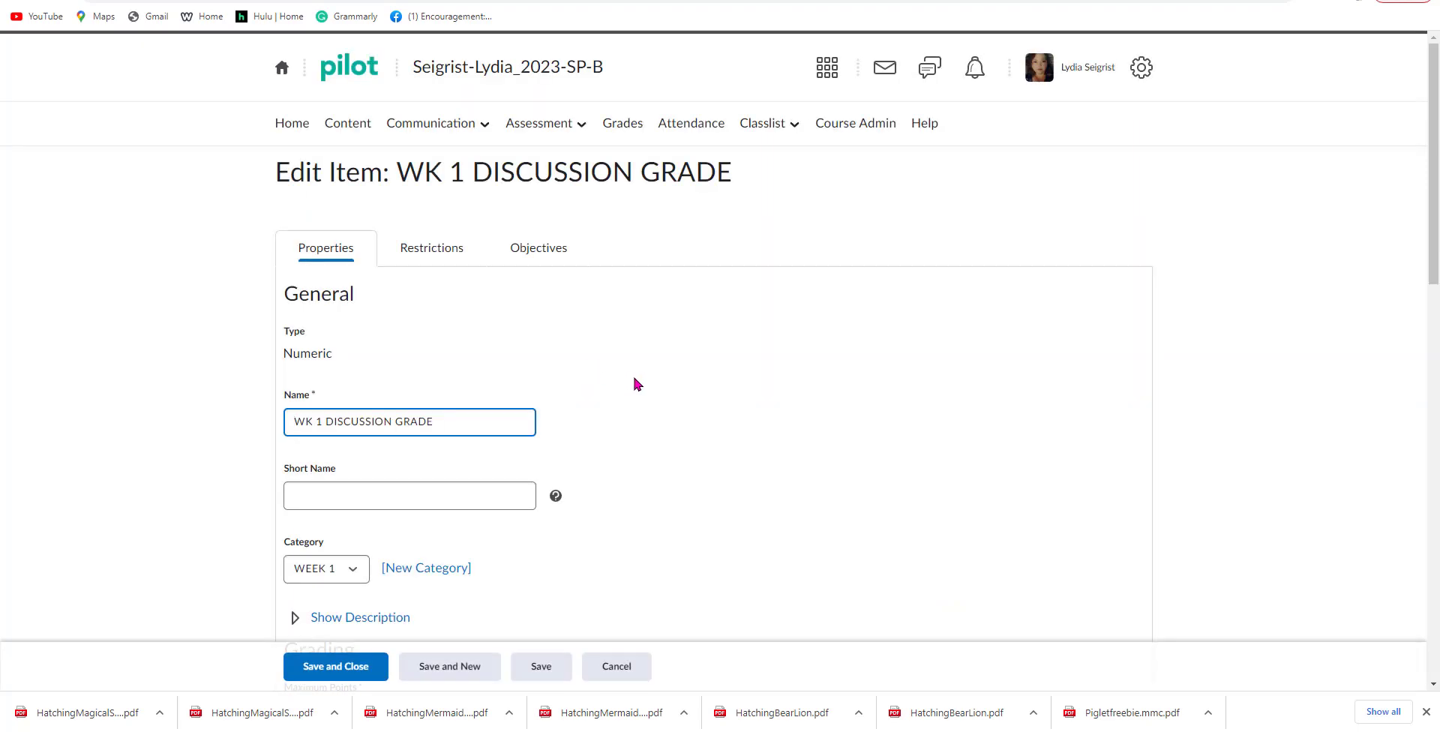
{"action": "scroll", "coordinate": [633, 379], "scroll_direction": "down", "scroll_amount": 3}
{"action": "scroll", "coordinate": [634, 384], "scroll_direction": "down", "scroll_amount": 7}
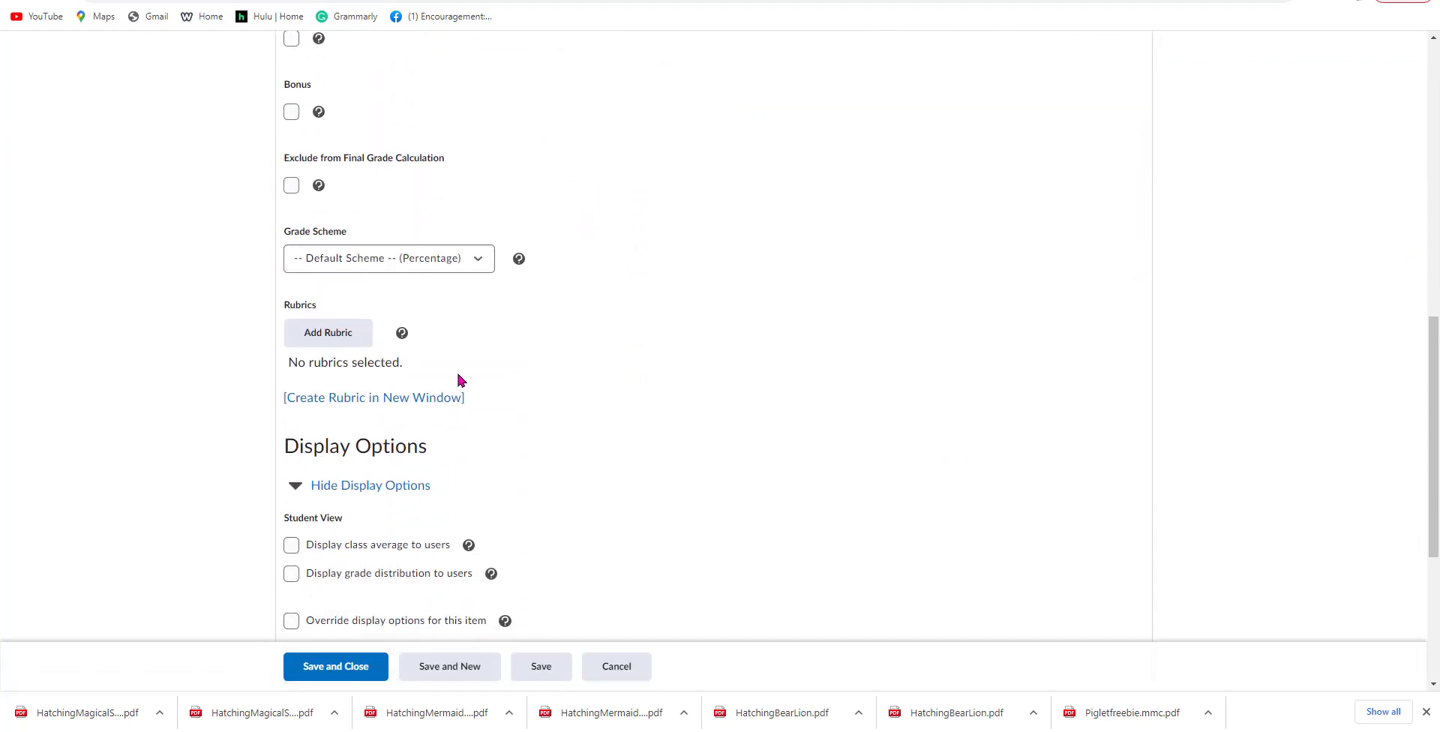
{"action": "left_click", "coordinate": [348, 343]}
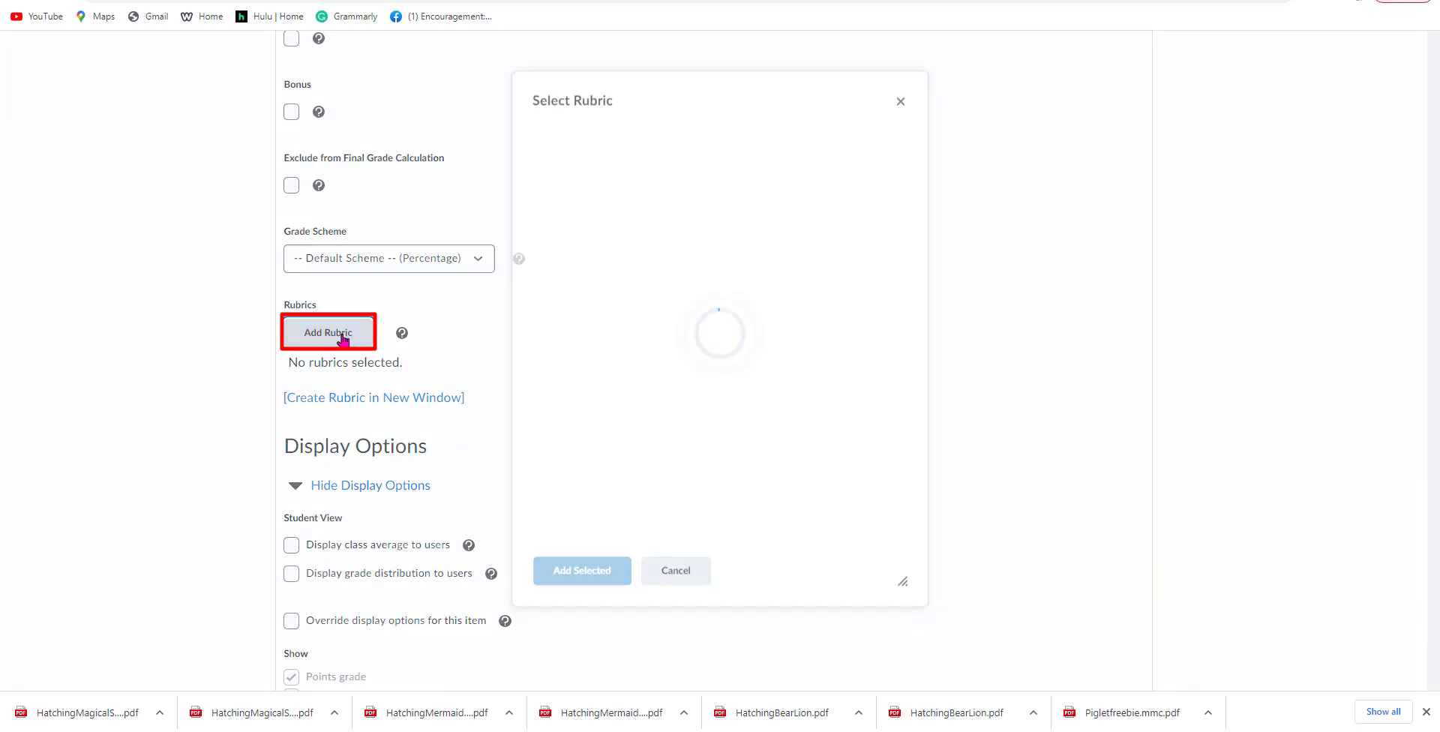
{"action": "left_click", "coordinate": [555, 258]}
{"action": "left_click", "coordinate": [611, 625]}
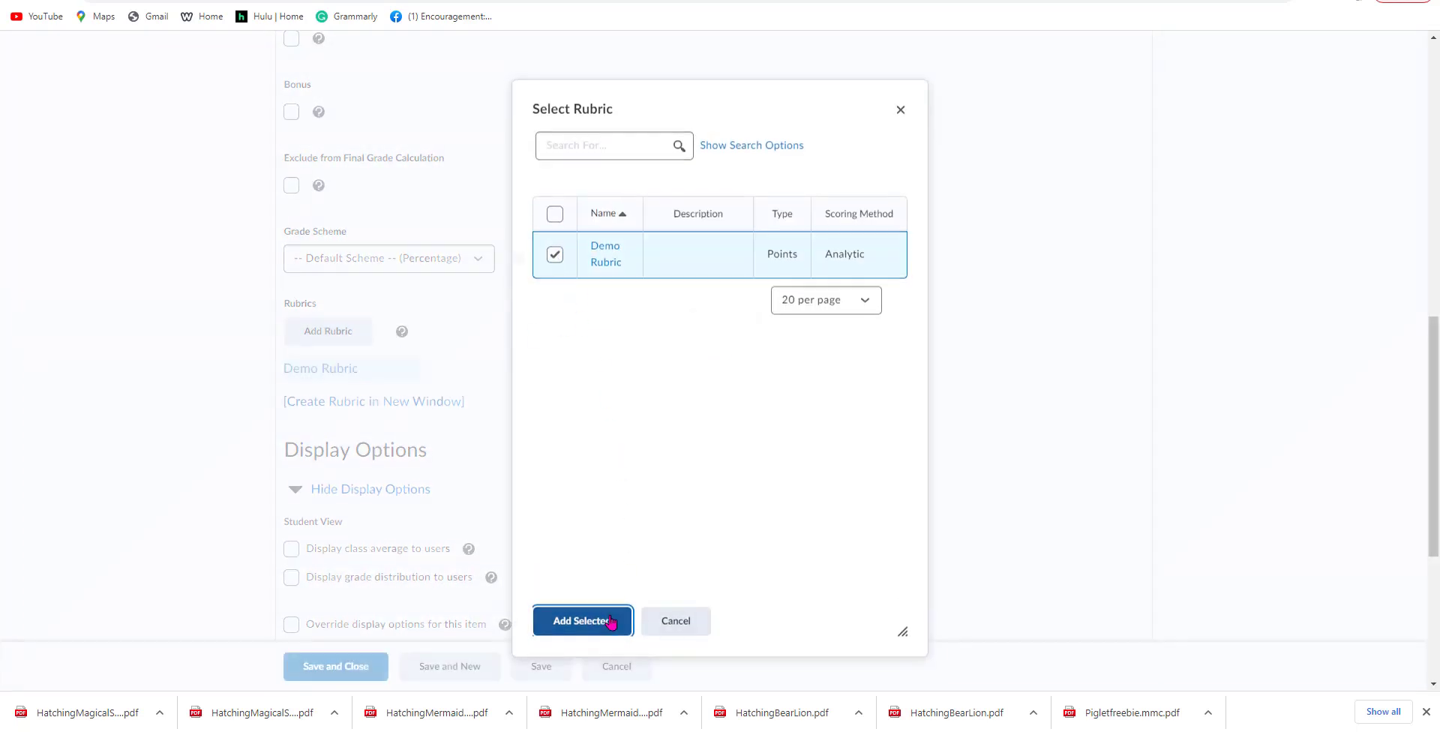
{"action": "left_click", "coordinate": [365, 670]}
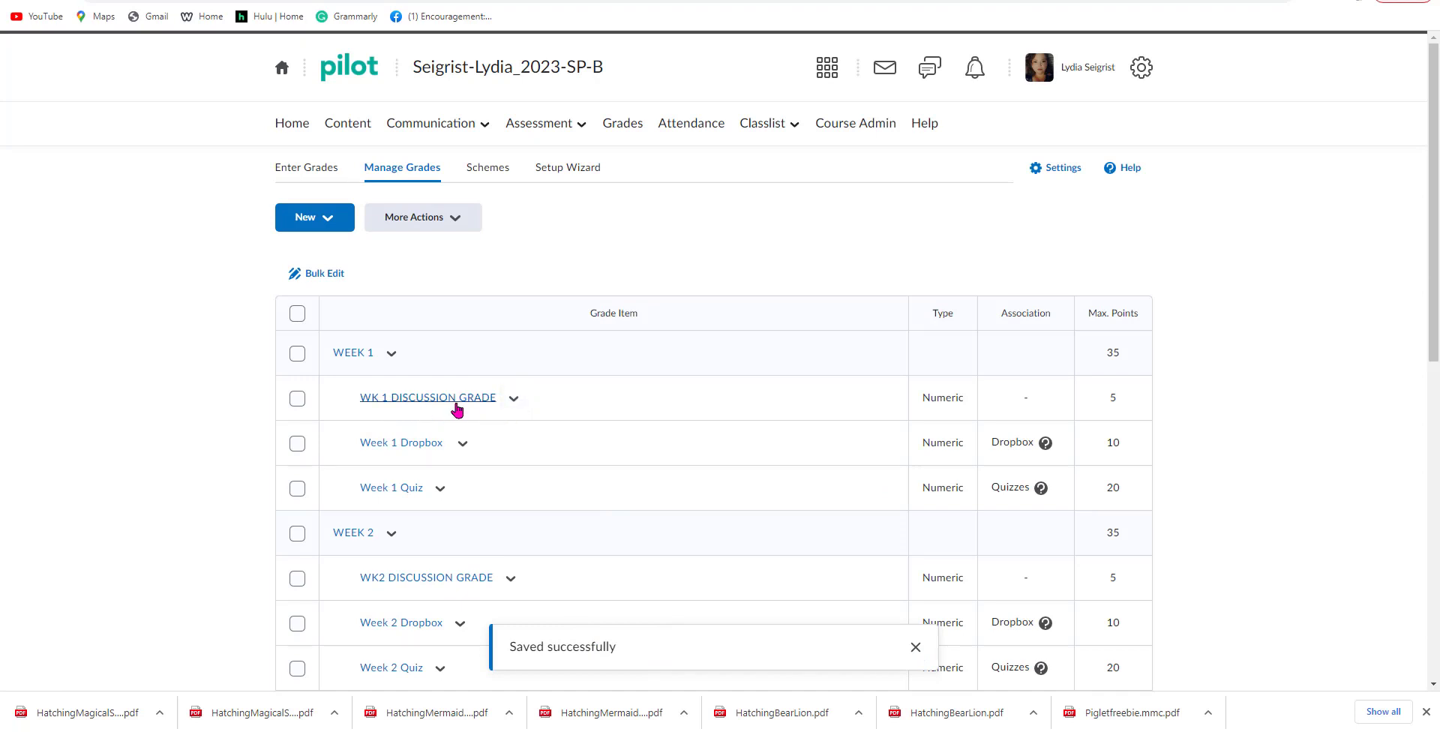
{"action": "scroll", "coordinate": [1241, 456], "scroll_direction": "down", "scroll_amount": 1}
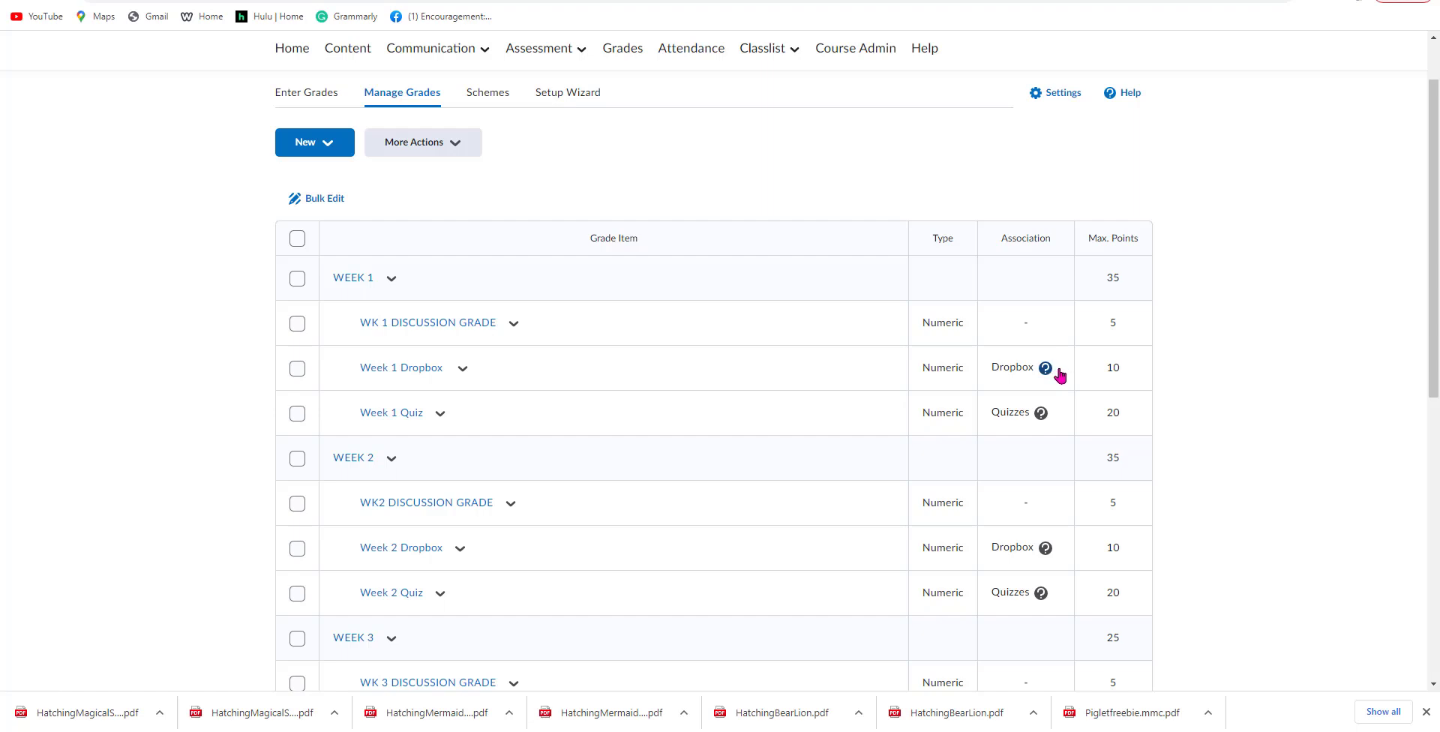
{"action": "scroll", "coordinate": [1060, 375], "scroll_direction": "down", "scroll_amount": 1}
{"action": "scroll", "coordinate": [1059, 375], "scroll_direction": "down", "scroll_amount": 1}
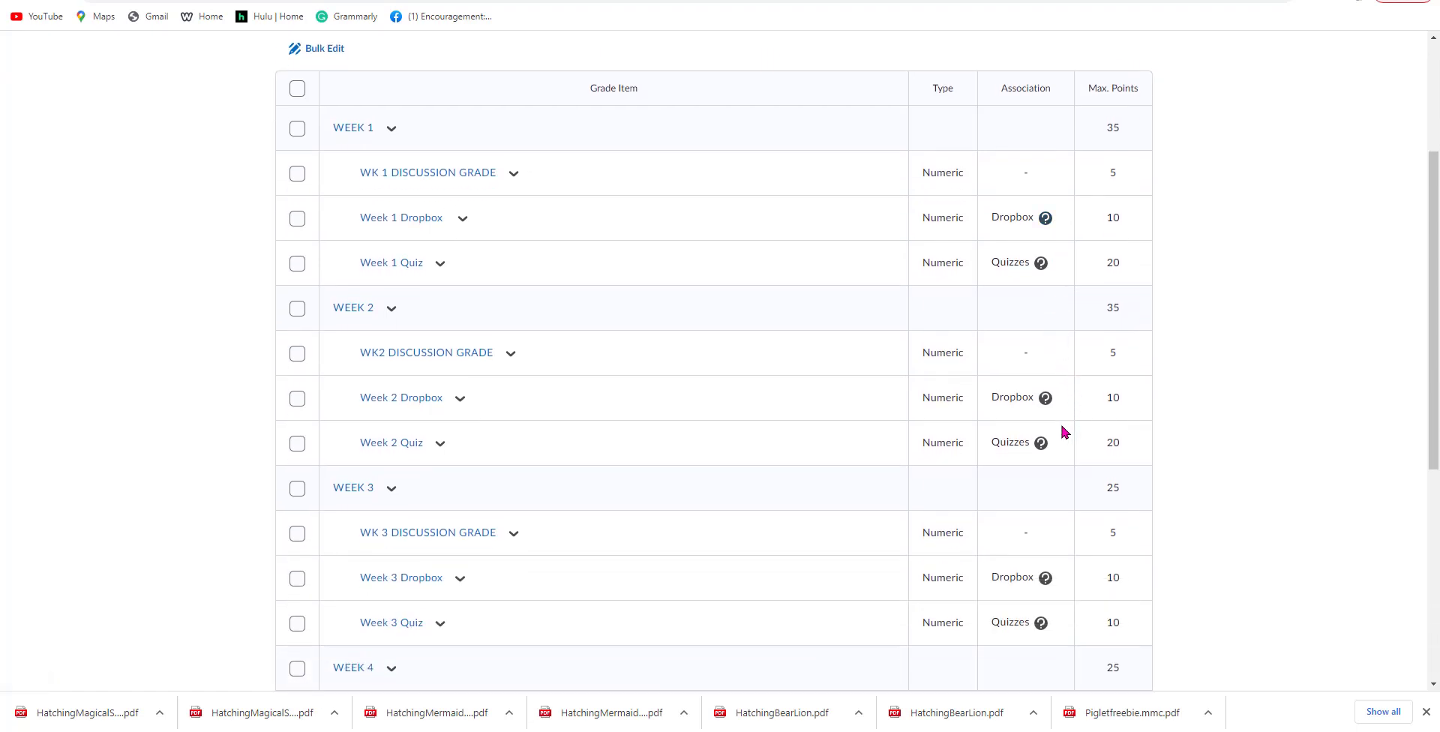
{"action": "scroll", "coordinate": [1061, 426], "scroll_direction": "down", "scroll_amount": 2}
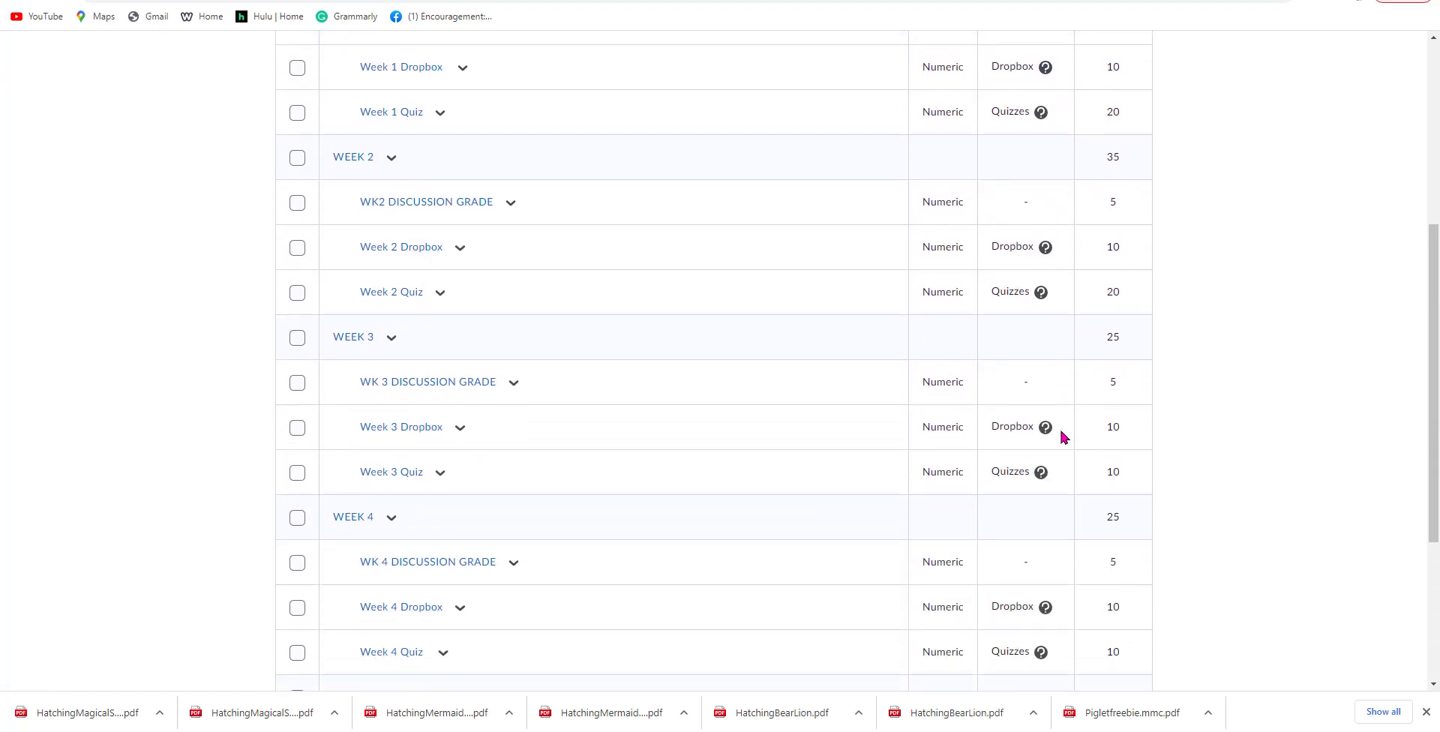
{"action": "scroll", "coordinate": [1061, 433], "scroll_direction": "down", "scroll_amount": 3}
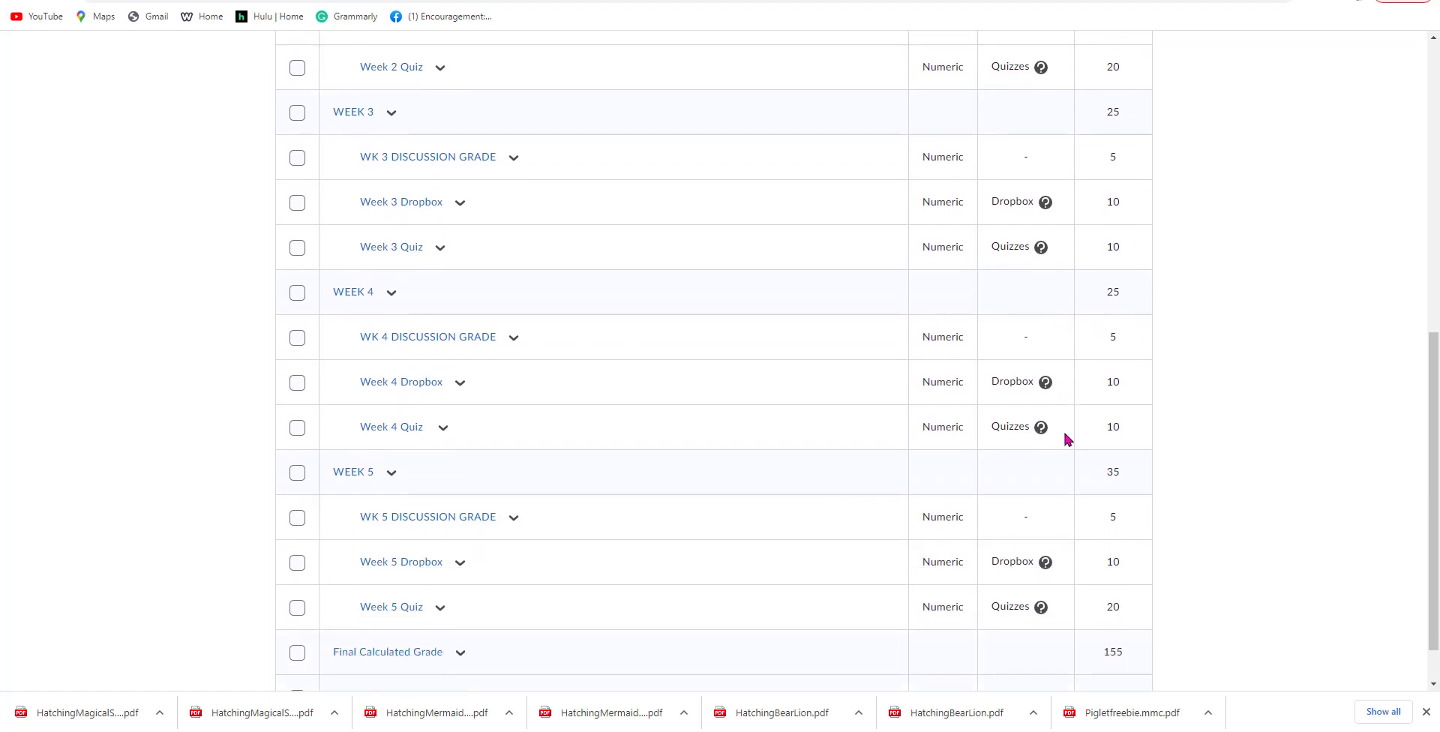
{"action": "scroll", "coordinate": [1067, 439], "scroll_direction": "down", "scroll_amount": 1}
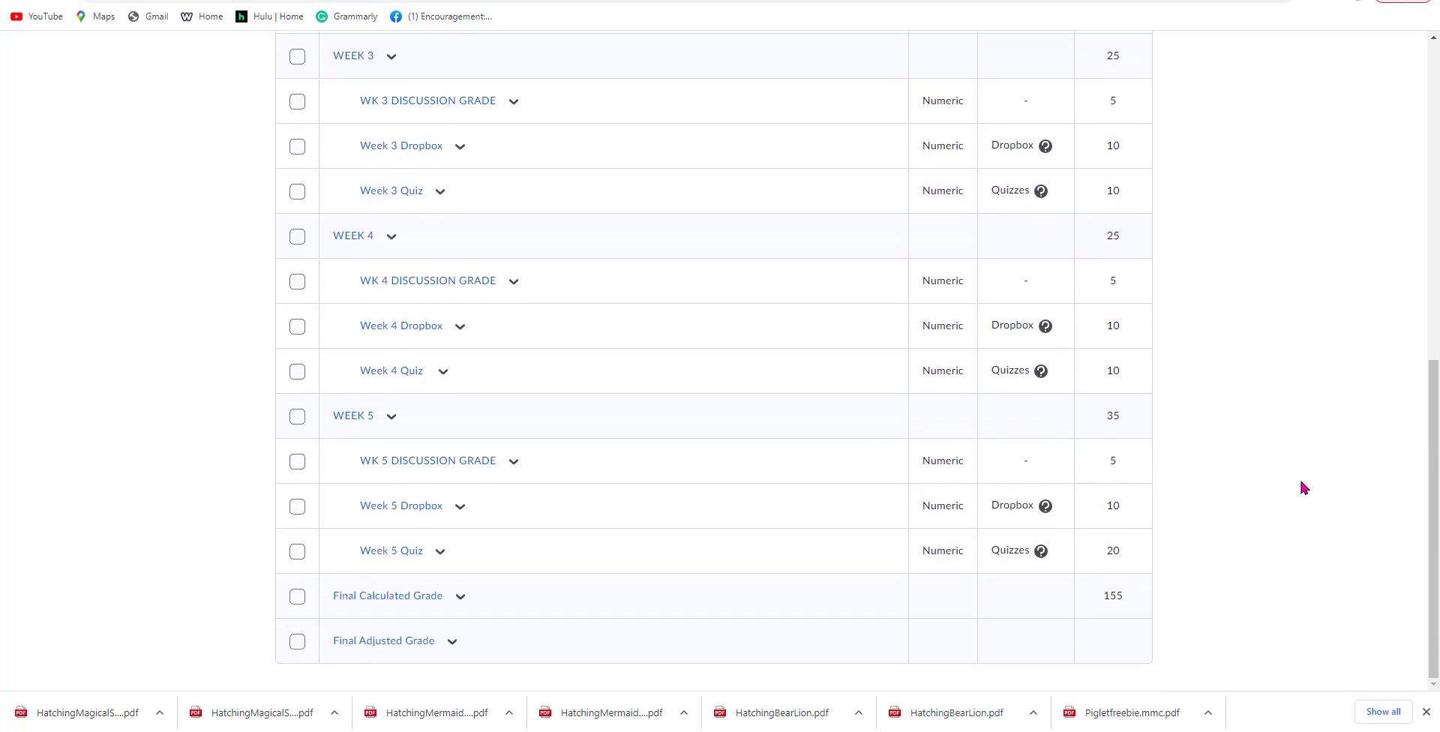